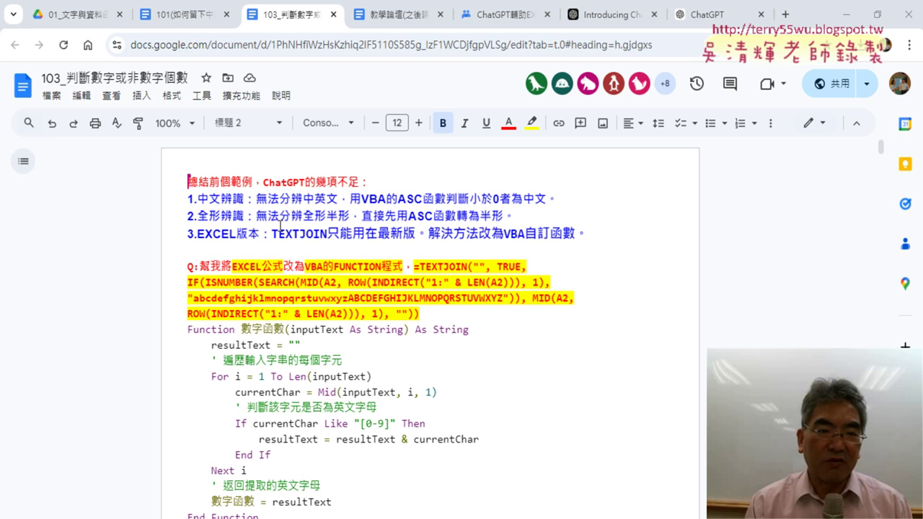
# Highlight the phrases 'ChatGPT的幾項不足' and '中文辨識' in the 103 notes.
pyautogui.moveTo(262, 182); pyautogui.dragTo(358, 182)
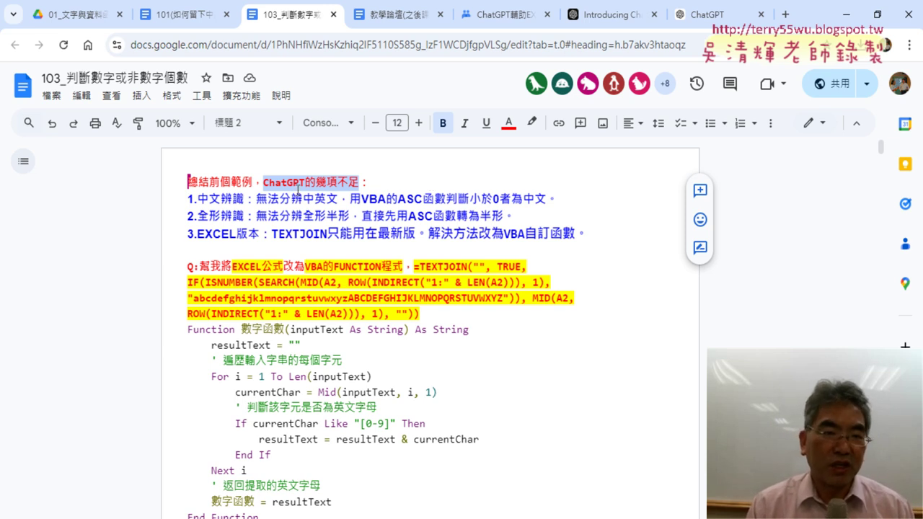
pyautogui.moveTo(199, 198); pyautogui.dragTo(249, 208)
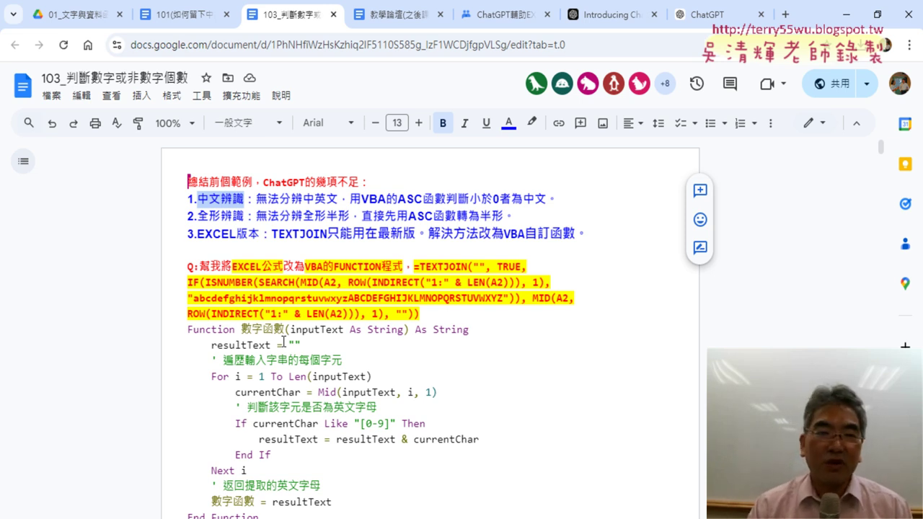
# Switch to the 101 document and scroll down through its VBA subs.
pyautogui.click(185, 15)
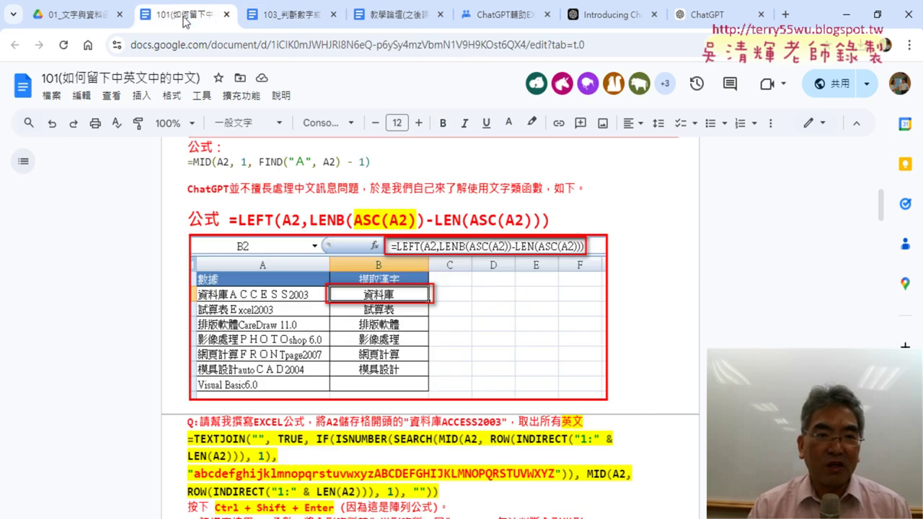
pyautogui.scroll(-5, 592, 260)
pyautogui.scroll(-5, 592, 260)
pyautogui.scroll(-4, 591, 261)
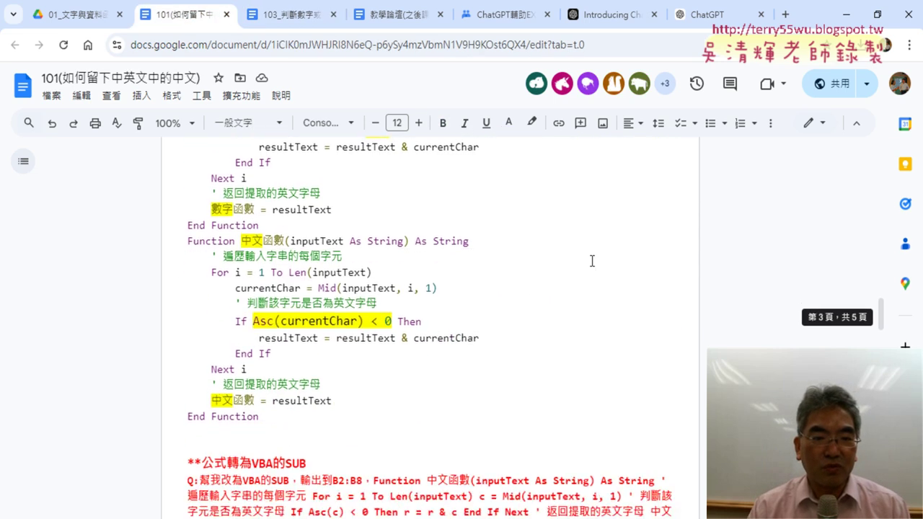
pyautogui.scroll(-4, 592, 260)
pyautogui.scroll(-2, 592, 260)
pyautogui.scroll(-3, 591, 260)
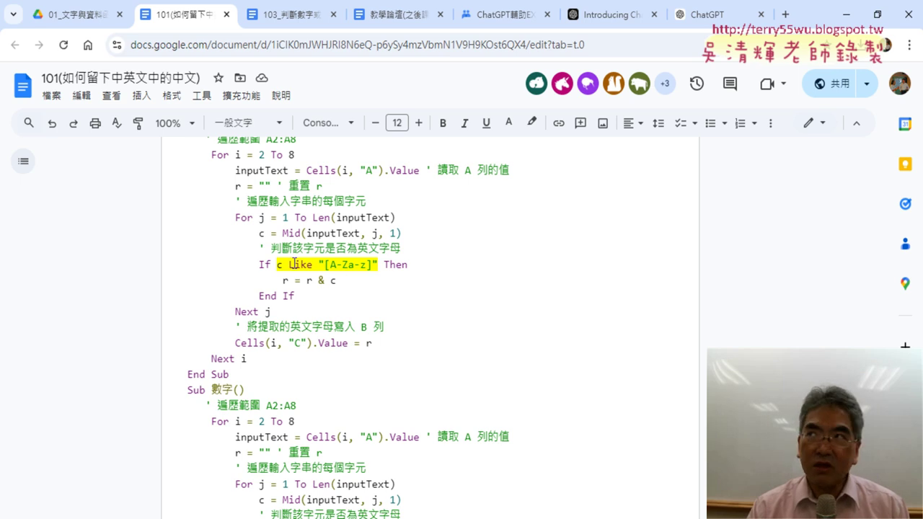
# Select the [A-Za-z] Like pattern, then scroll back up to Function 中文函數.
pyautogui.moveTo(326, 265); pyautogui.dragTo(370, 265)
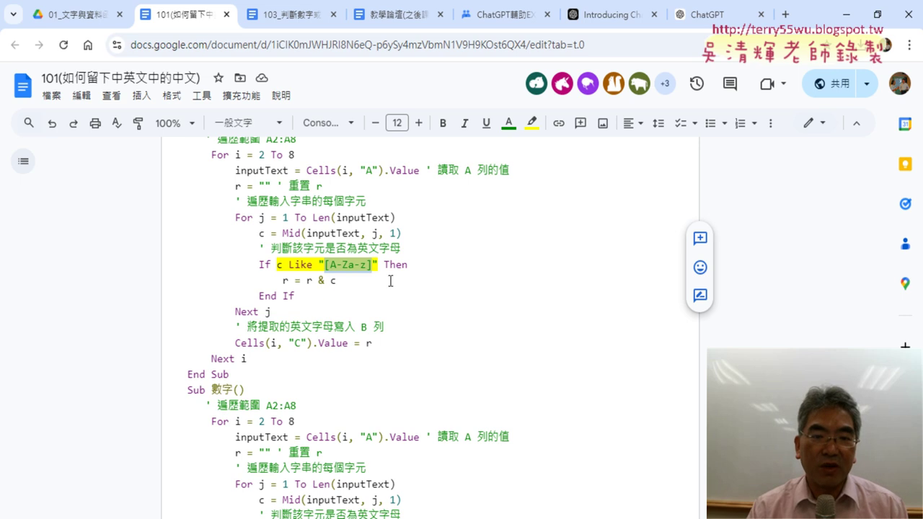
pyautogui.scroll(-1, 435, 274)
pyautogui.scroll(-3, 435, 276)
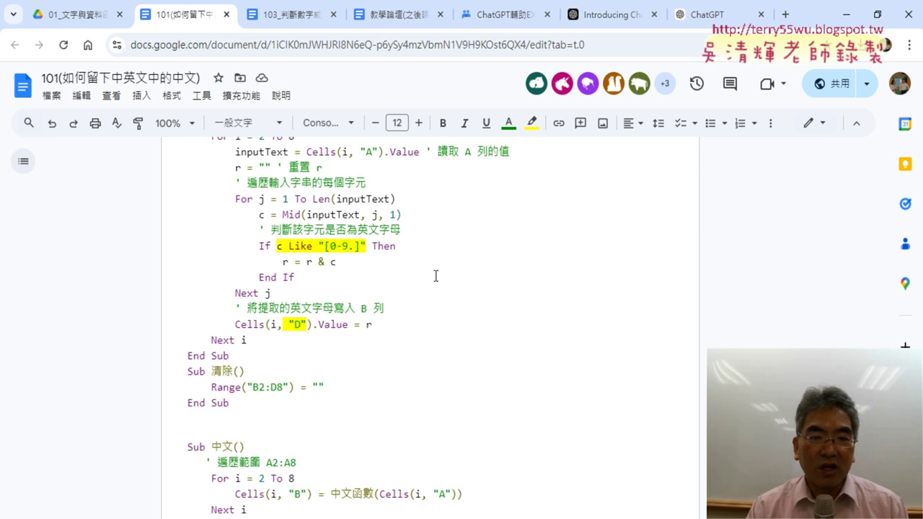
pyautogui.scroll(-4, 286, 261)
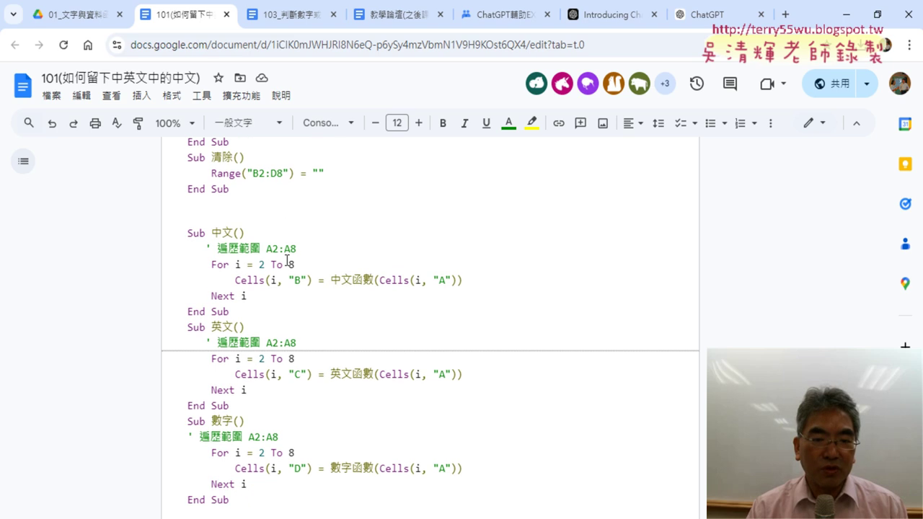
pyautogui.scroll(-4, 286, 261)
pyautogui.scroll(-5, 286, 260)
pyautogui.scroll(5, 286, 261)
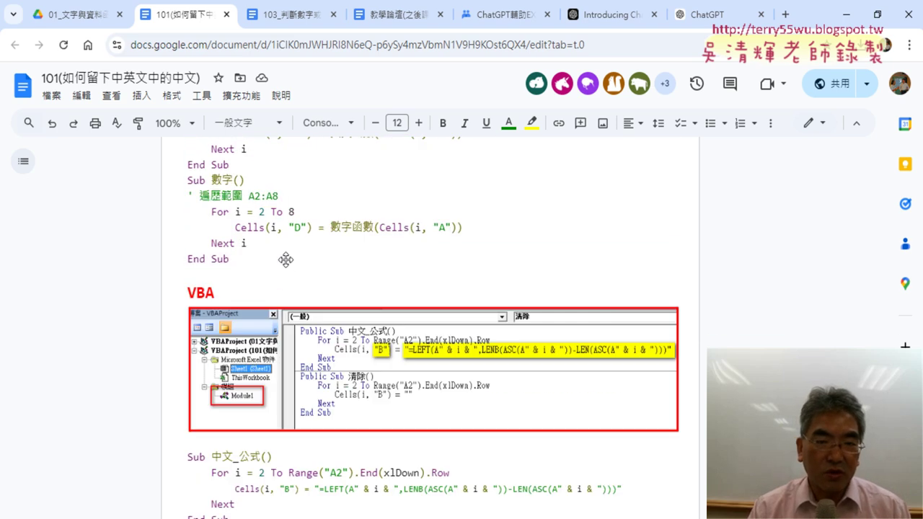
pyautogui.scroll(7, 279, 258)
pyautogui.scroll(3, 279, 259)
pyautogui.scroll(3, 279, 258)
pyautogui.scroll(3, 279, 258)
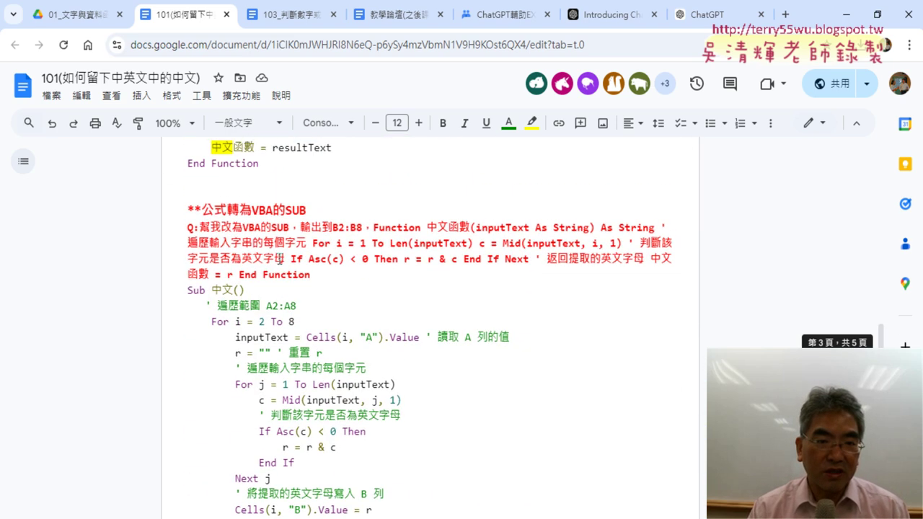
pyautogui.scroll(3, 279, 258)
pyautogui.scroll(2, 279, 258)
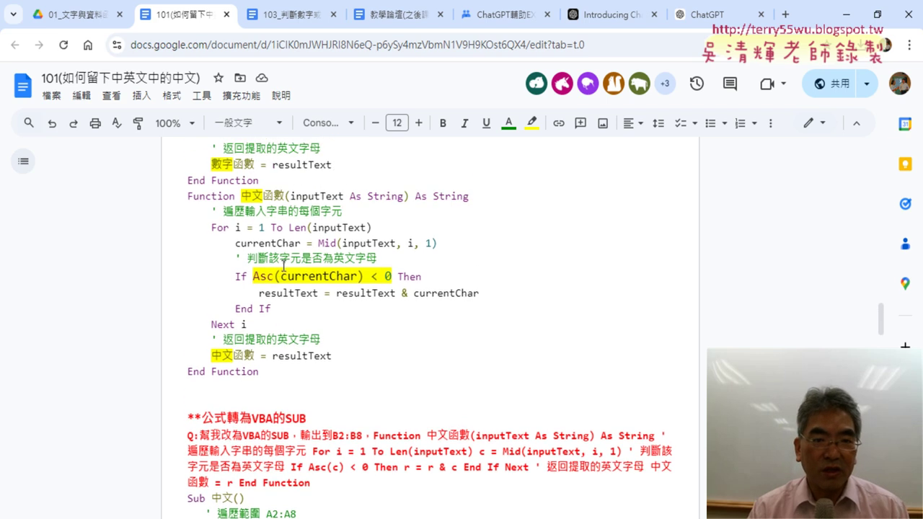
# Select the whole 中文函數 function, then its Asc(currentChar) < 0 condition.
pyautogui.moveTo(191, 196); pyautogui.dragTo(274, 384)
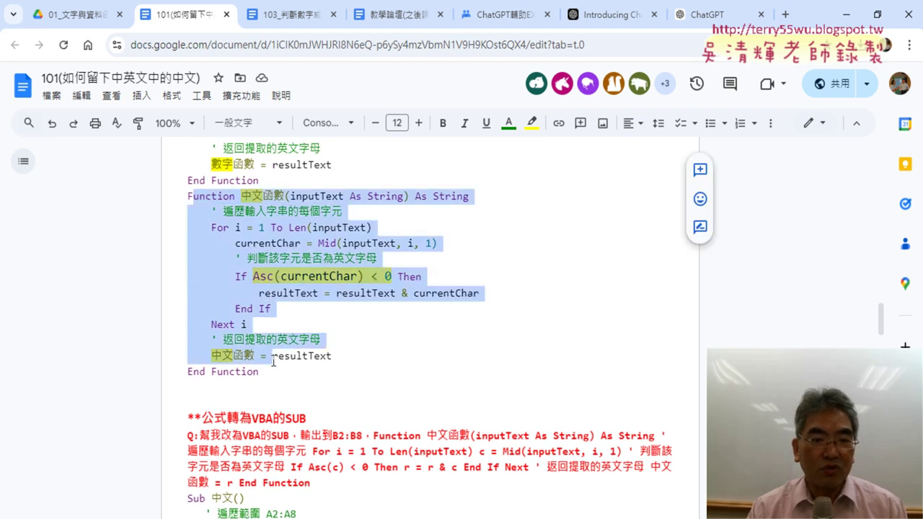
pyautogui.click(315, 371)
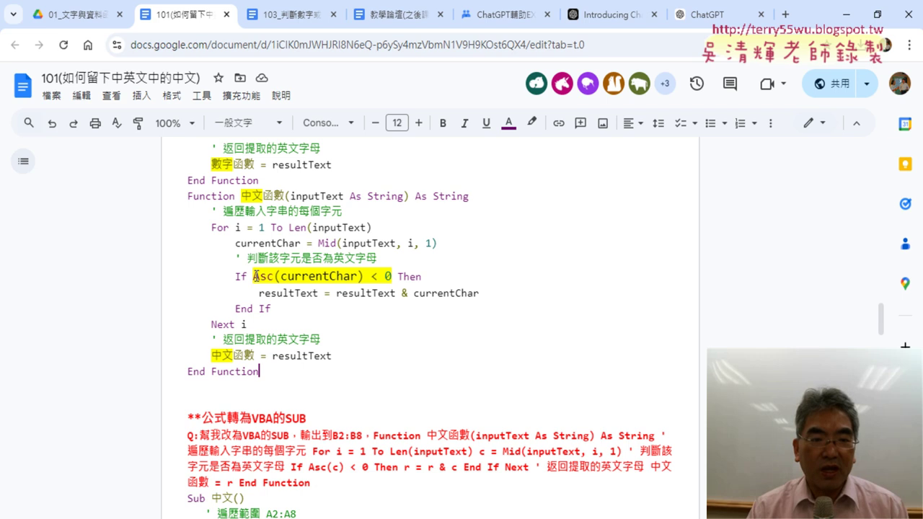
pyautogui.moveTo(255, 276)
pyautogui.mouseDown()
pyautogui.moveTo(392, 276)
pyautogui.moveTo(281, 276)
pyautogui.mouseUp()
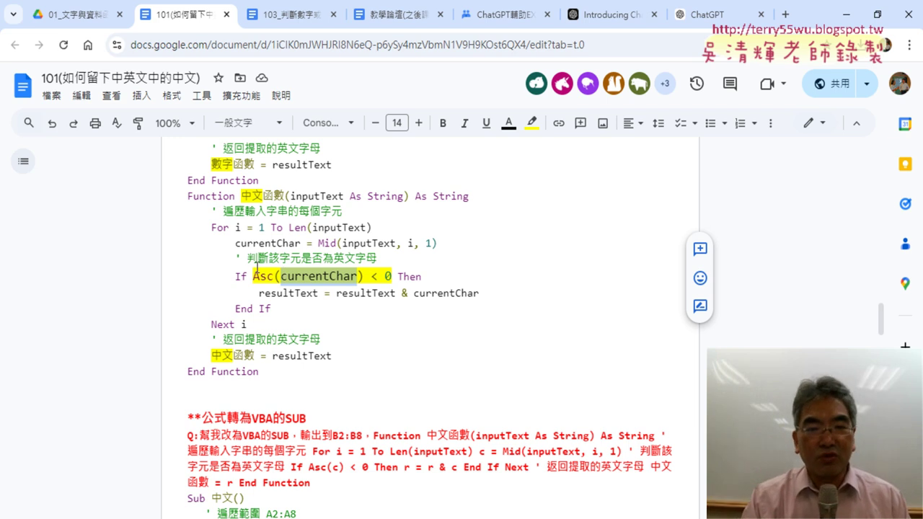
# Highlight the word Asc in the condition and switch to the VBA editor.
pyautogui.moveTo(256, 278); pyautogui.dragTo(393, 276)
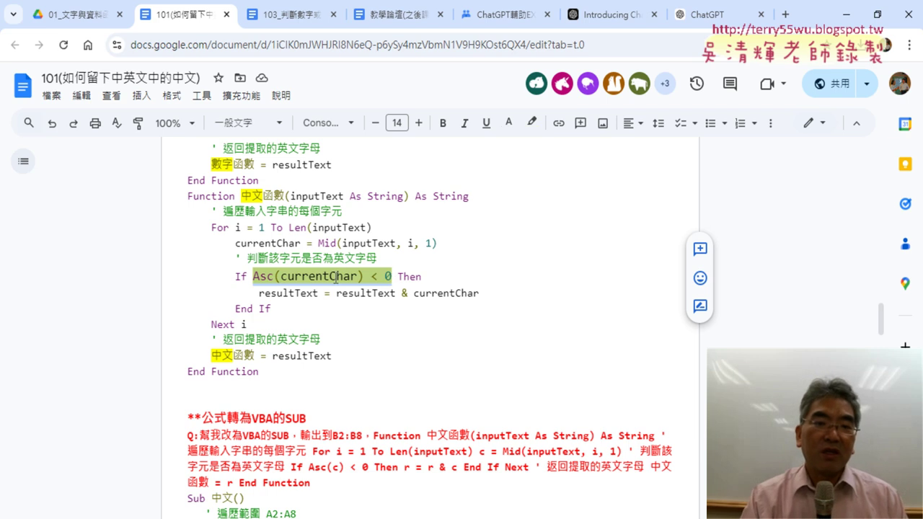
pyautogui.click(289, 278)
pyautogui.doubleClick(273, 277)
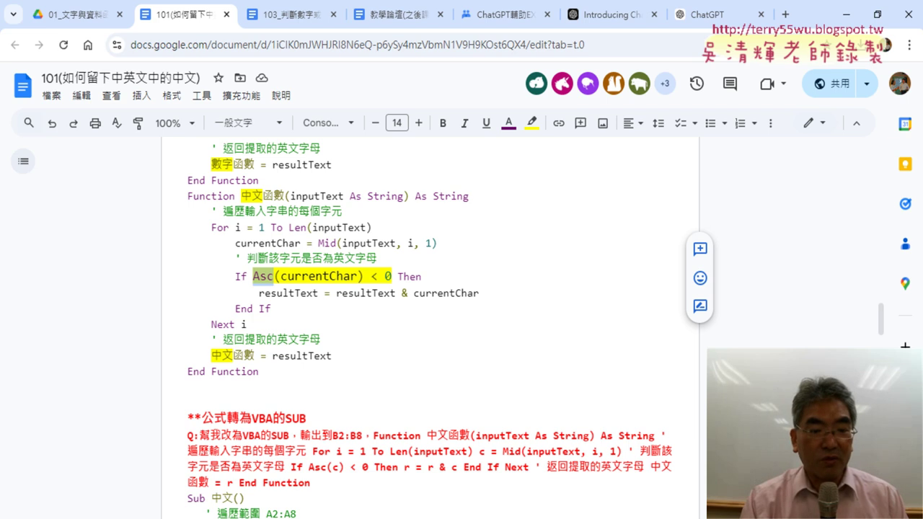
pyautogui.click(289, 461)
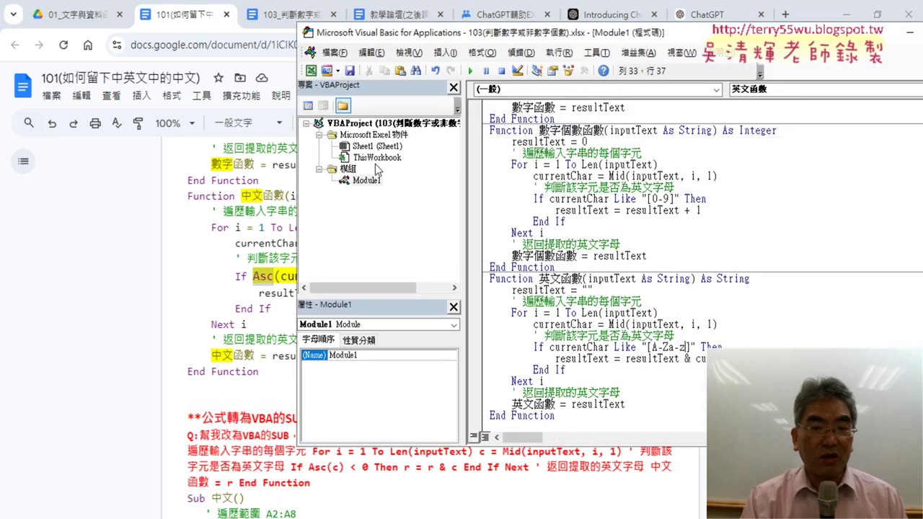
# Show the Immediate window in the VBA editor and make it taller.
pyautogui.moveTo(502, 32); pyautogui.dragTo(313, 26)
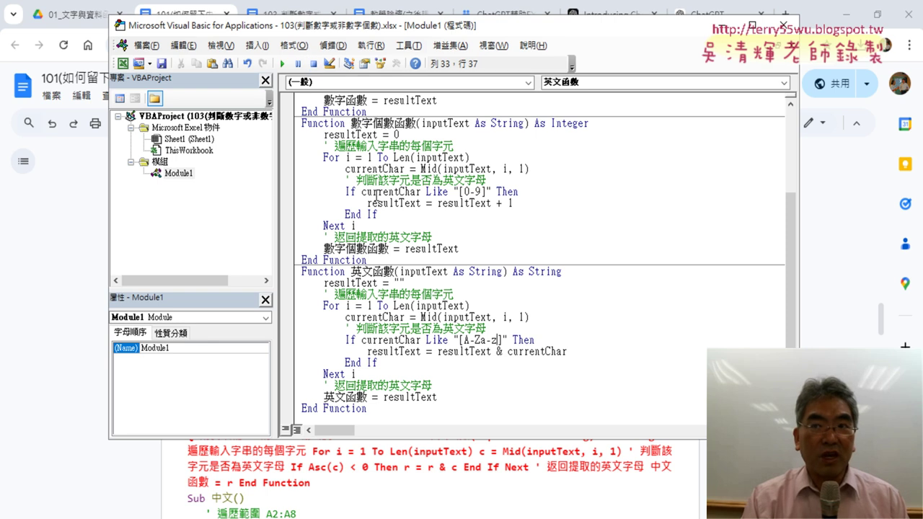
pyautogui.click(232, 46)
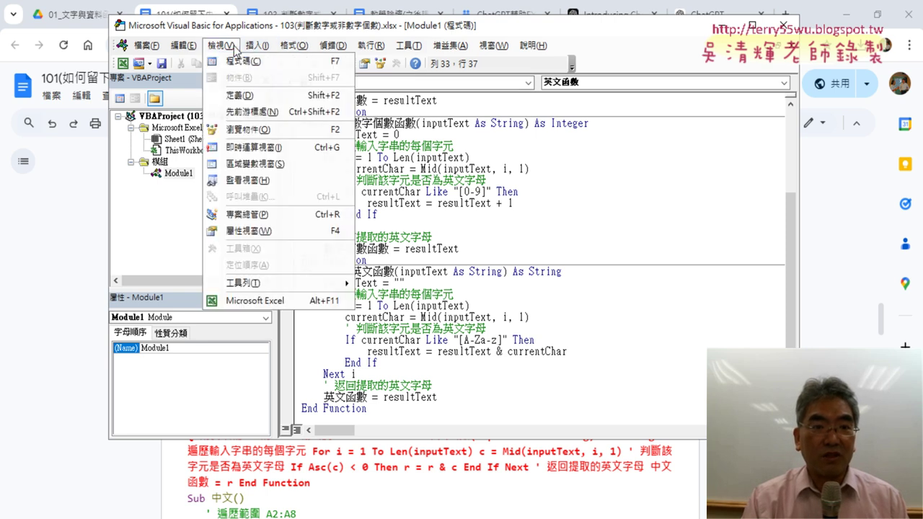
pyautogui.click(287, 147)
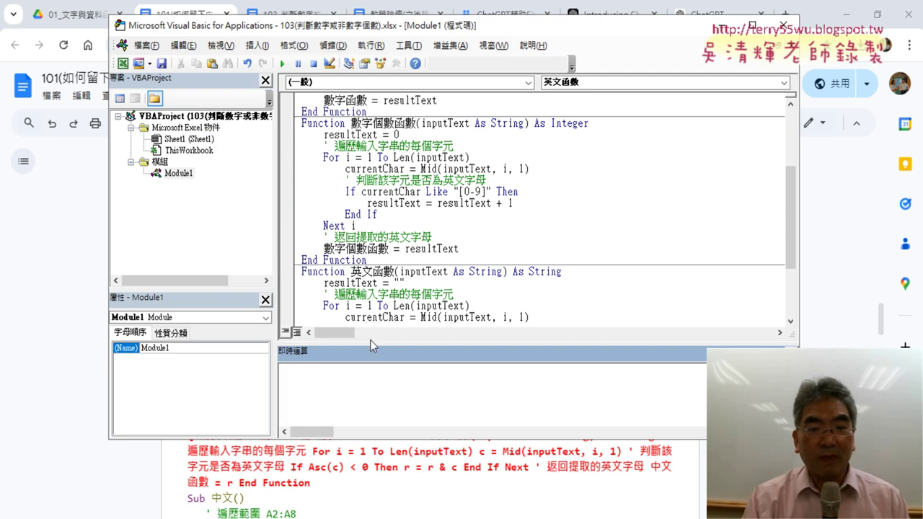
pyautogui.moveTo(386, 344); pyautogui.dragTo(385, 314)
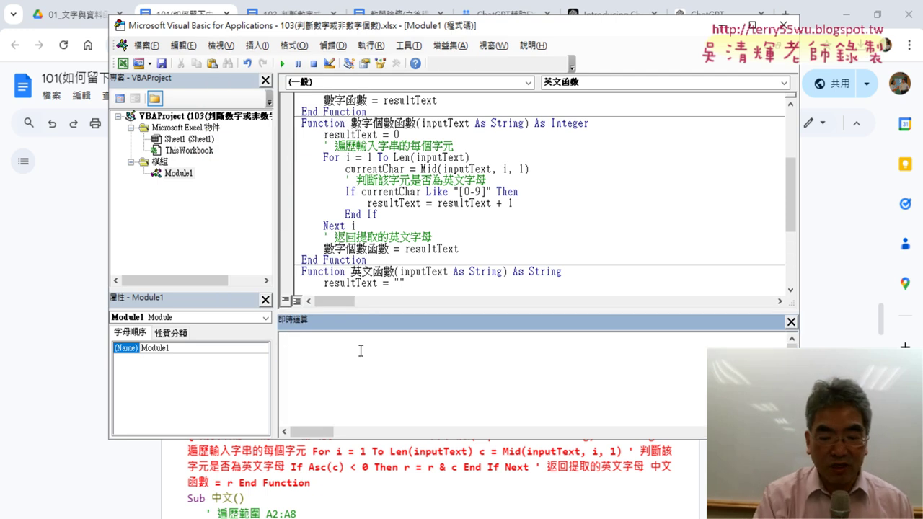
# Evaluate ? vba.Asc("資") in the Immediate window, which prints -18198.
pyautogui.write('? ')
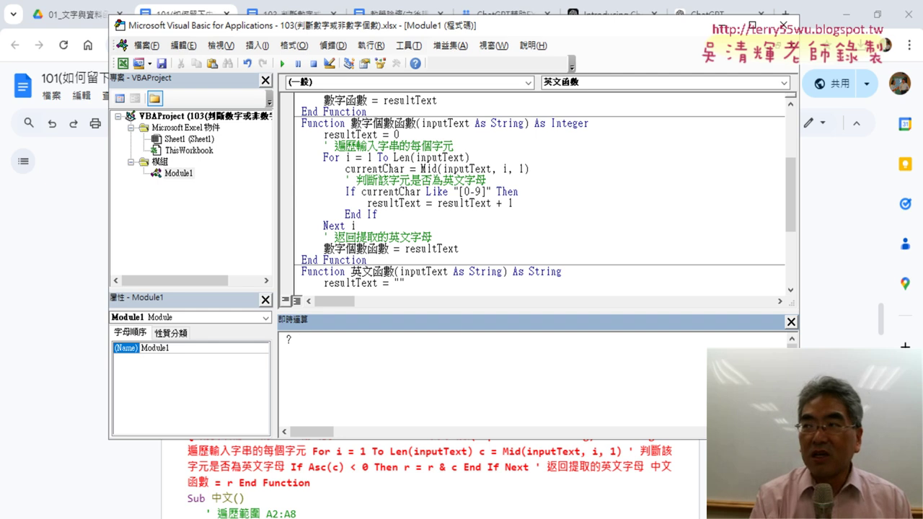
pyautogui.write('v')
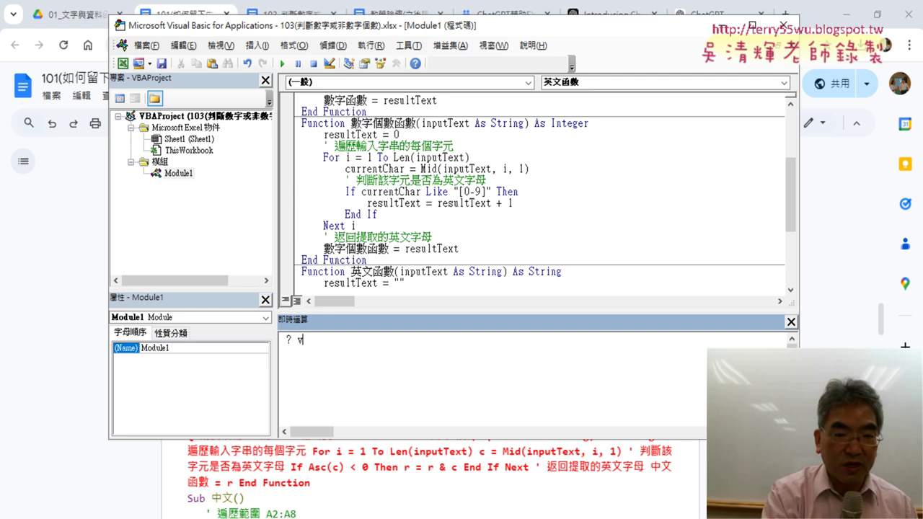
pyautogui.write('ba.')
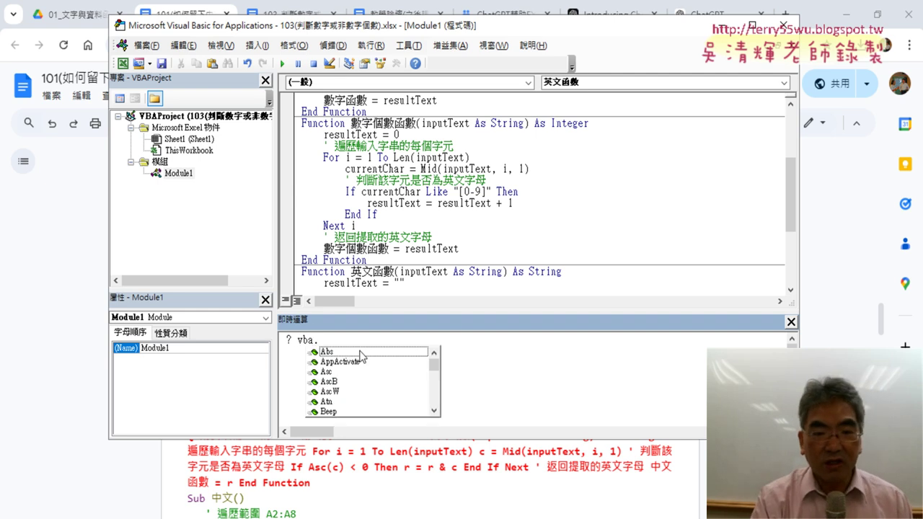
pyautogui.press('Down')
pyautogui.press('Down')
pyautogui.press('Down')
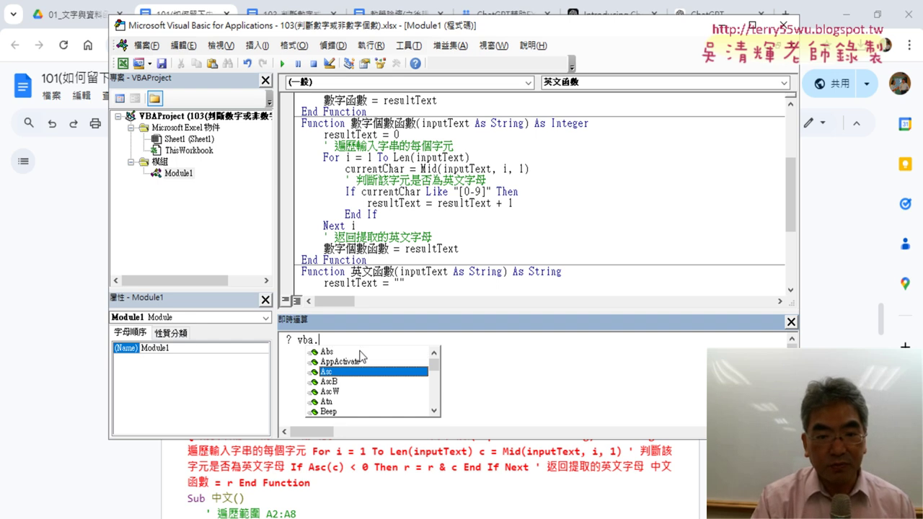
pyautogui.doubleClick(350, 370)
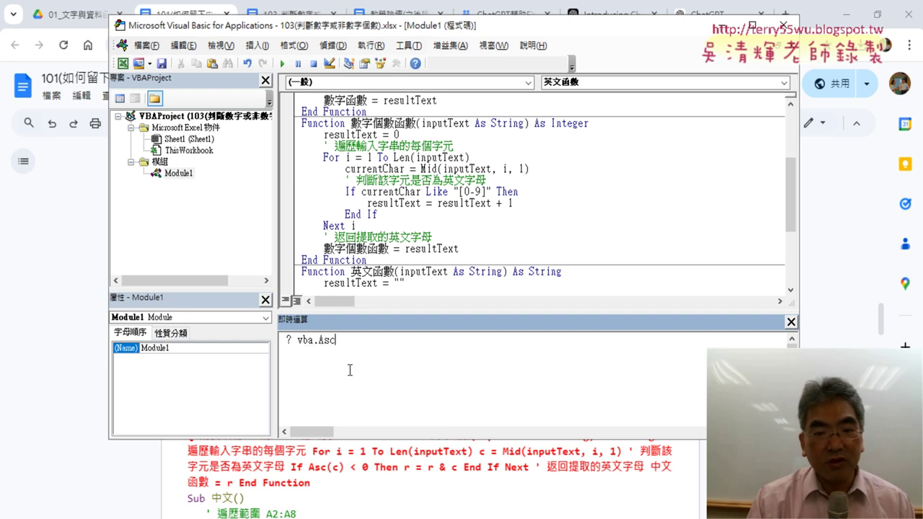
pyautogui.write('()')
pyautogui.press('Left')
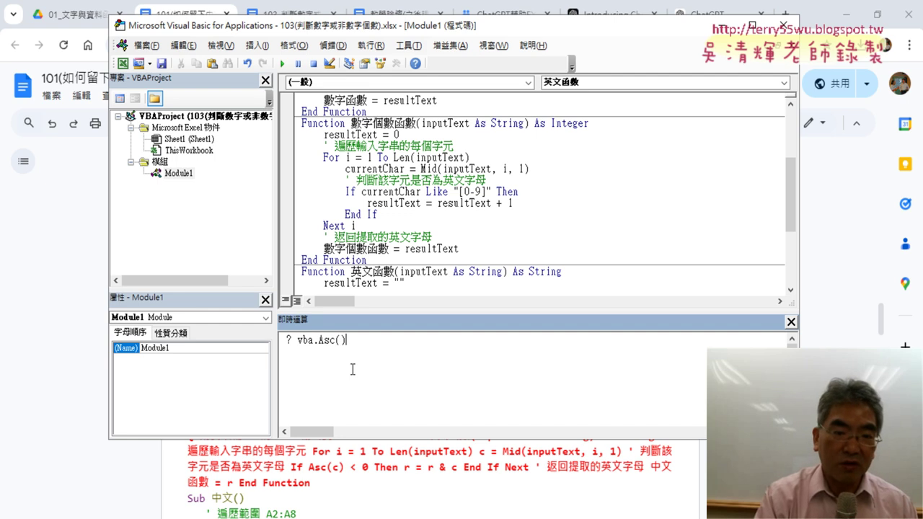
pyautogui.write('""')
pyautogui.press('Left')
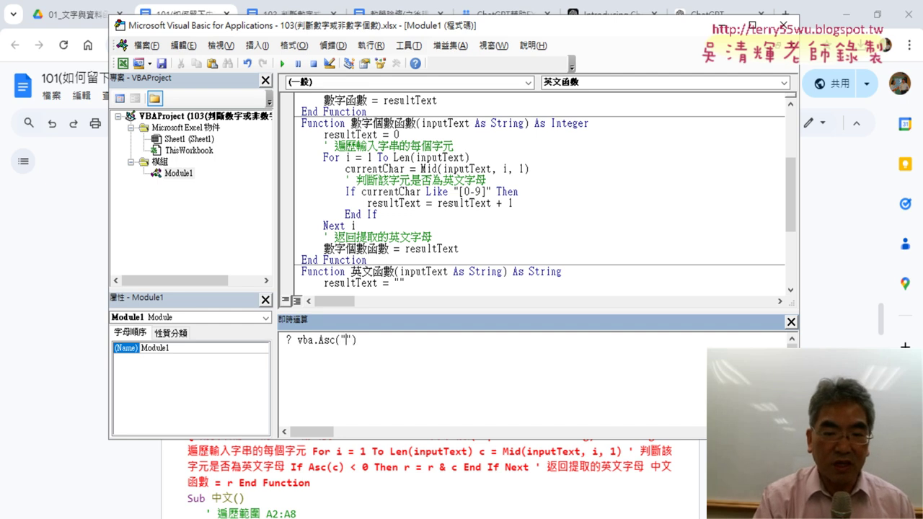
pyautogui.write('資')
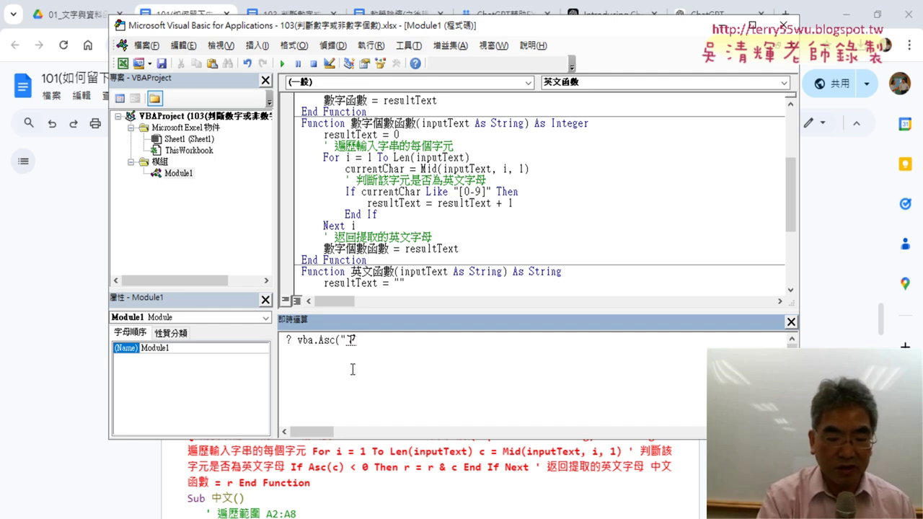
pyautogui.press('Return')
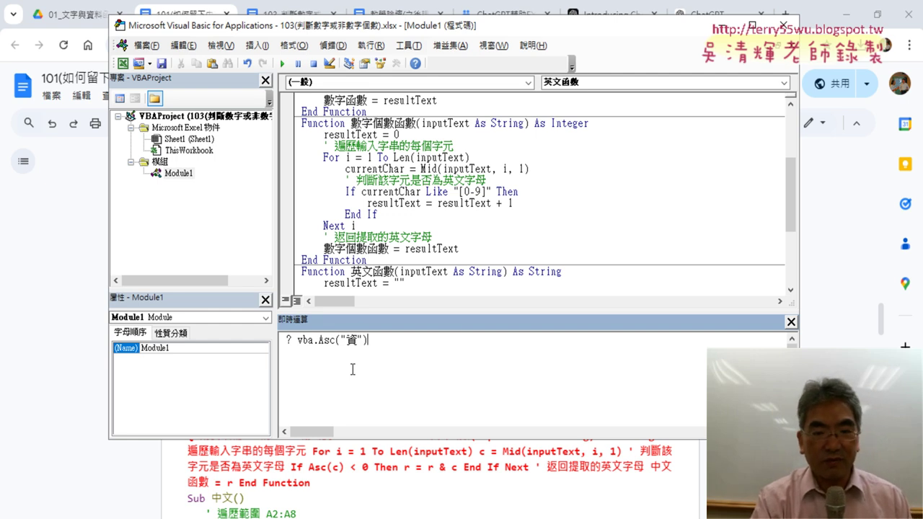
pyautogui.press('Return')
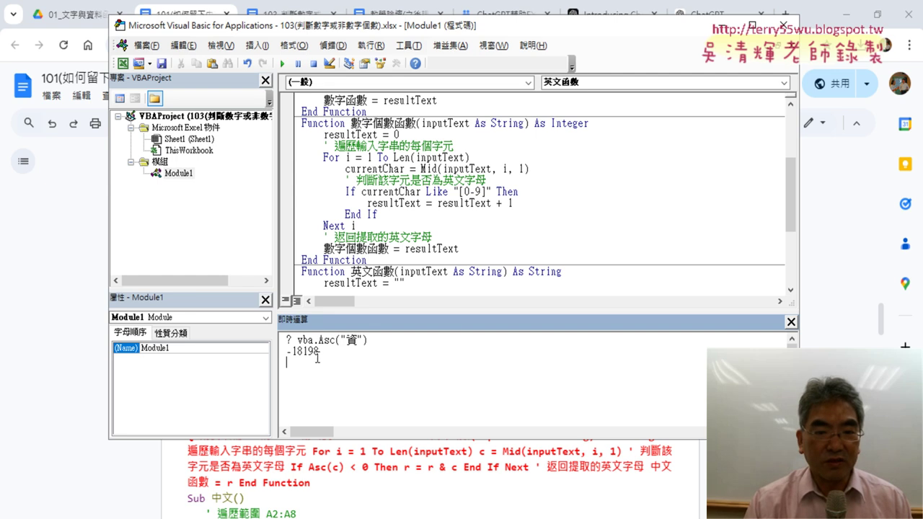
# Re-evaluate vba.Asc with A and then 9, printing 65 and 57.
pyautogui.moveTo(324, 351); pyautogui.dragTo(266, 347)
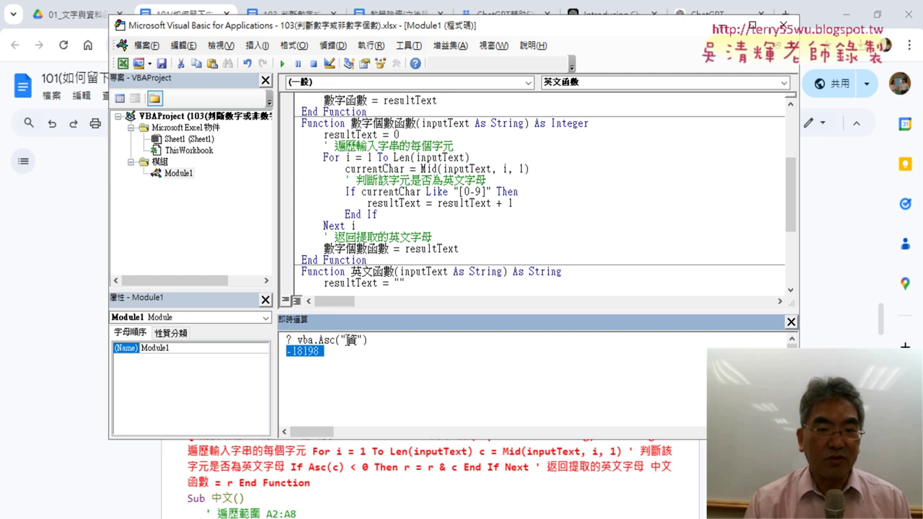
pyautogui.doubleClick(351, 339)
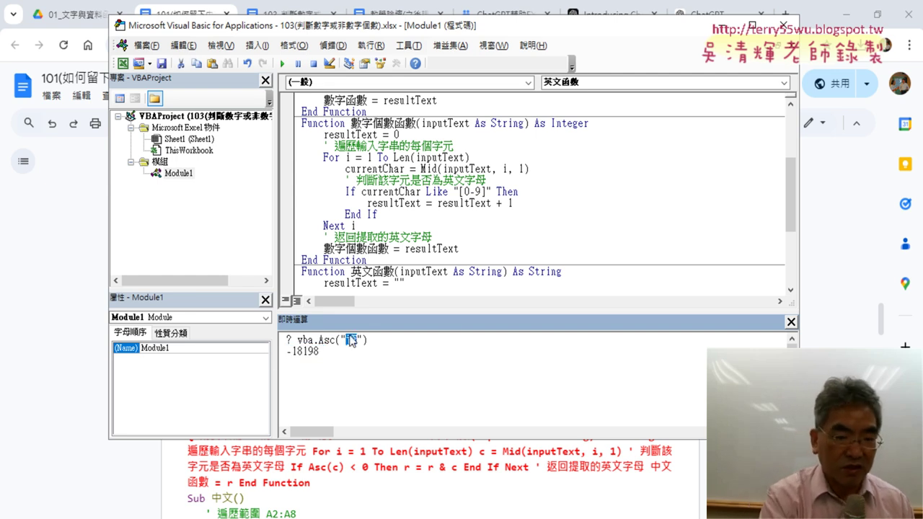
pyautogui.write('A')
pyautogui.press('Return')
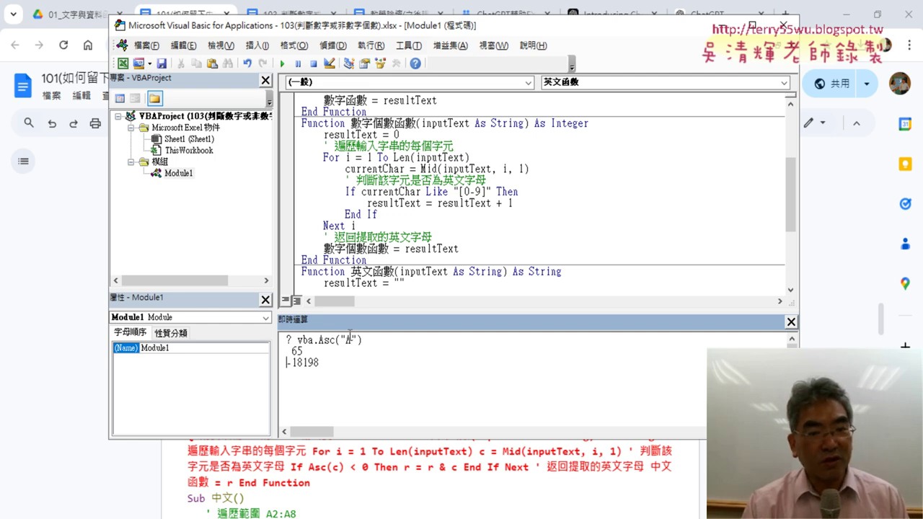
pyautogui.doubleClick(349, 339)
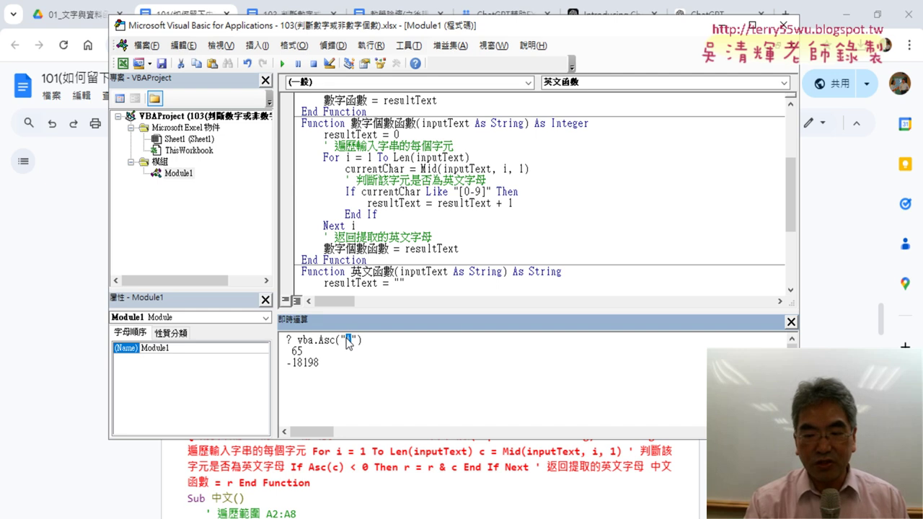
pyautogui.write('9')
pyautogui.press('Return')
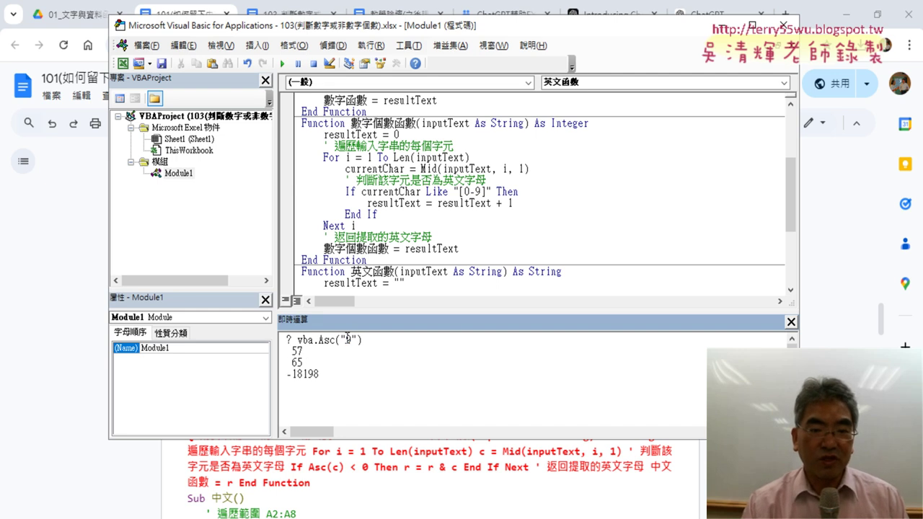
# Highlight the results 57, 65 and -18198 and the vba.Asc("9") expression for comparison.
pyautogui.moveTo(296, 364); pyautogui.dragTo(285, 337)
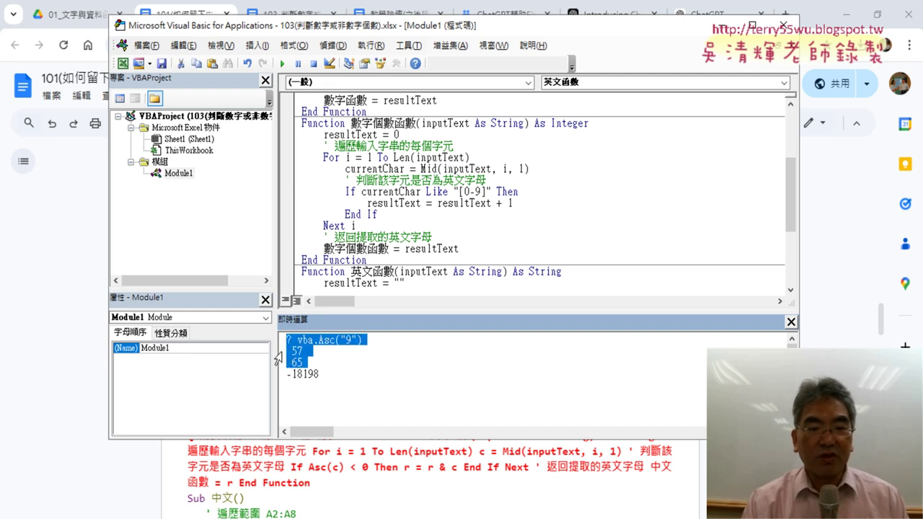
pyautogui.click(326, 374)
pyautogui.moveTo(325, 374); pyautogui.dragTo(287, 375)
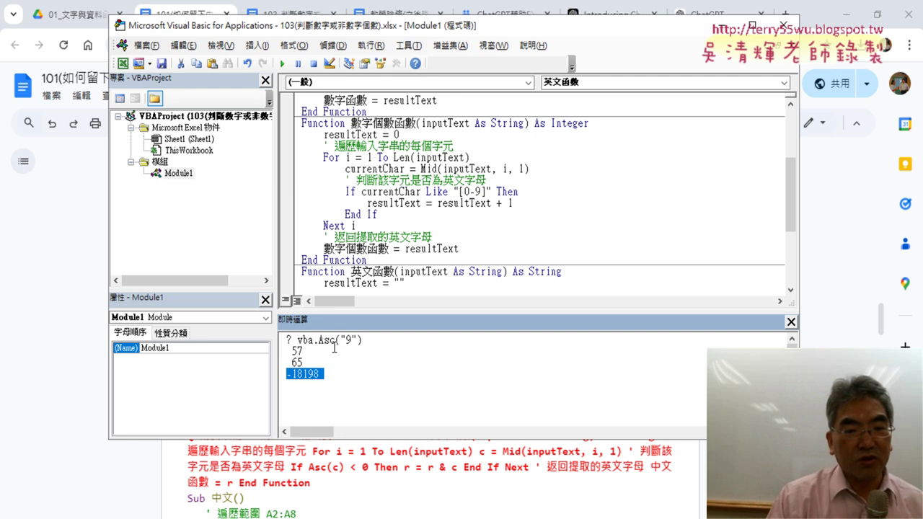
pyautogui.doubleClick(326, 339)
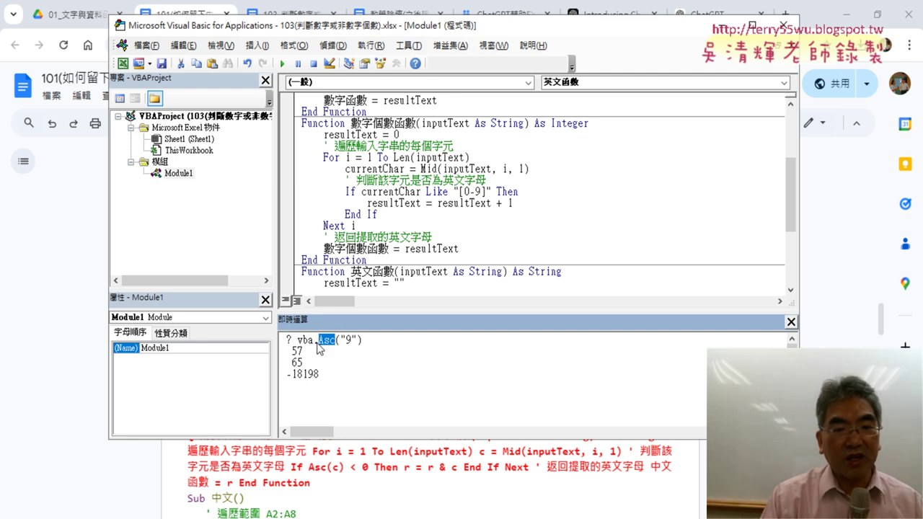
pyautogui.moveTo(340, 339); pyautogui.dragTo(359, 340)
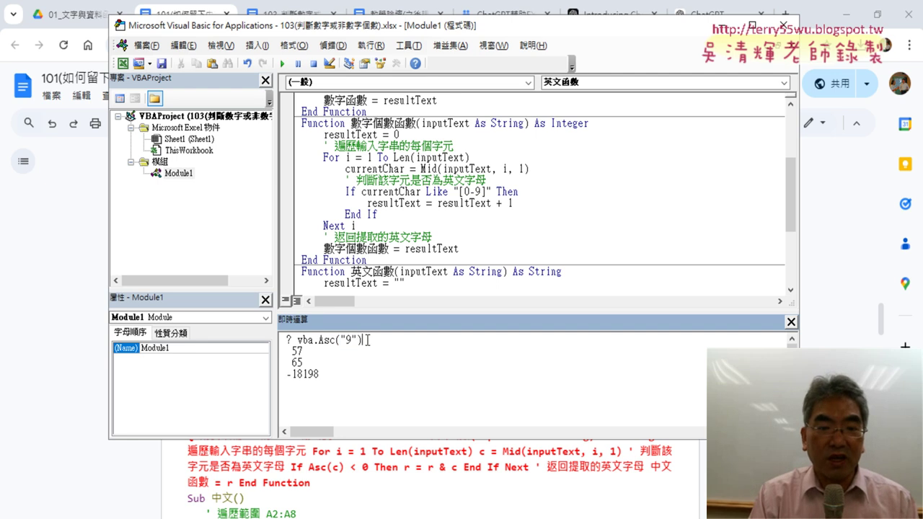
pyautogui.moveTo(362, 339); pyautogui.dragTo(297, 339)
pyautogui.click(56, 323)
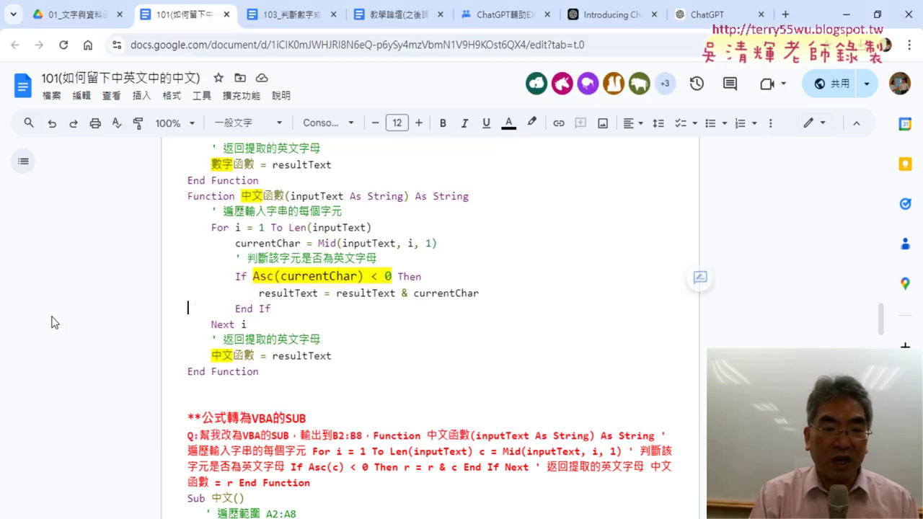
pyautogui.moveTo(254, 276); pyautogui.dragTo(393, 276)
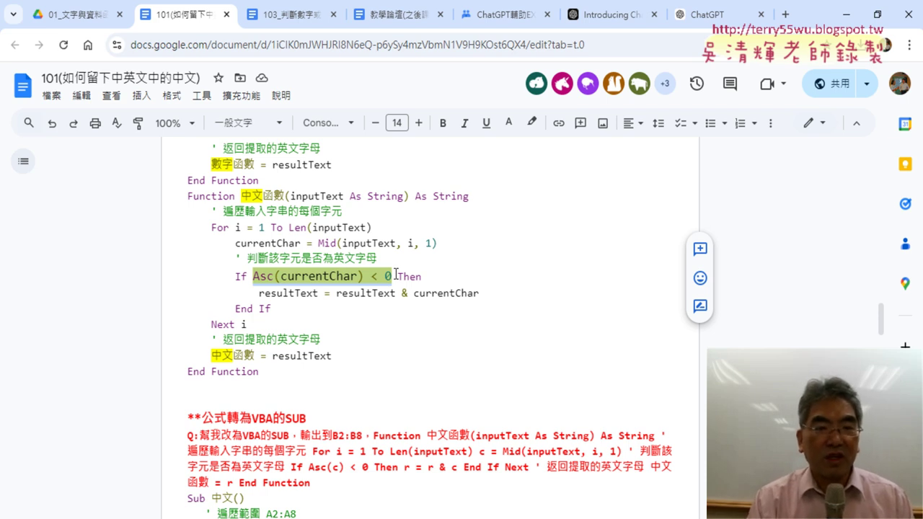
pyautogui.moveTo(289, 18)
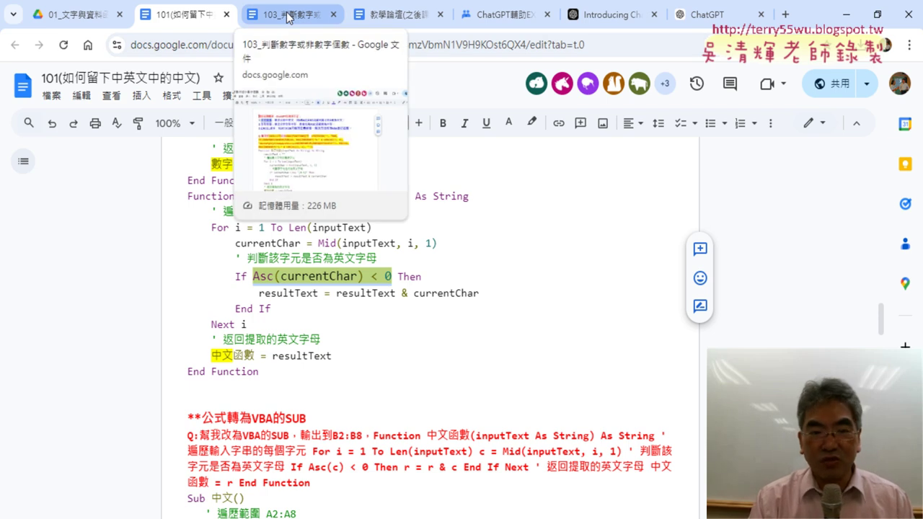
# In the 103_判斷數字或非數字個數 notes, highlight the Chinese-detection and 全形辨識 points.
pyautogui.click(288, 17)
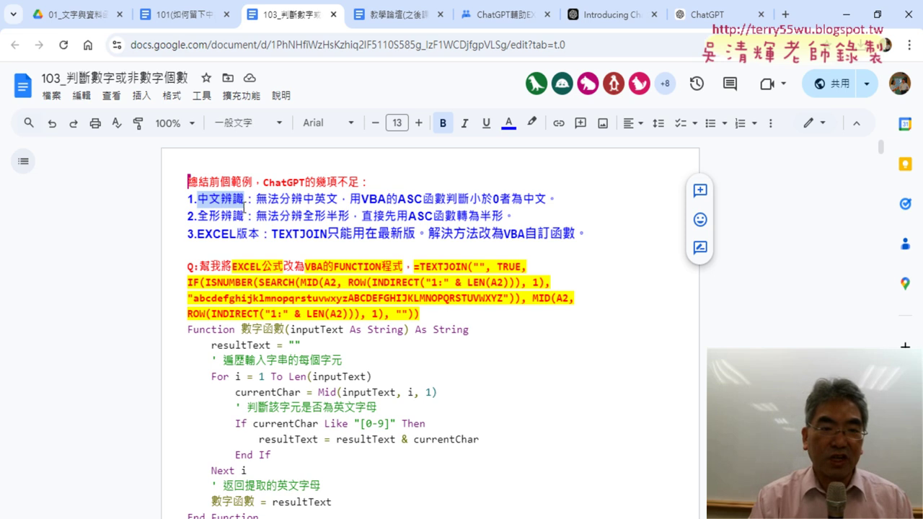
pyautogui.moveTo(255, 199); pyautogui.dragTo(546, 196)
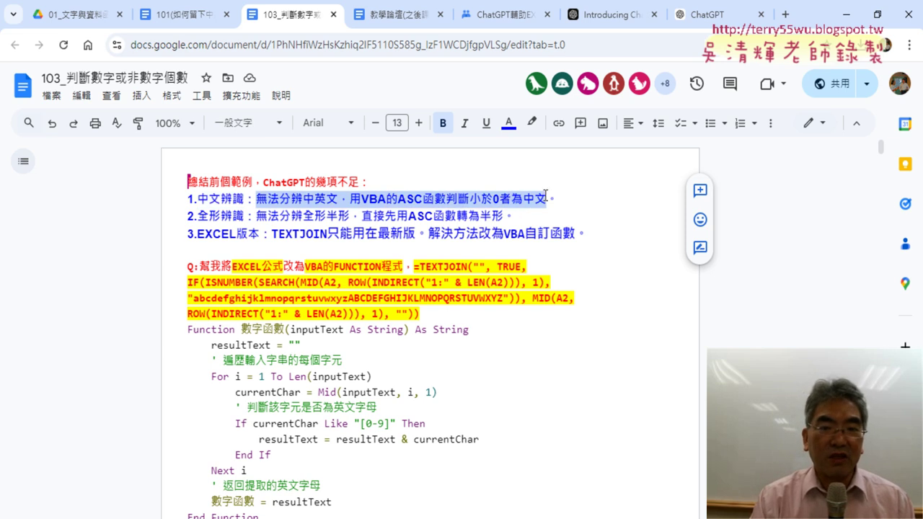
pyautogui.moveTo(552, 199); pyautogui.dragTo(555, 201)
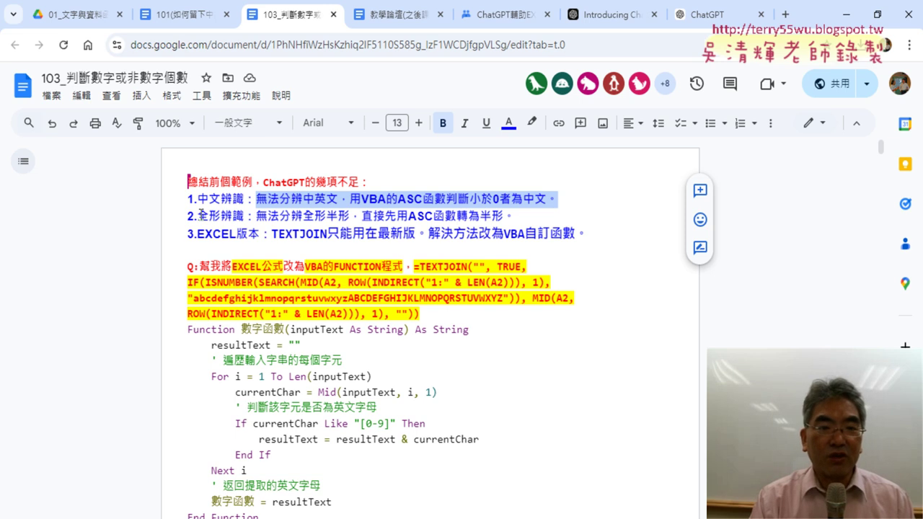
pyautogui.moveTo(198, 215); pyautogui.dragTo(246, 215)
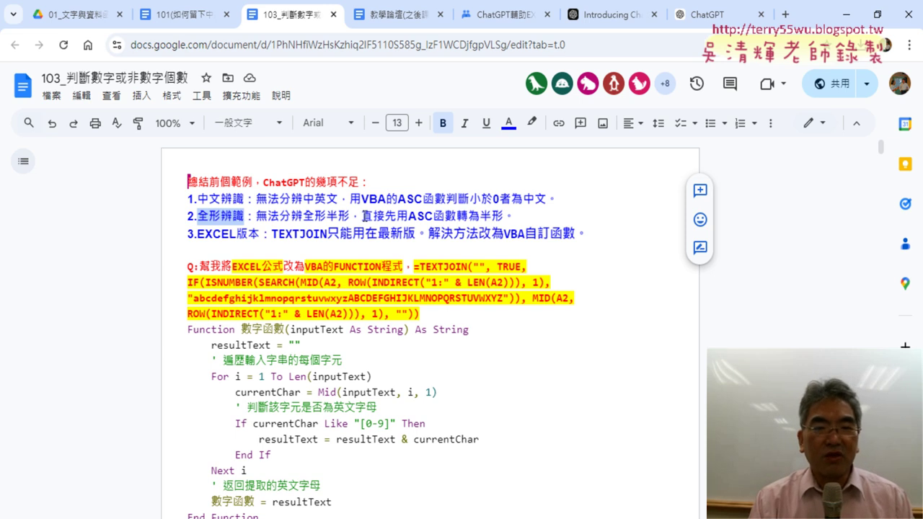
pyautogui.moveTo(363, 215); pyautogui.dragTo(456, 216)
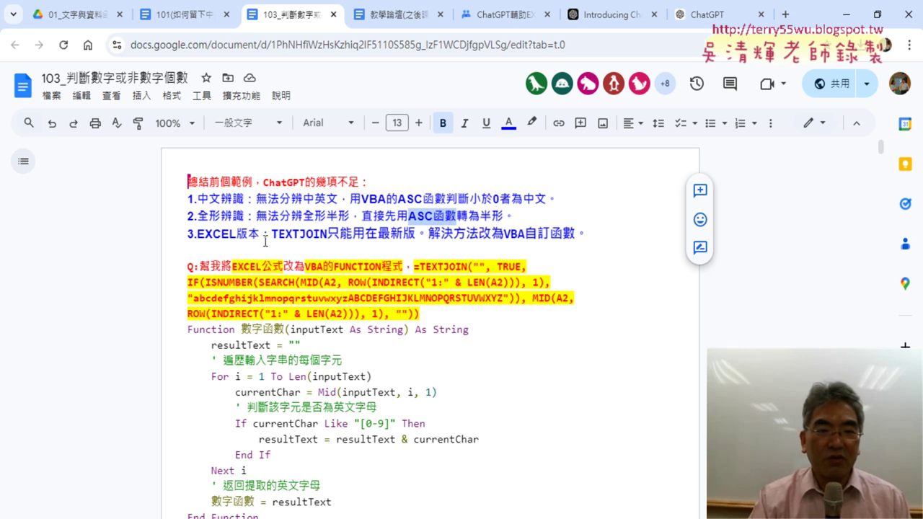
# Highlight EXCEL版本 and TEXTJOIN on line 3, then minimize the browser.
pyautogui.moveTo(260, 236); pyautogui.dragTo(197, 229)
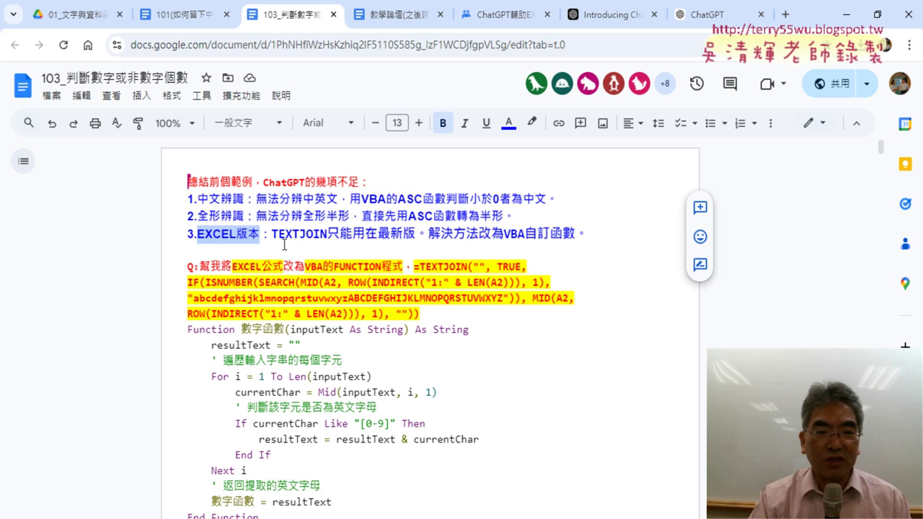
pyautogui.moveTo(273, 233); pyautogui.dragTo(417, 232)
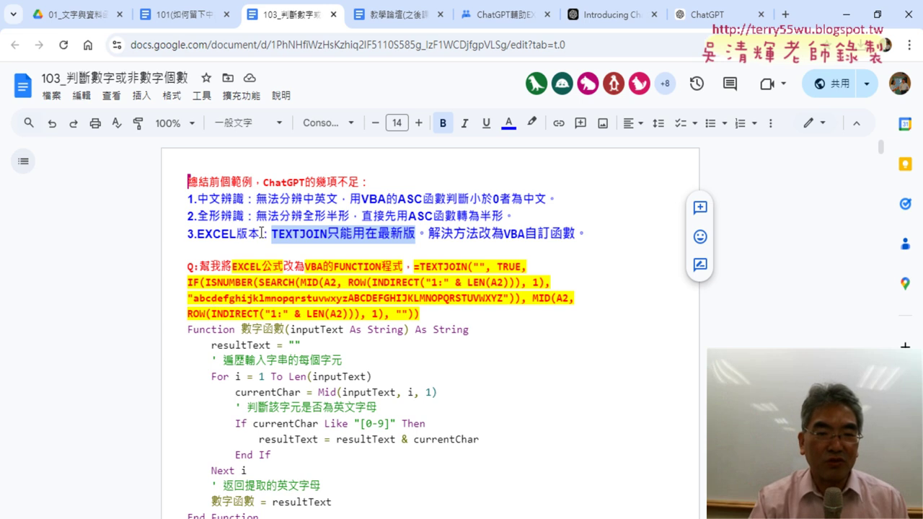
pyautogui.click(272, 234)
pyautogui.moveTo(272, 234); pyautogui.dragTo(330, 236)
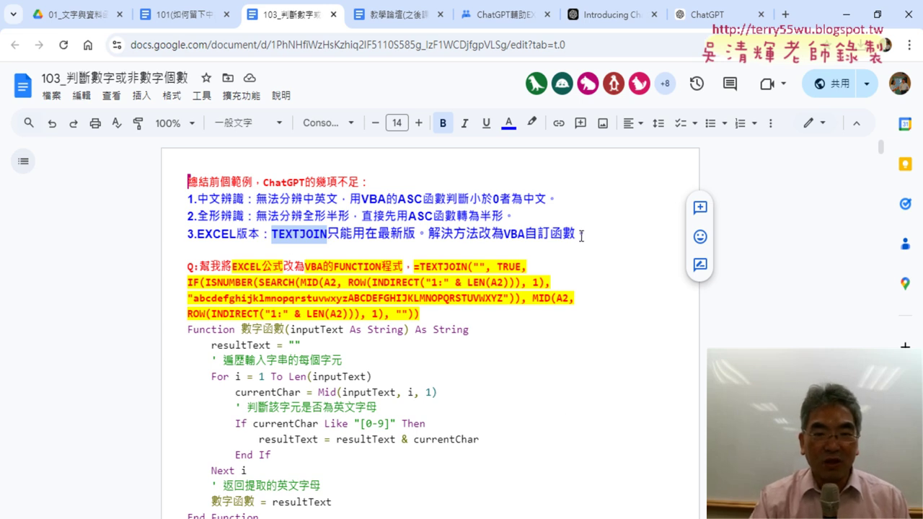
pyautogui.click(846, 13)
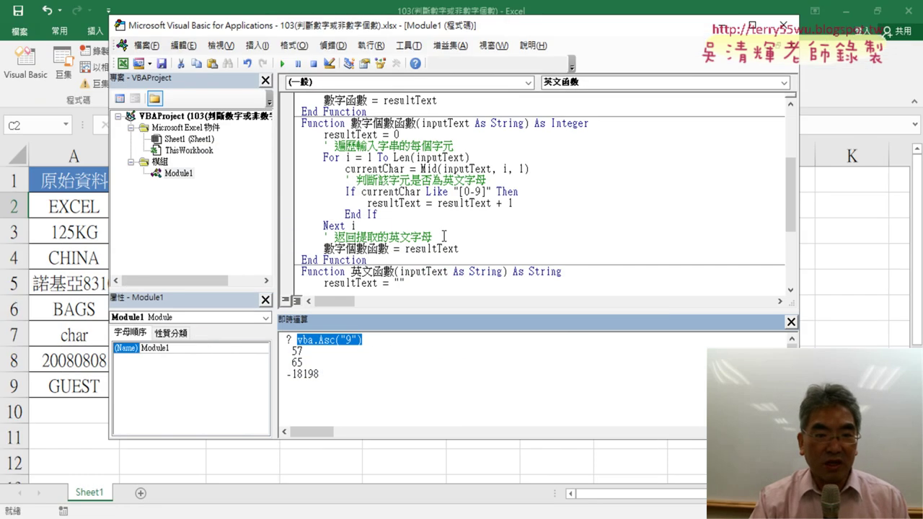
# Check cell C2's formula, reopen the VBA editor, close the Immediate window and scroll to the top.
pyautogui.click(42, 284)
pyautogui.moveTo(320, 206); pyautogui.dragTo(404, 386)
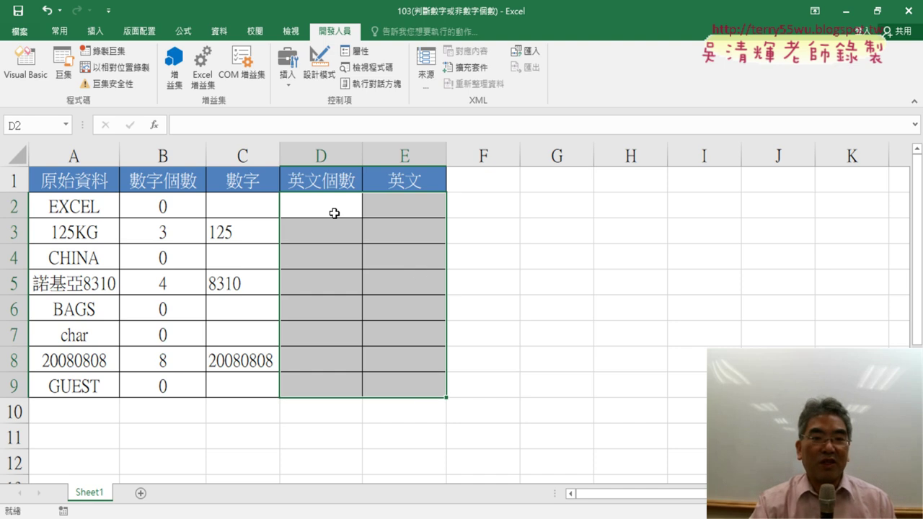
pyautogui.click(240, 202)
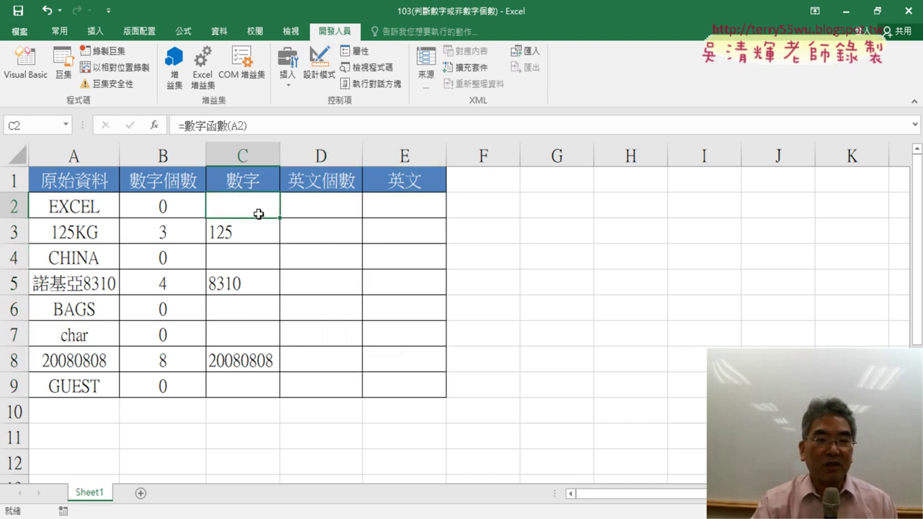
pyautogui.click(409, 212)
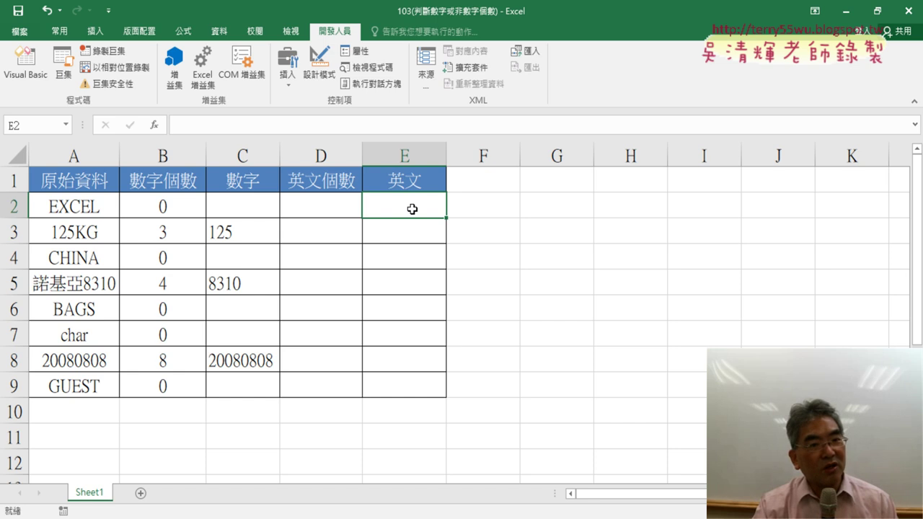
pyautogui.click(43, 73)
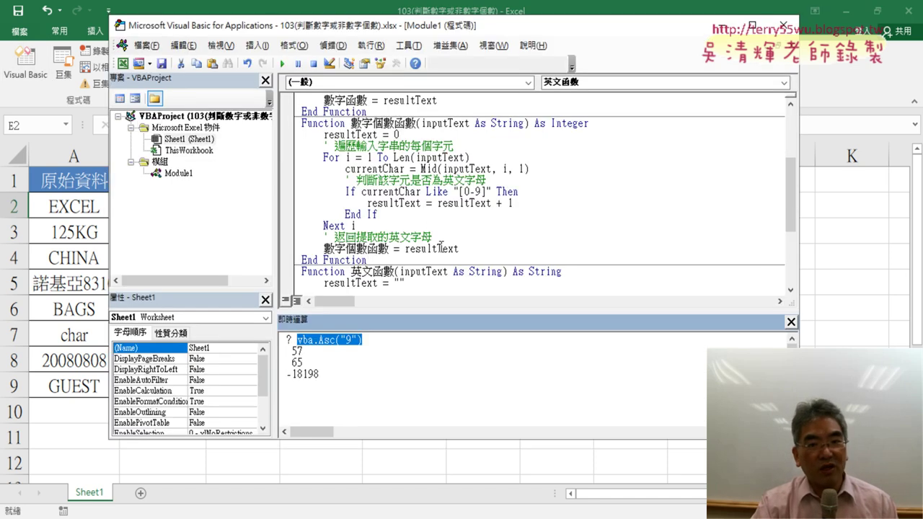
pyautogui.click(791, 323)
pyautogui.scroll(4, 380, 112)
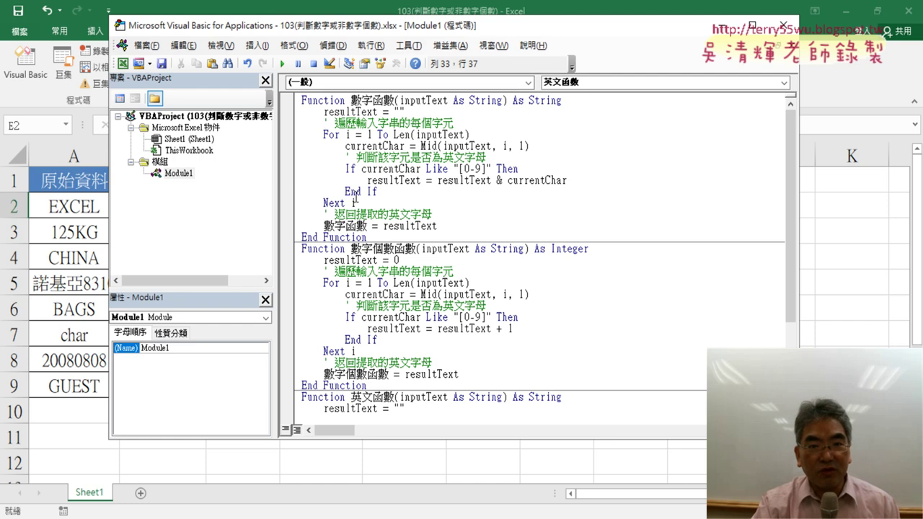
# Copy the 數字函數 function and paste it over the 英文函數 code.
pyautogui.moveTo(371, 241); pyautogui.dragTo(274, 101)
pyautogui.rightClick(338, 129)
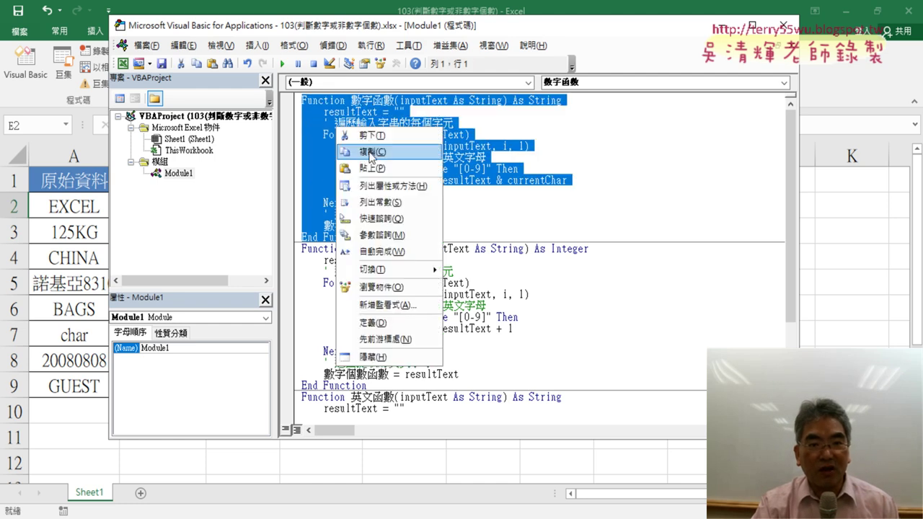
pyautogui.click(373, 159)
pyautogui.scroll(-4, 332, 216)
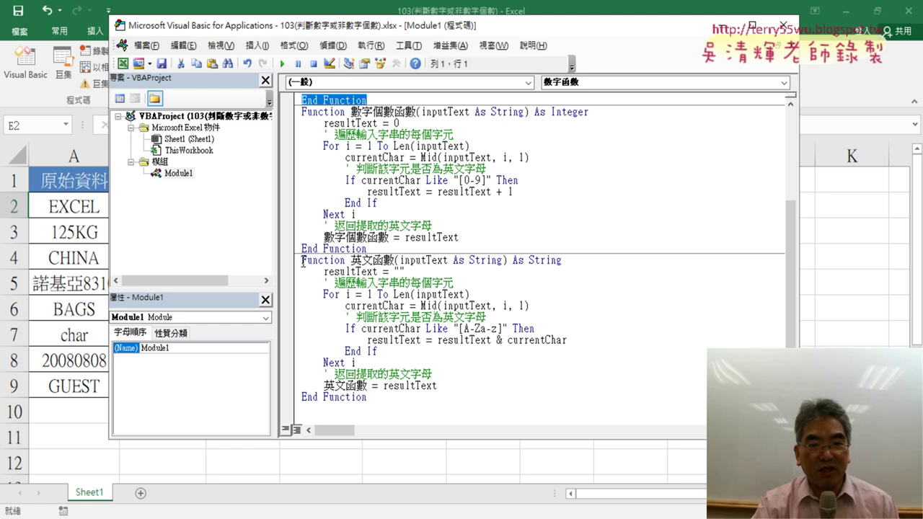
pyautogui.moveTo(302, 261); pyautogui.dragTo(384, 435)
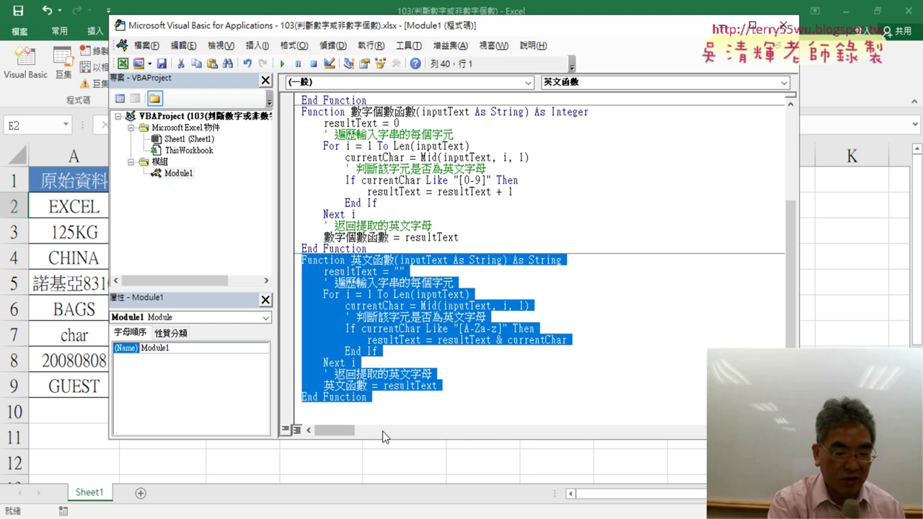
pyautogui.hotkey('ctrl', 'v')
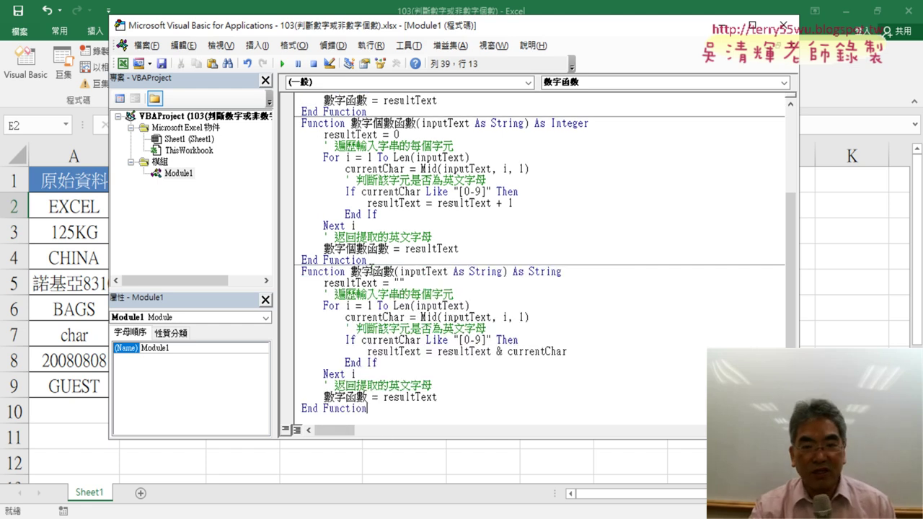
# Rename 數字 to 英文 in the pasted function's header and return line.
pyautogui.moveTo(372, 271); pyautogui.dragTo(351, 271)
pyautogui.write('一ㄥ')
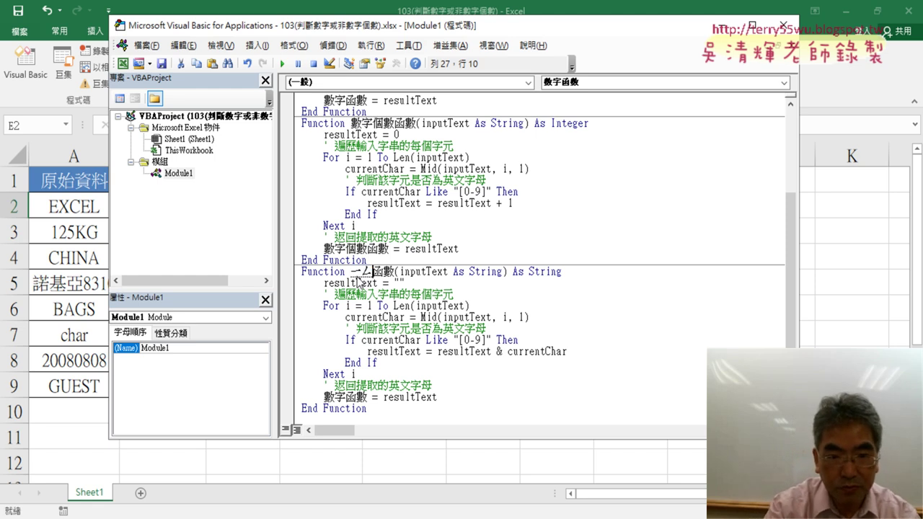
pyautogui.write('應文')
pyautogui.write('英文')
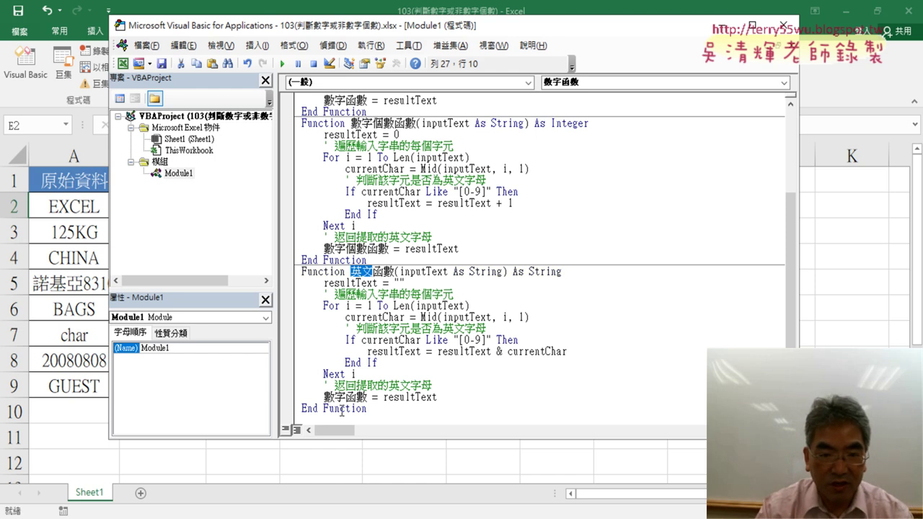
pyautogui.press('Return')
pyautogui.moveTo(324, 396); pyautogui.dragTo(347, 397)
pyautogui.write('英文')
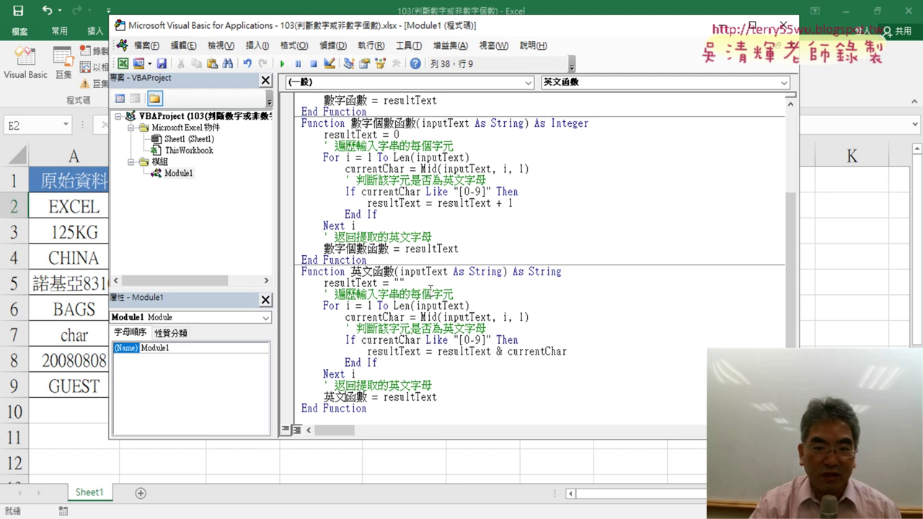
pyautogui.click(411, 284)
pyautogui.moveTo(413, 284); pyautogui.dragTo(326, 283)
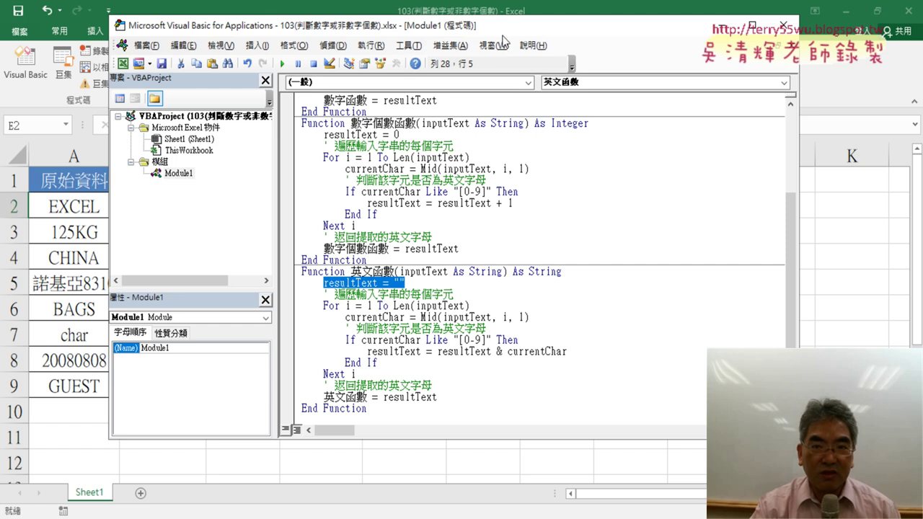
pyautogui.moveTo(510, 24); pyautogui.dragTo(762, 31)
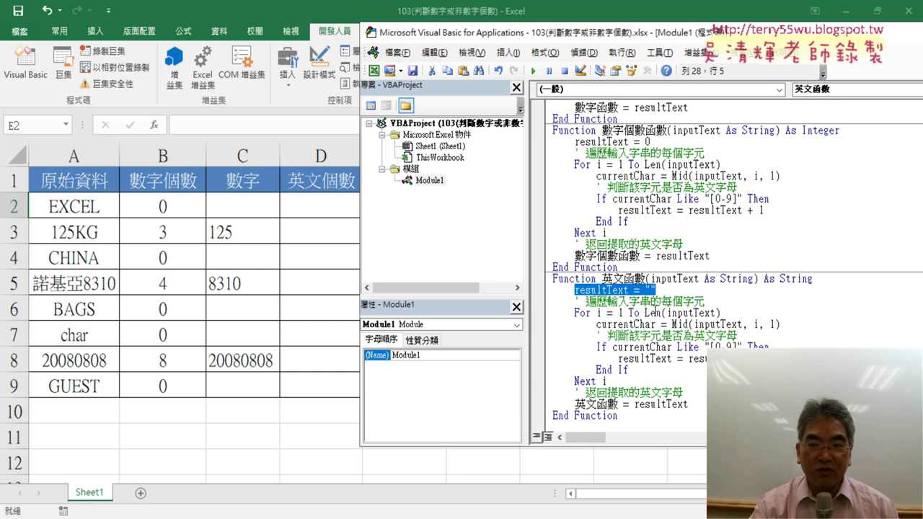
pyautogui.moveTo(716, 313); pyautogui.dragTo(667, 313)
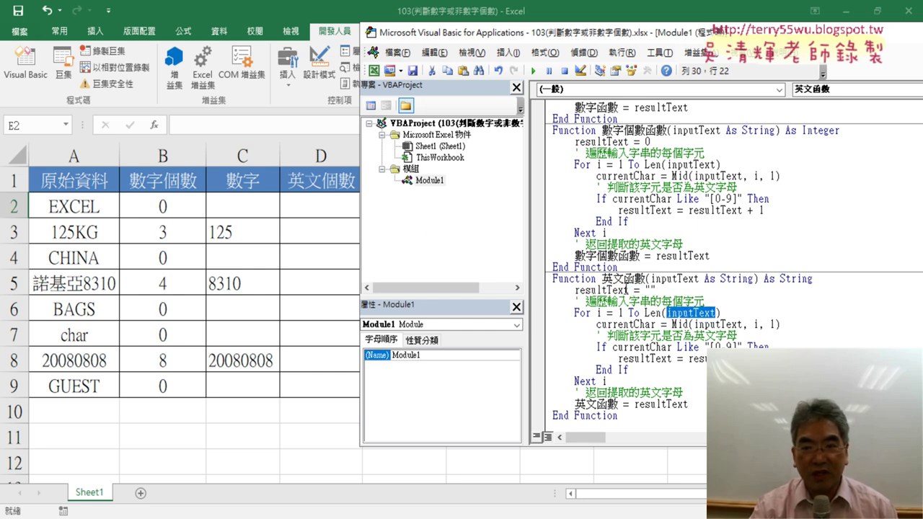
pyautogui.moveTo(645, 312); pyautogui.dragTo(724, 313)
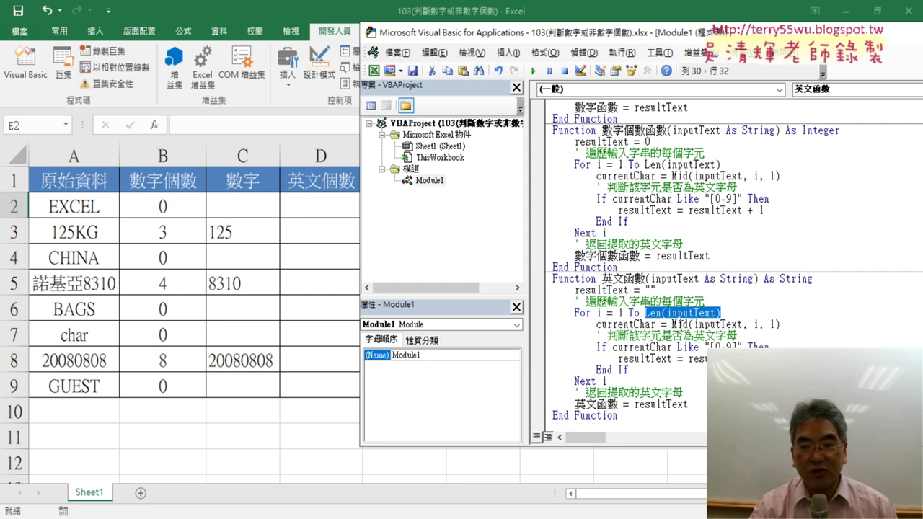
pyautogui.doubleClick(678, 325)
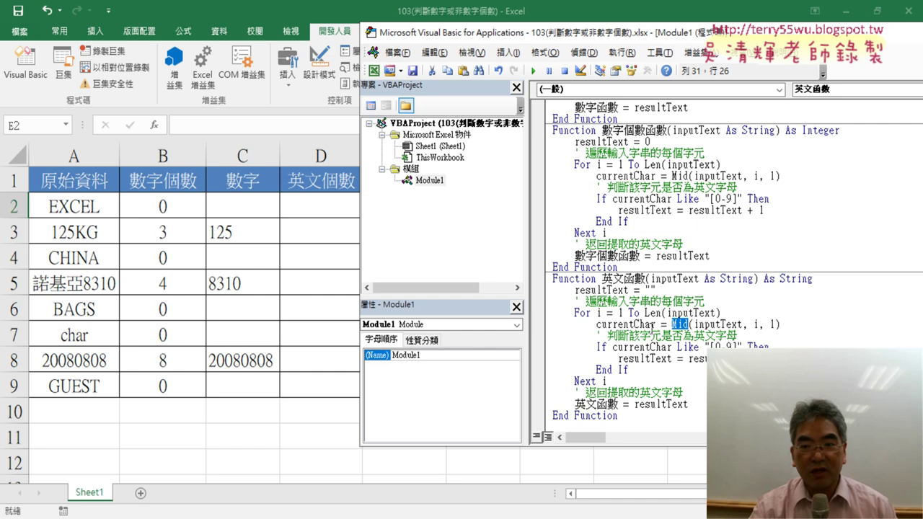
pyautogui.moveTo(655, 324); pyautogui.dragTo(596, 324)
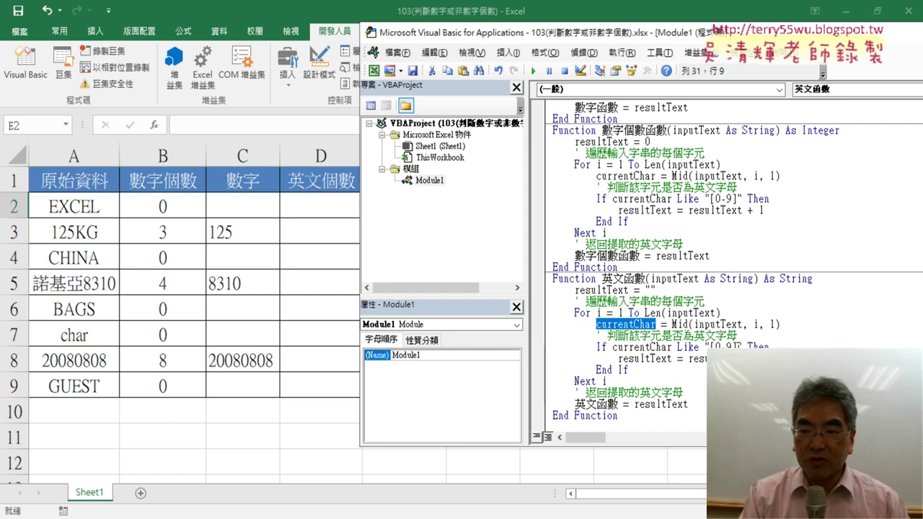
pyautogui.moveTo(744, 347); pyautogui.dragTo(708, 347)
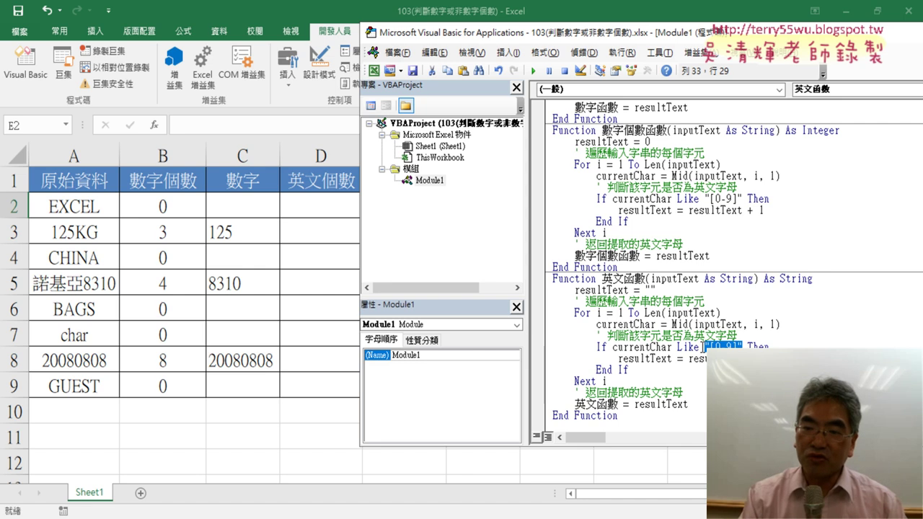
# Change the If line's Like pattern from [0-9] to [A-Za-z].
pyautogui.click(728, 347)
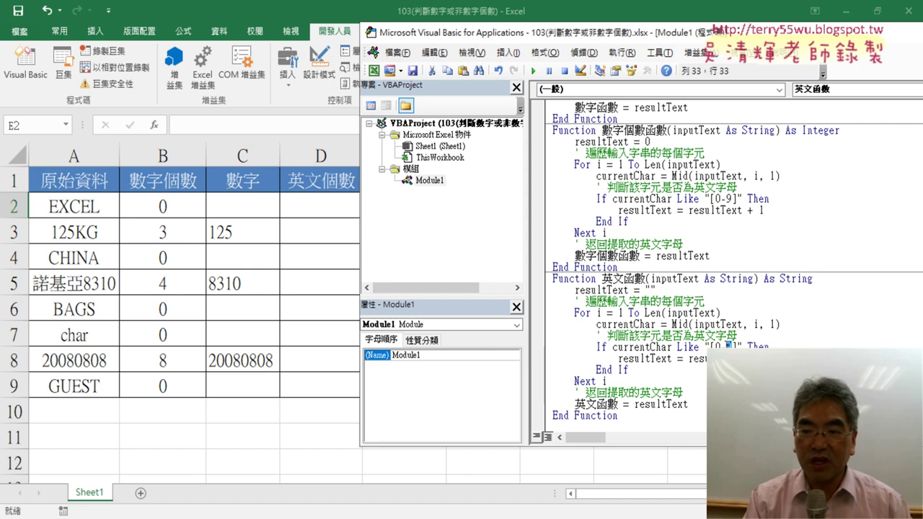
pyautogui.press('Left')
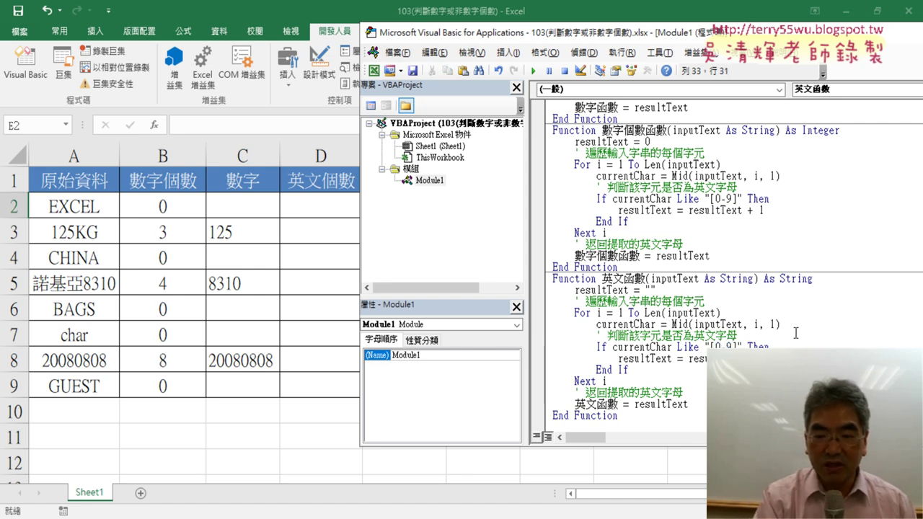
pyautogui.press('Delete')
pyautogui.write('A-')
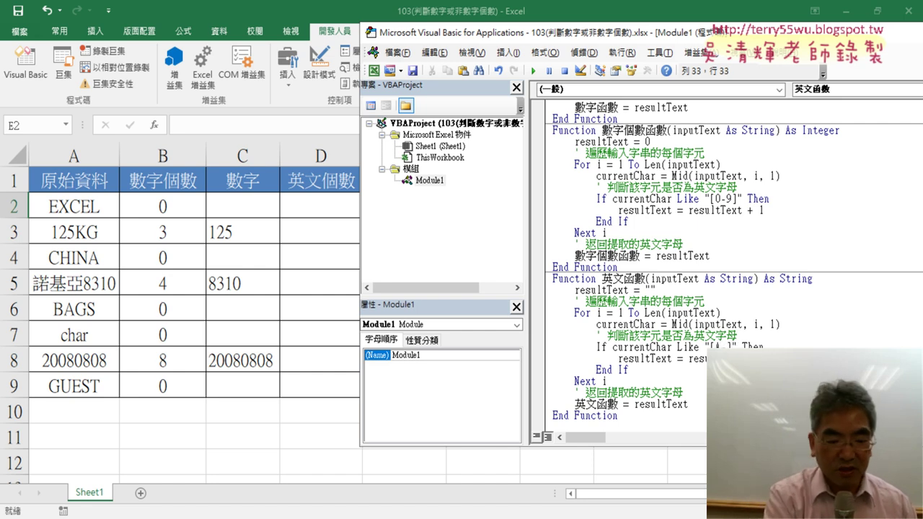
pyautogui.write('Z')
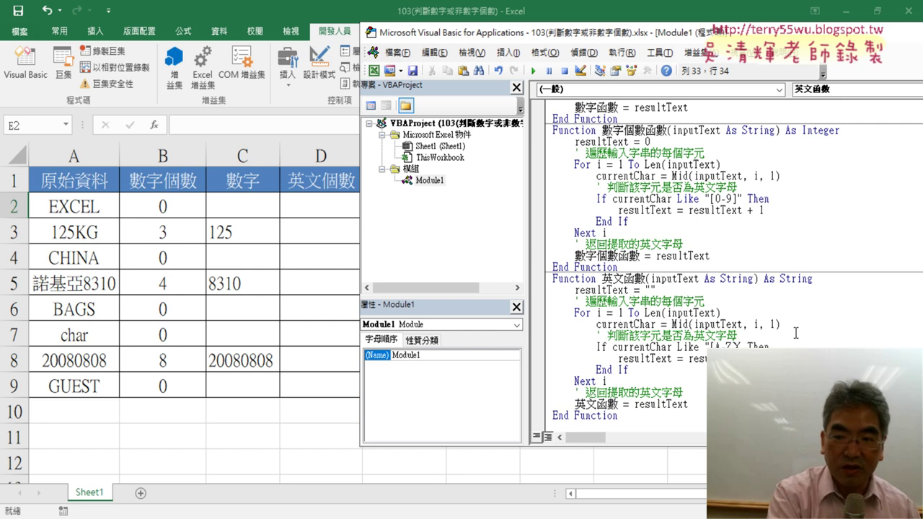
pyautogui.write('a')
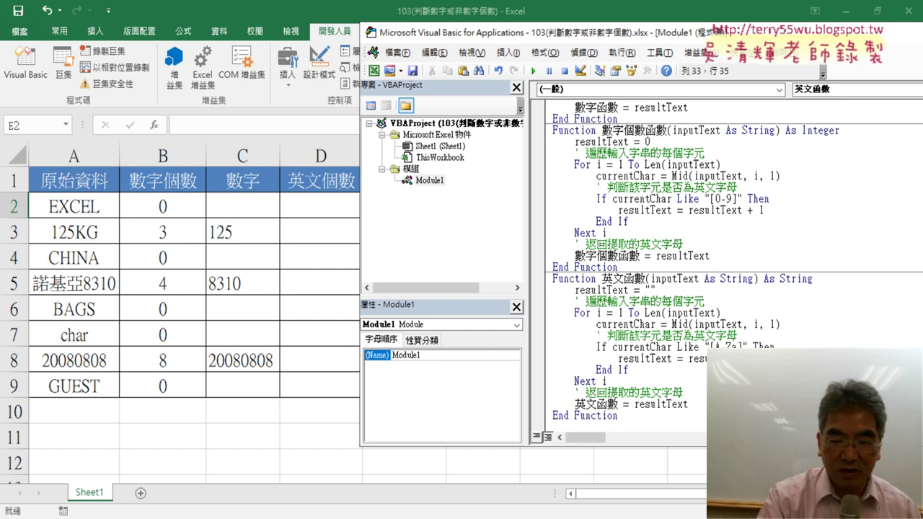
pyautogui.write('-')
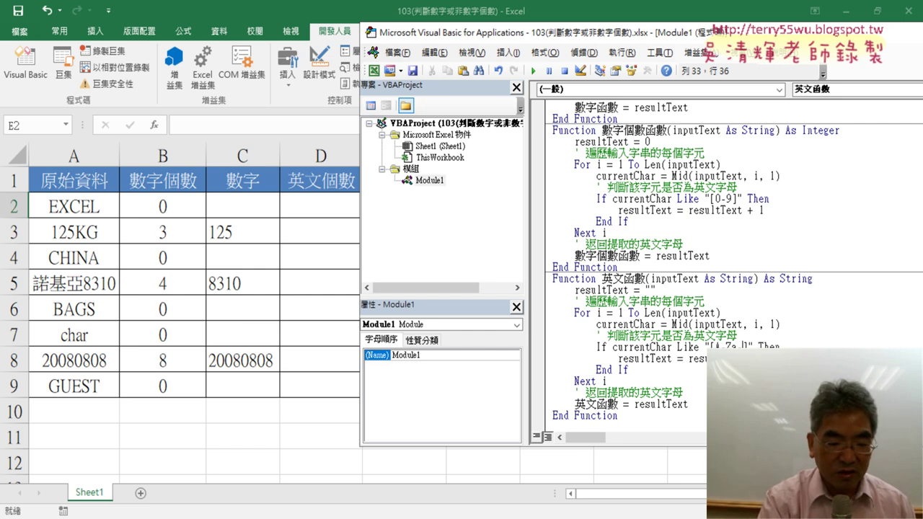
pyautogui.write('z')
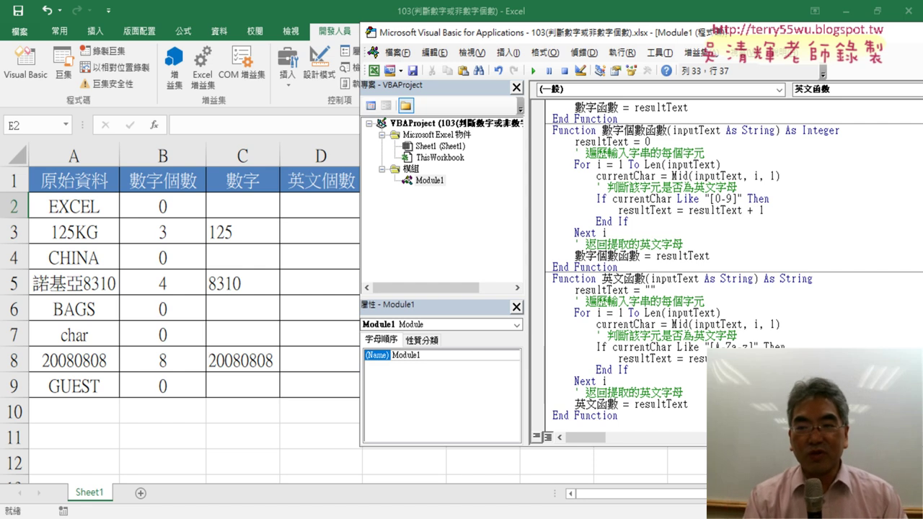
# Compare the new [A-Za-z] pattern with 數字個數函數's [0-9] and check the 英文 names.
pyautogui.moveTo(715, 198); pyautogui.dragTo(734, 198)
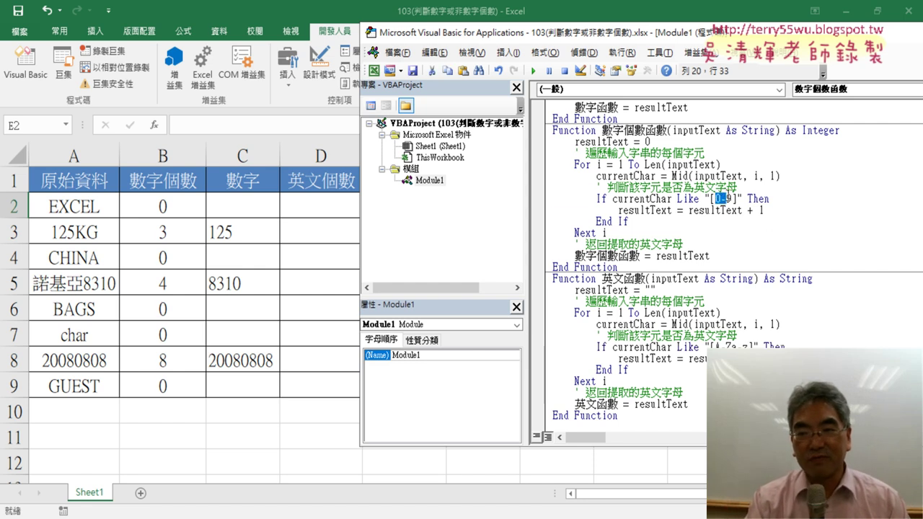
pyautogui.moveTo(714, 346); pyautogui.dragTo(734, 347)
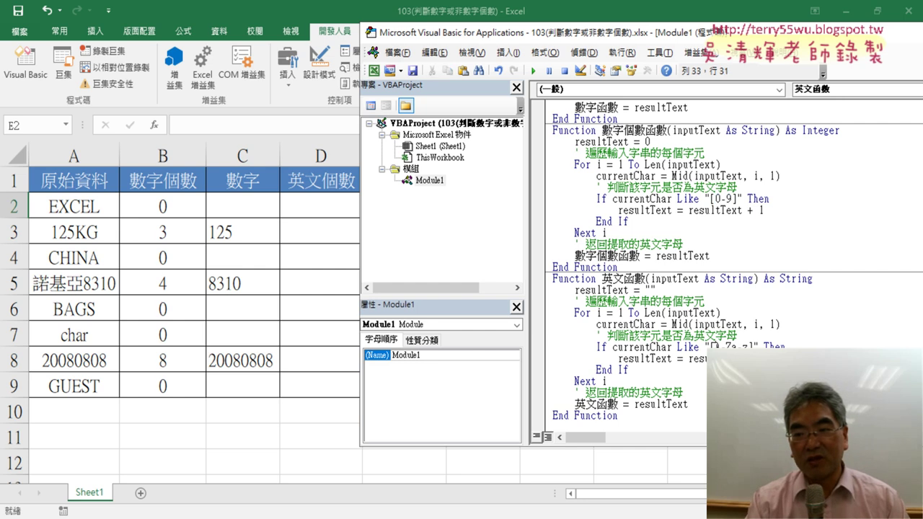
pyautogui.click(745, 345)
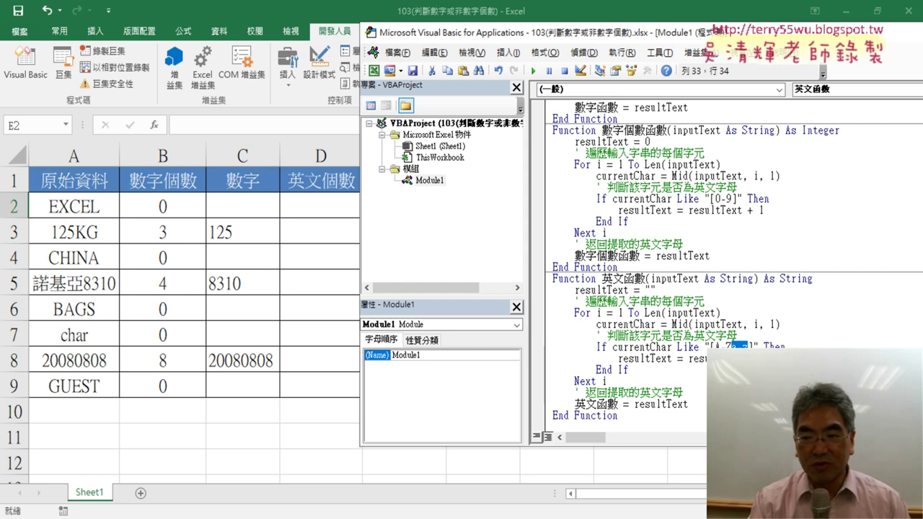
pyautogui.click(817, 359)
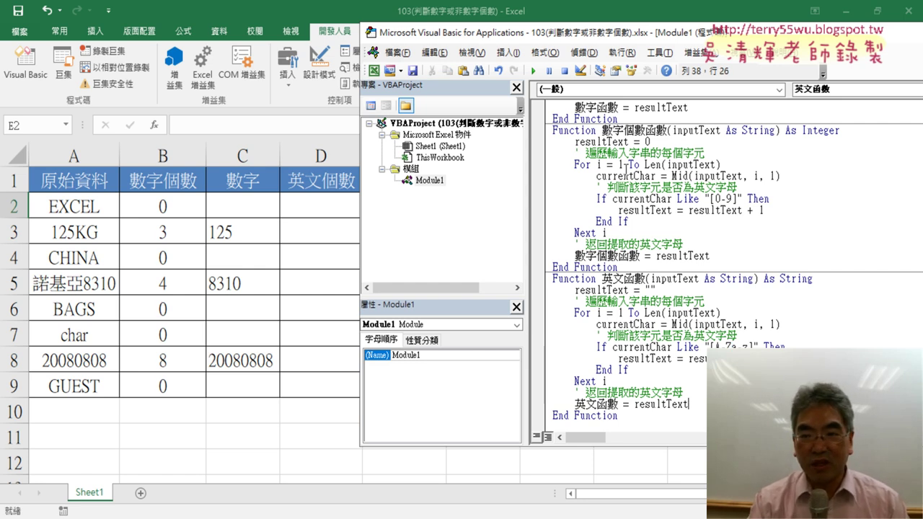
pyautogui.moveTo(624, 281); pyautogui.dragTo(602, 281)
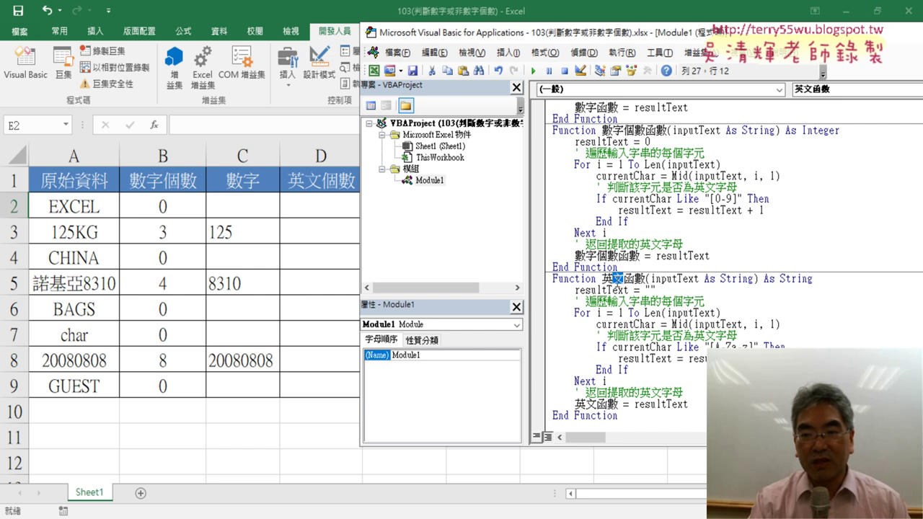
pyautogui.moveTo(598, 405); pyautogui.dragTo(575, 405)
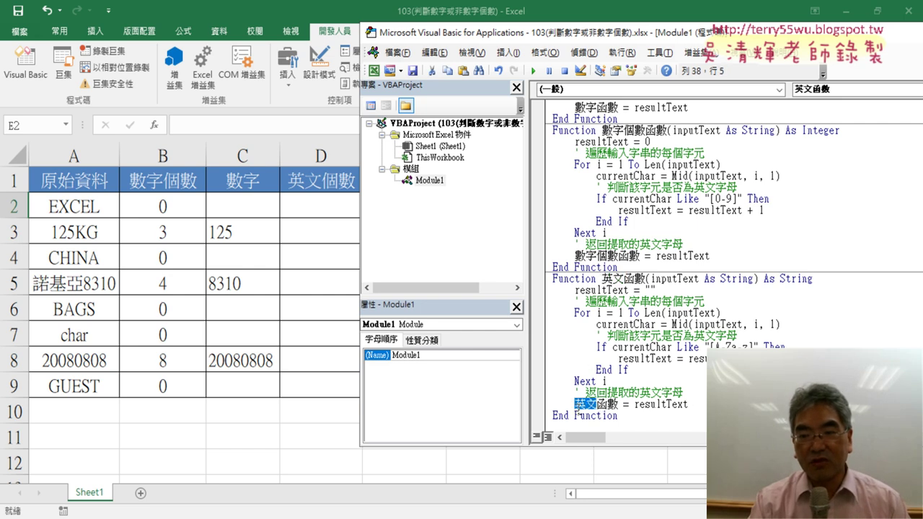
# Enter =英文函數(A2) in cell E2 via the Function Arguments dialog.
pyautogui.click(322, 204)
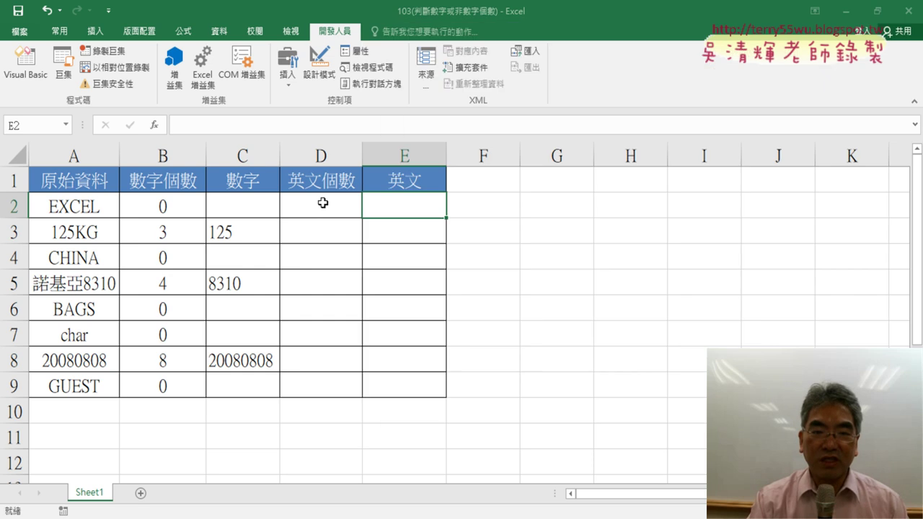
pyautogui.click(411, 204)
pyautogui.click(153, 125)
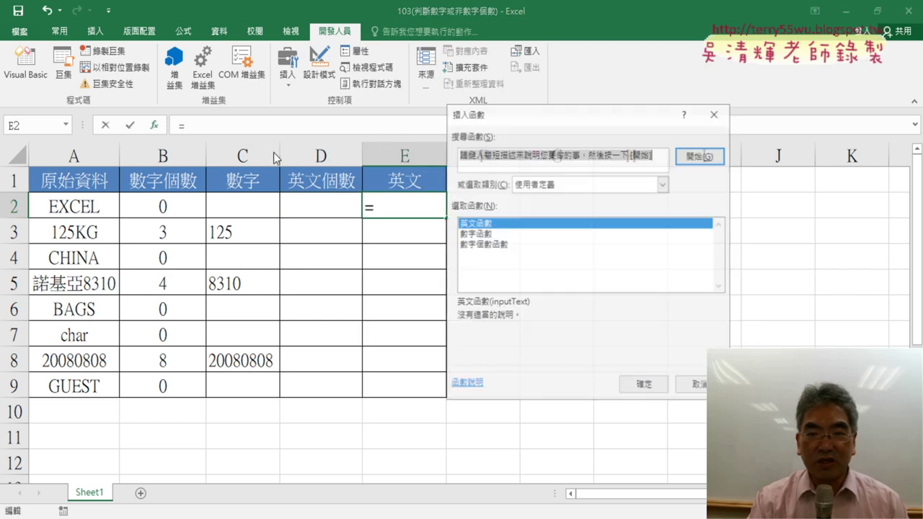
pyautogui.doubleClick(502, 229)
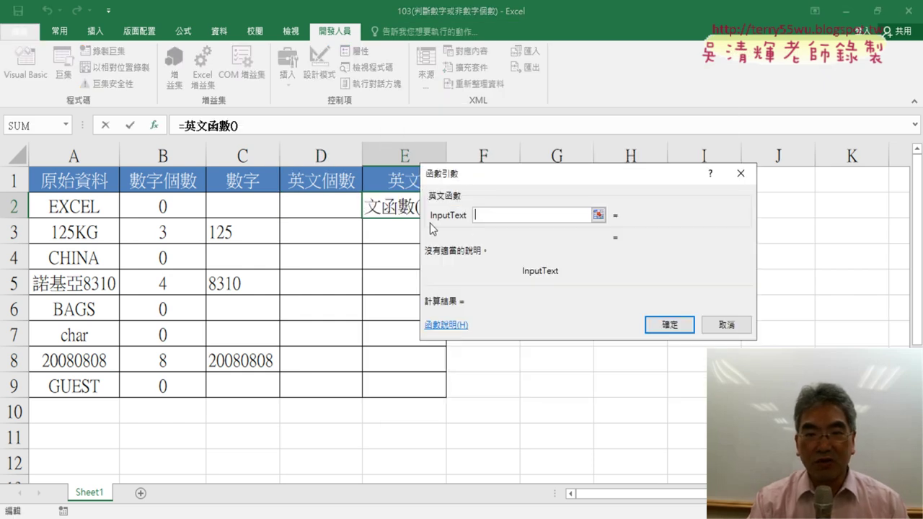
pyautogui.click(55, 208)
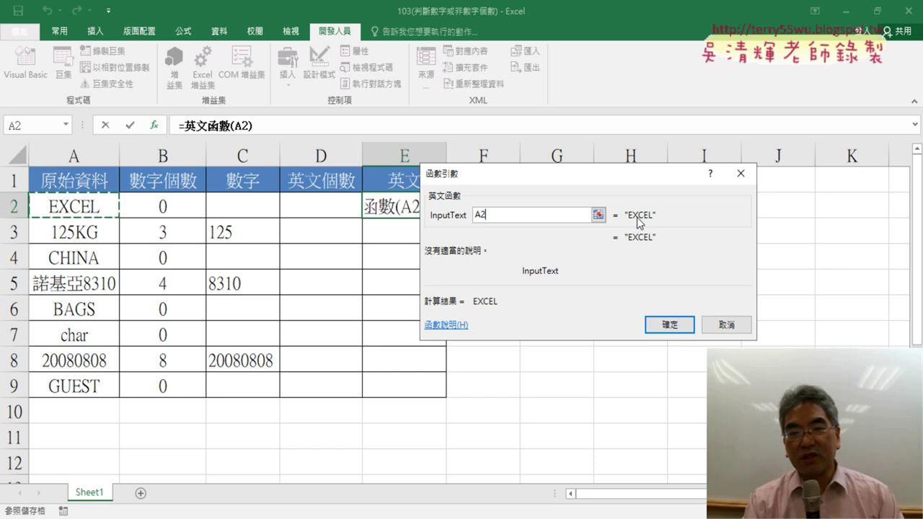
pyautogui.moveTo(642, 172); pyautogui.dragTo(743, 127)
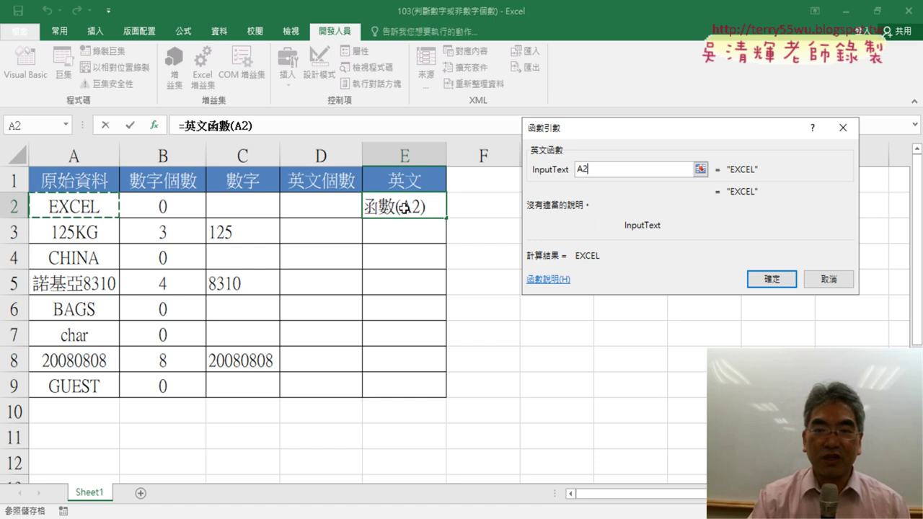
pyautogui.click(761, 276)
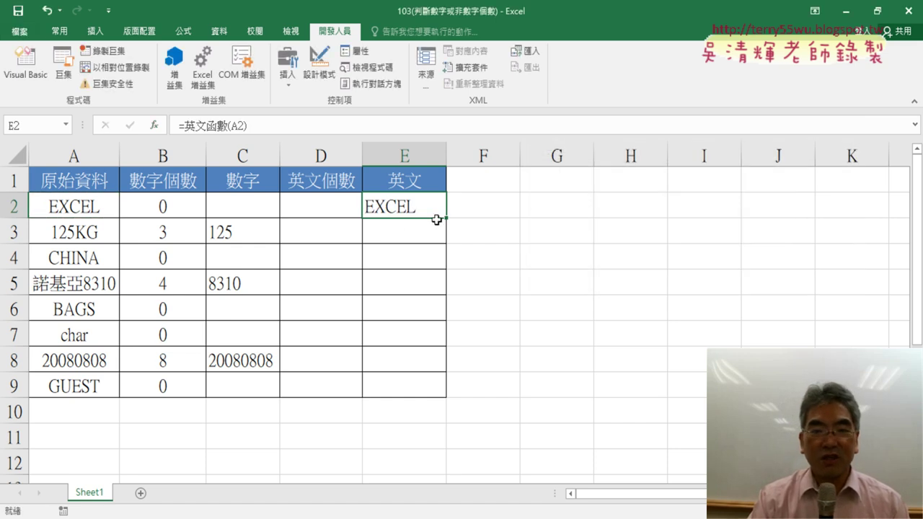
# Fill the E2 formula down to E9, then select D2 and reopen the VBA editor.
pyautogui.moveTo(445, 217); pyautogui.dragTo(501, 391)
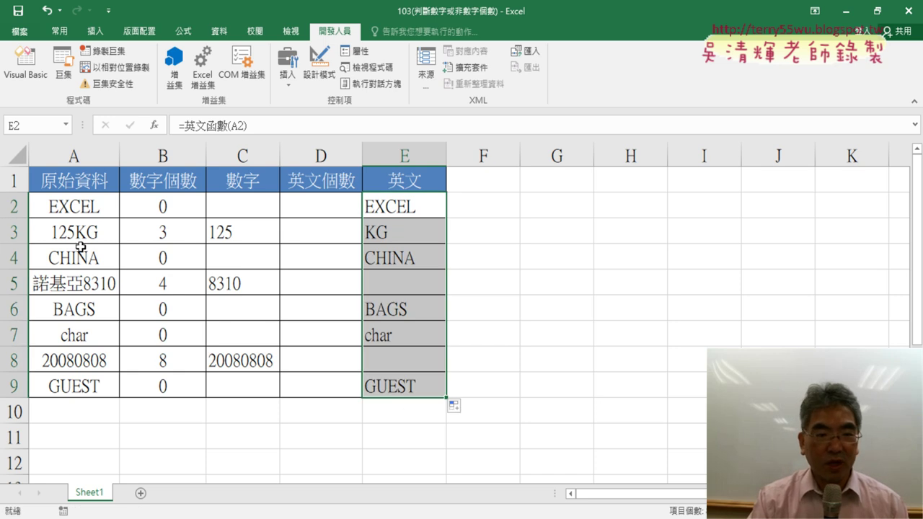
pyautogui.click(326, 207)
pyautogui.click(25, 63)
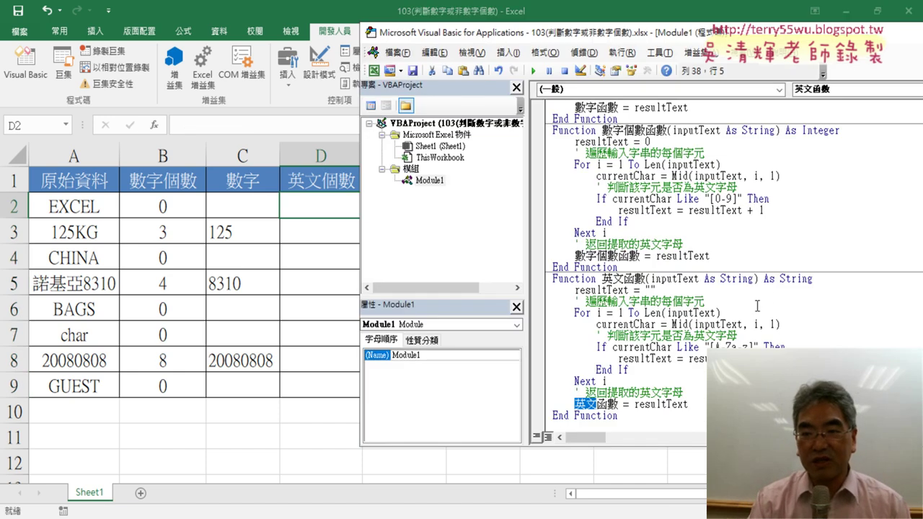
# Duplicate the 英文函數 function below itself and rename the copy 英文個數函數, including its return line.
pyautogui.scroll(-1, 757, 306)
pyautogui.moveTo(626, 415); pyautogui.dragTo(548, 262)
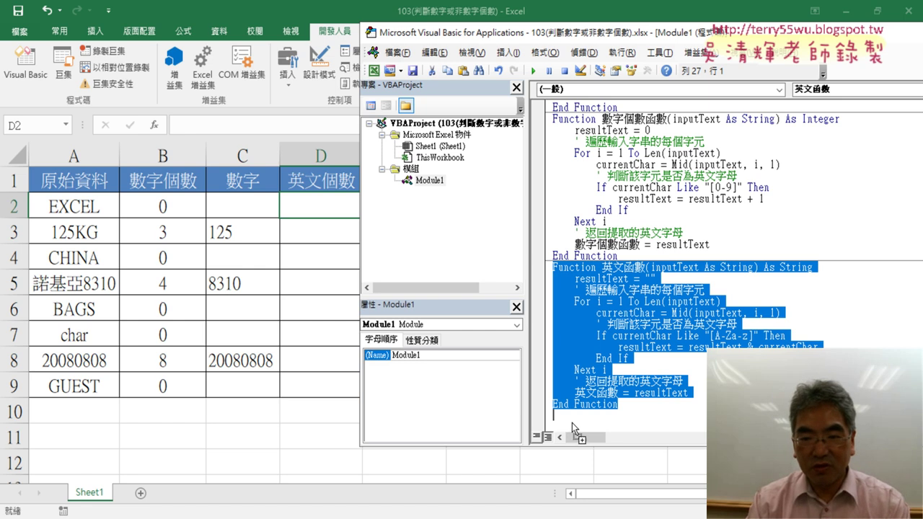
pyautogui.moveTo(575, 429); pyautogui.dragTo(573, 419)
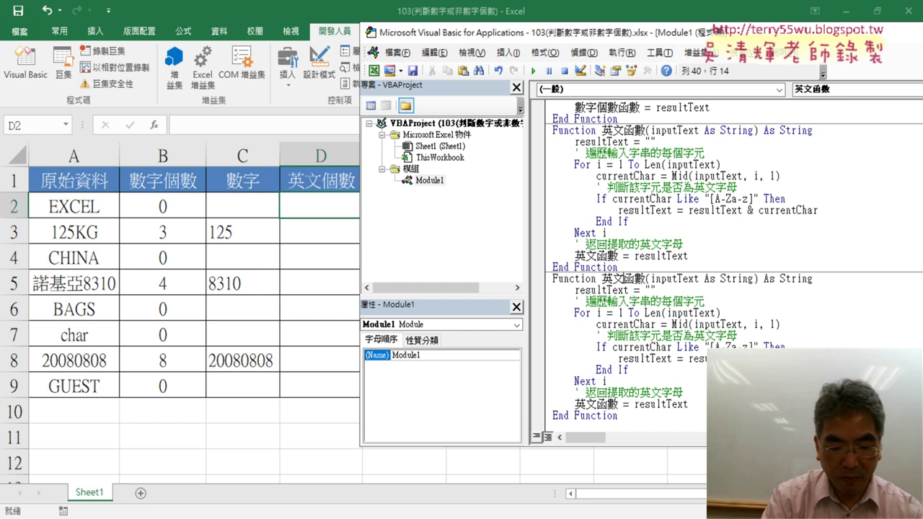
pyautogui.press('BackSpace')
pyautogui.press('BackSpace')
pyautogui.write('ㄗ個數函數')
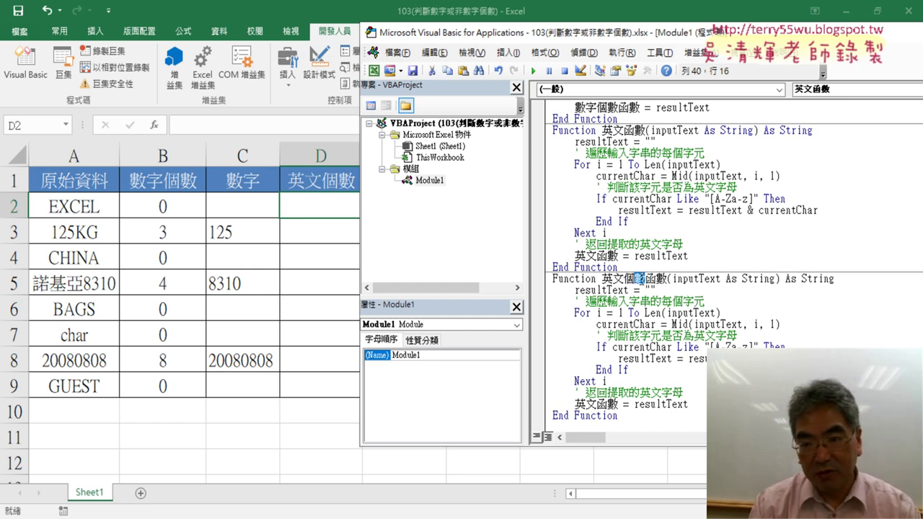
pyautogui.moveTo(646, 279); pyautogui.dragTo(624, 281)
pyautogui.hotkey('ctrl', 'c')
pyautogui.click(598, 404)
pyautogui.hotkey('ctrl', 'v')
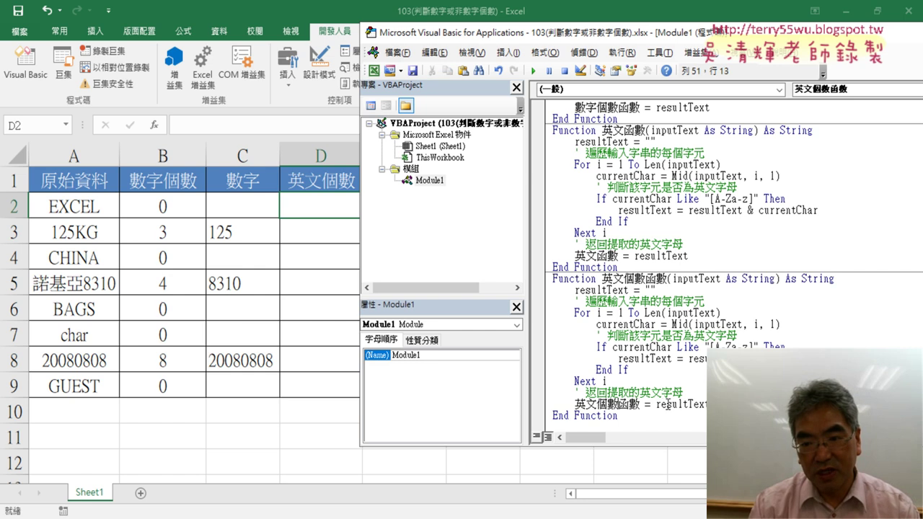
# In 英文個數函數, set resultText = 0 and change the return type to Integer.
pyautogui.moveTo(664, 292); pyautogui.dragTo(653, 291)
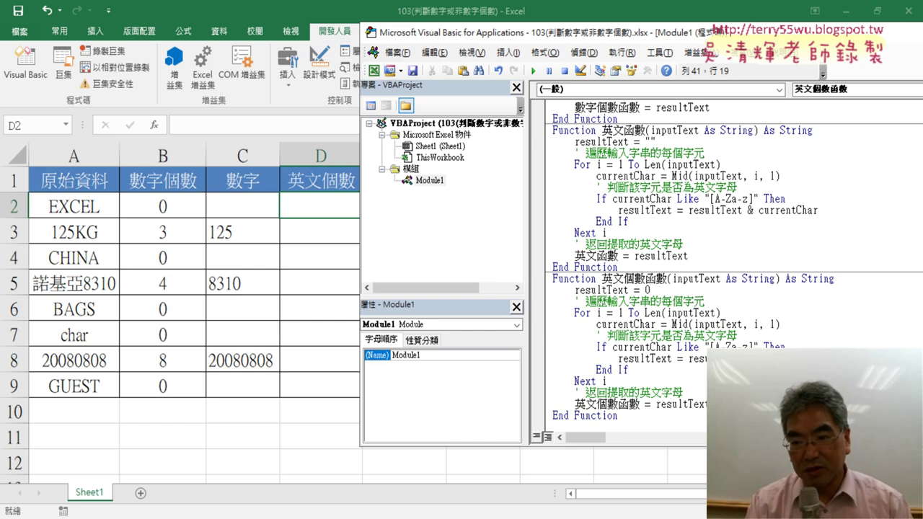
pyautogui.click(771, 359)
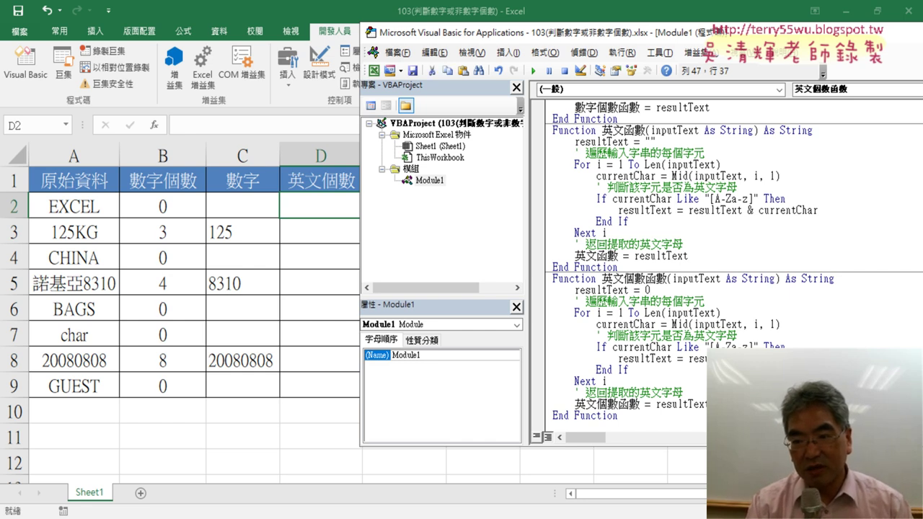
pyautogui.click(761, 359)
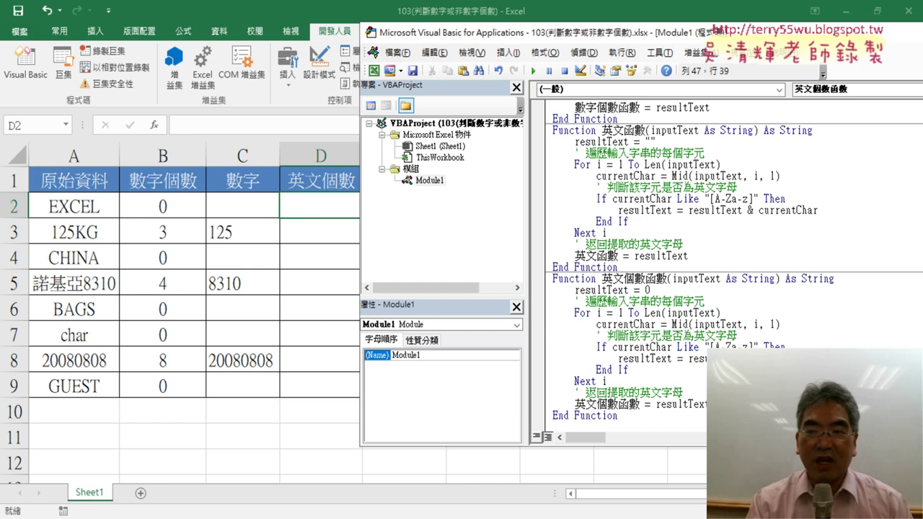
pyautogui.moveTo(839, 278); pyautogui.dragTo(799, 283)
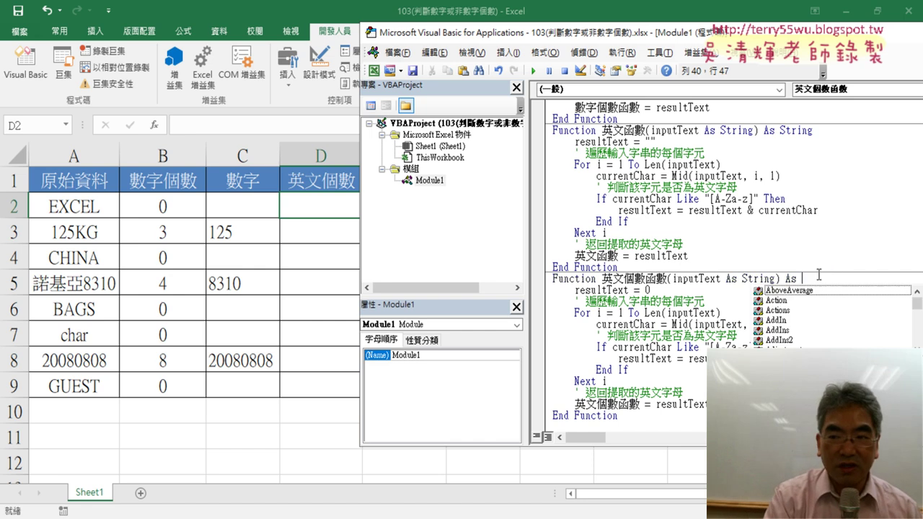
pyautogui.write('I')
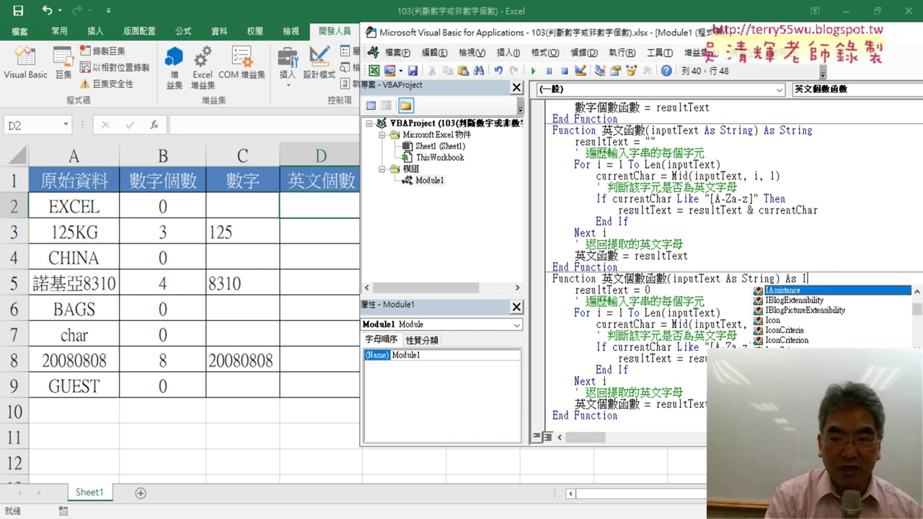
pyautogui.write('去')
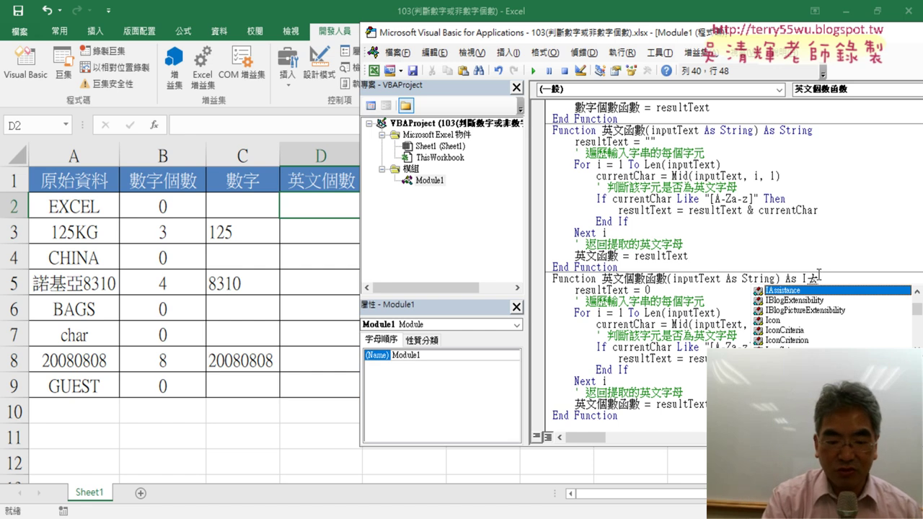
pyautogui.press('BackSpace')
pyautogui.write('nt')
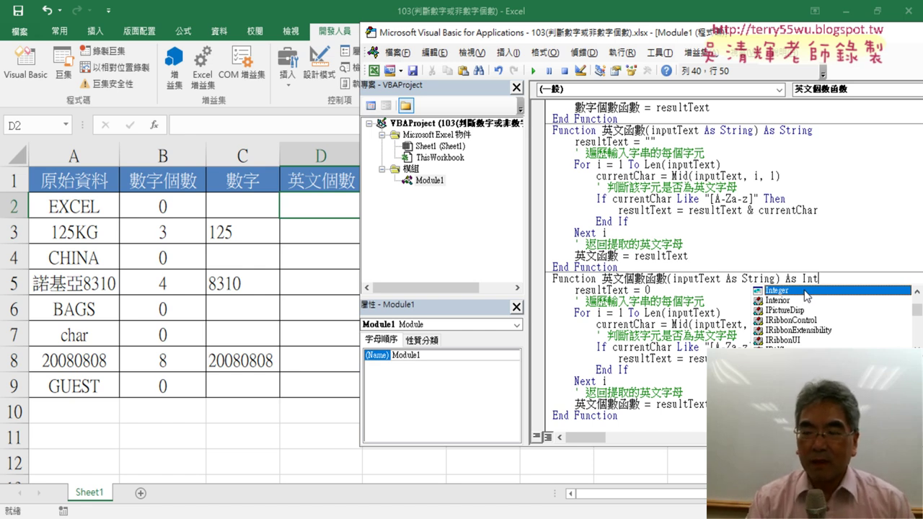
pyautogui.doubleClick(806, 292)
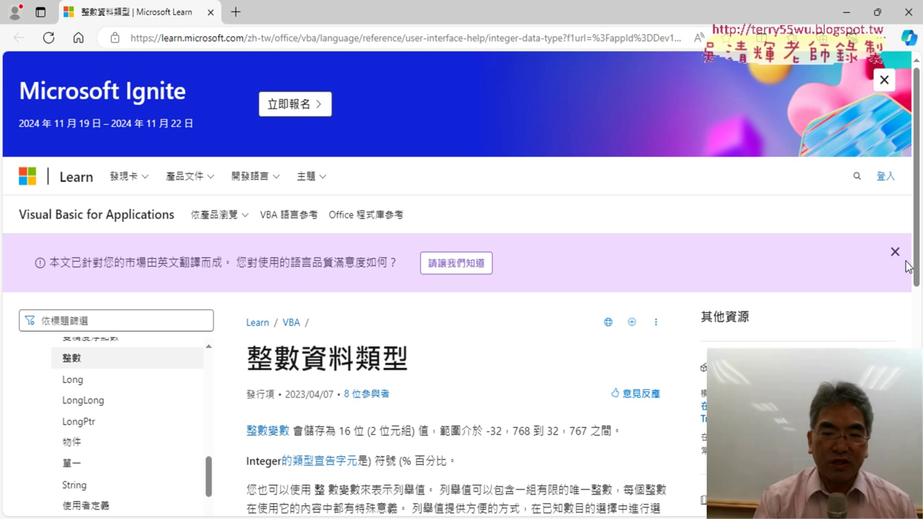
pyautogui.scroll(-3, 504, 334)
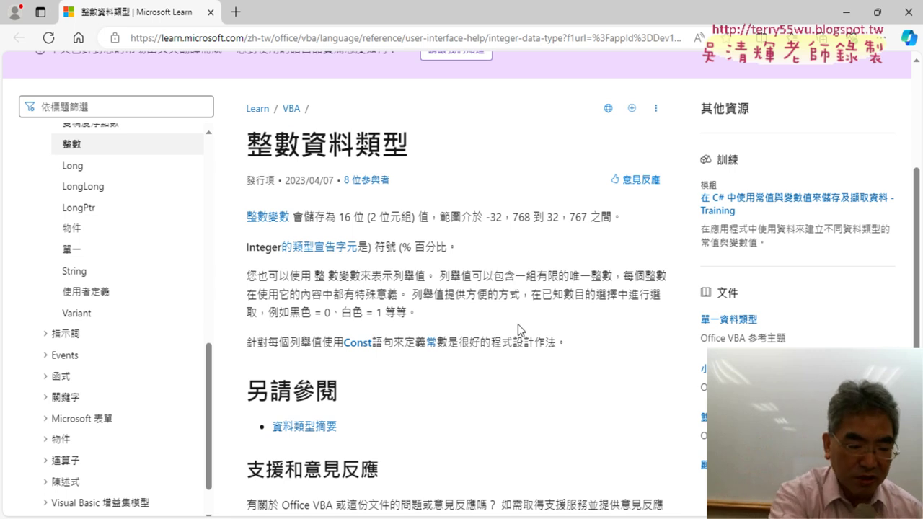
pyautogui.click(910, 16)
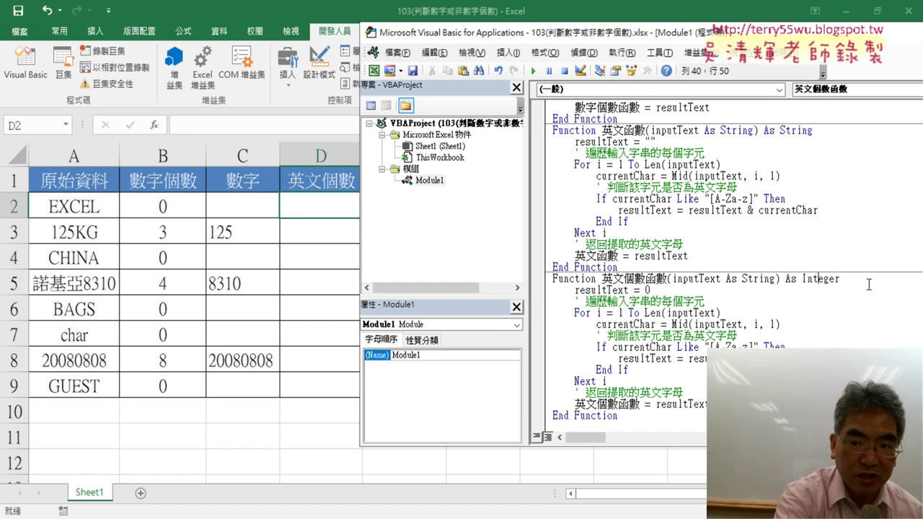
pyautogui.press('F1')
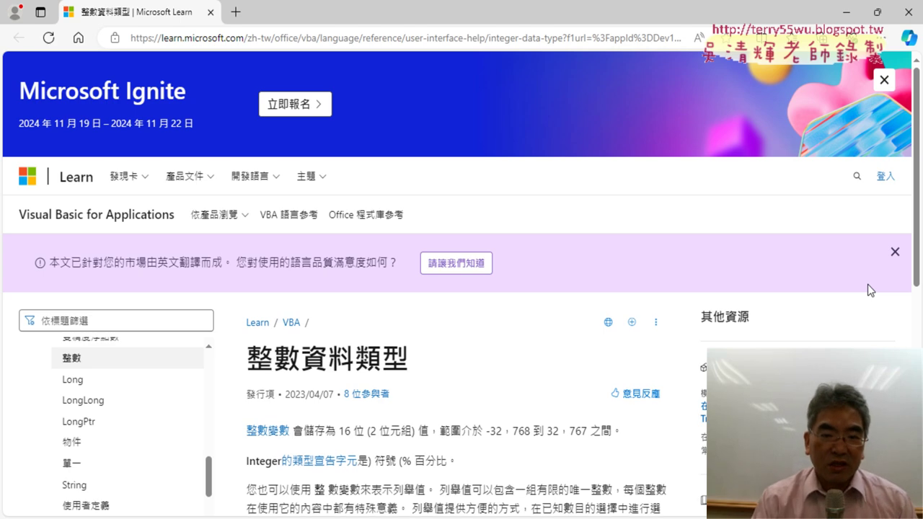
pyautogui.scroll(-3, 544, 175)
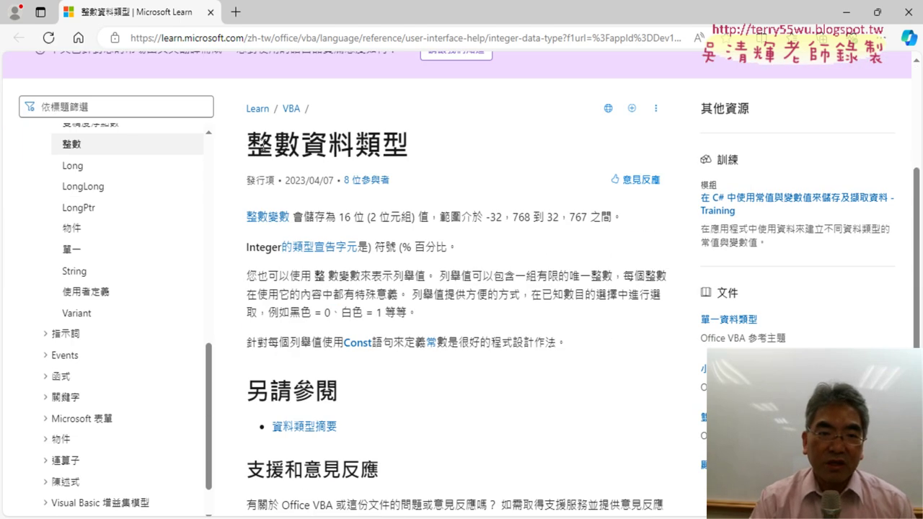
pyautogui.moveTo(249, 144); pyautogui.dragTo(298, 144)
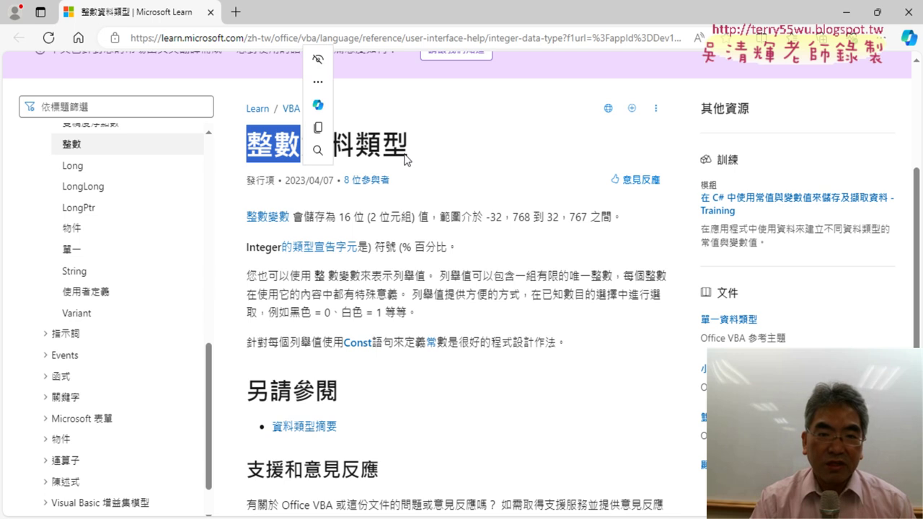
pyautogui.moveTo(408, 144)
pyautogui.mouseDown()
pyautogui.moveTo(301, 144)
pyautogui.moveTo(430, 155)
pyautogui.mouseUp()
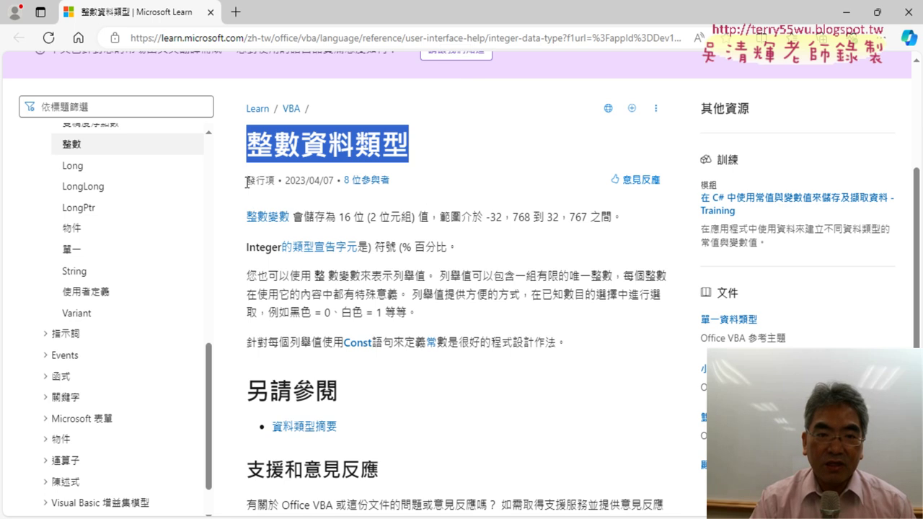
pyautogui.moveTo(247, 216)
pyautogui.mouseDown()
pyautogui.moveTo(390, 232)
pyautogui.moveTo(420, 220)
pyautogui.mouseUp()
pyautogui.doubleClick(352, 217)
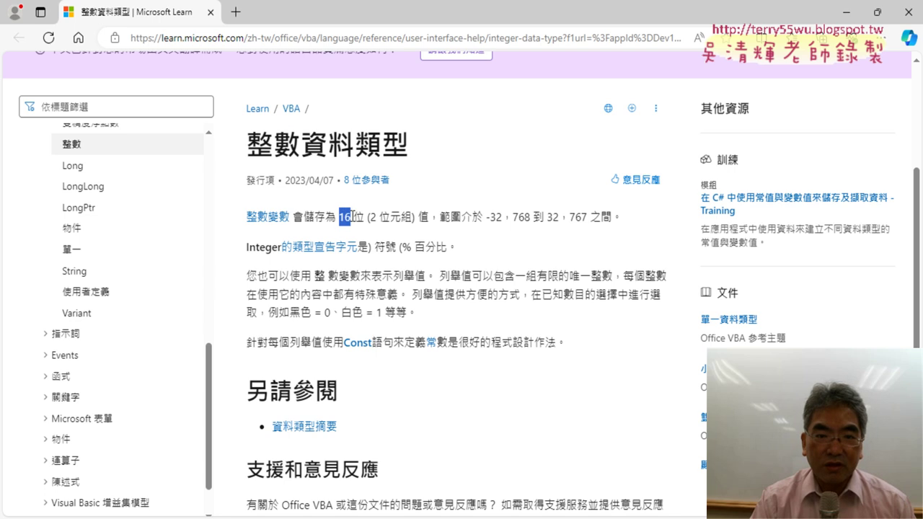
pyautogui.moveTo(357, 215); pyautogui.dragTo(365, 216)
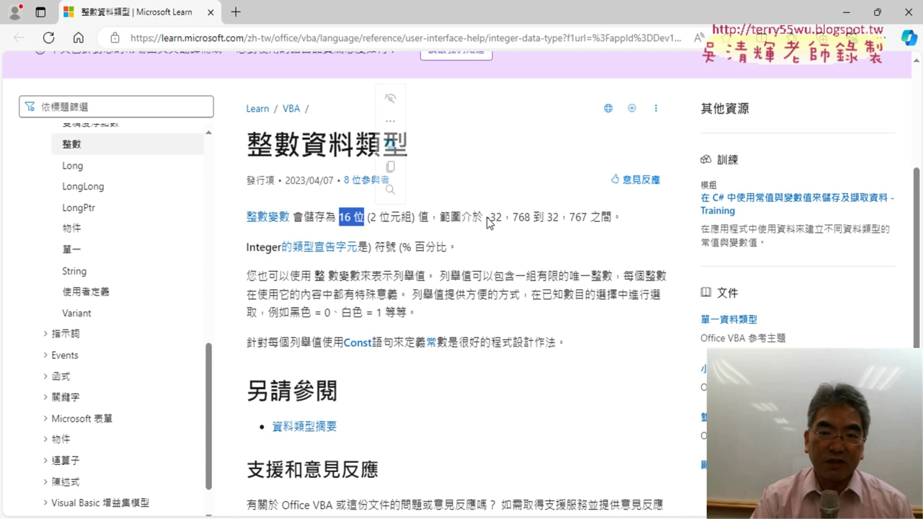
pyautogui.moveTo(486, 217); pyautogui.dragTo(530, 228)
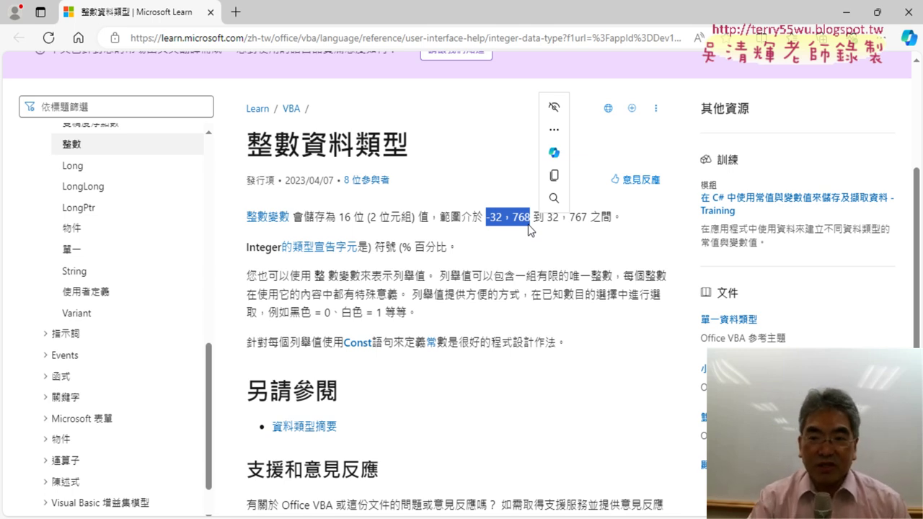
pyautogui.click(551, 218)
pyautogui.moveTo(548, 218); pyautogui.dragTo(587, 224)
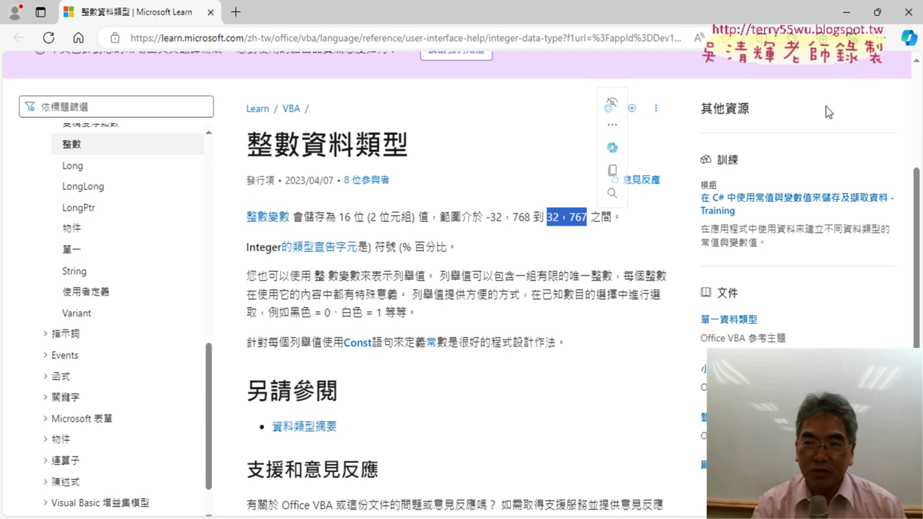
pyautogui.click(908, 11)
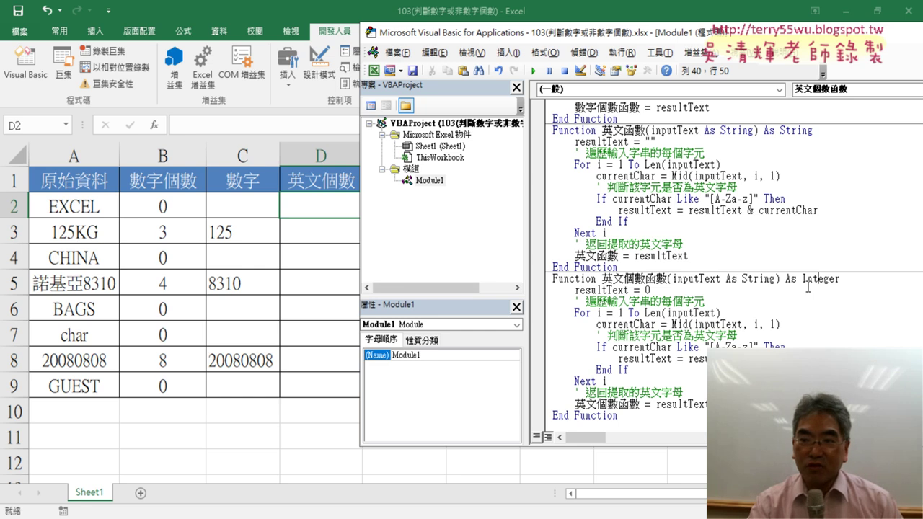
# Enter =英文個數函數(A2) in cell D2 through Insert Function.
pyautogui.moveTo(856, 280); pyautogui.dragTo(798, 279)
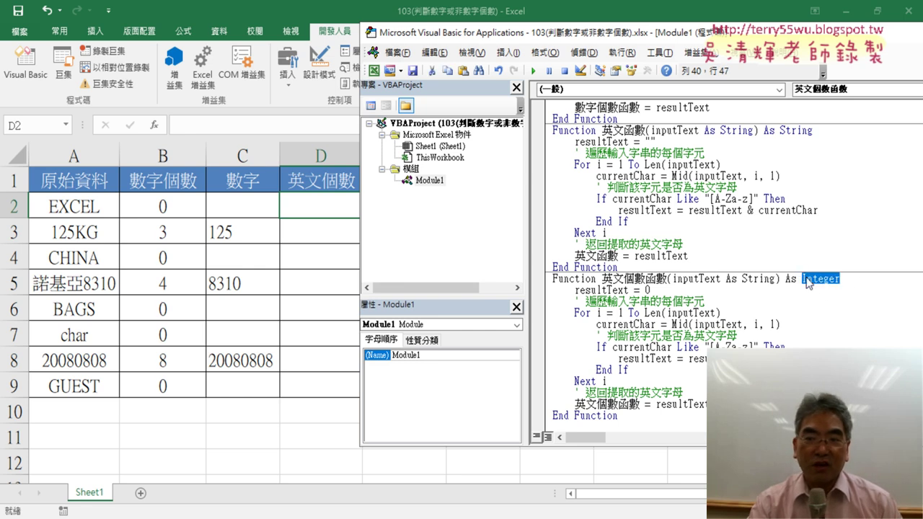
pyautogui.click(334, 209)
pyautogui.click(153, 129)
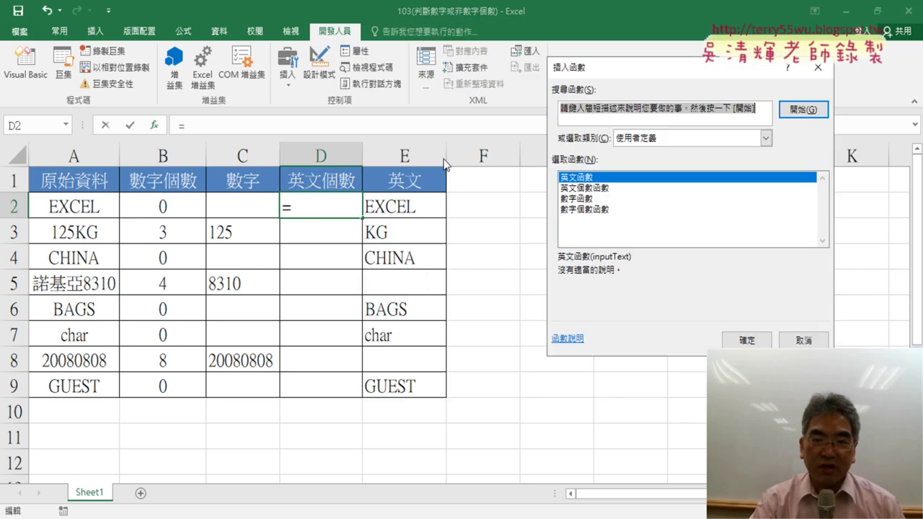
pyautogui.doubleClick(604, 192)
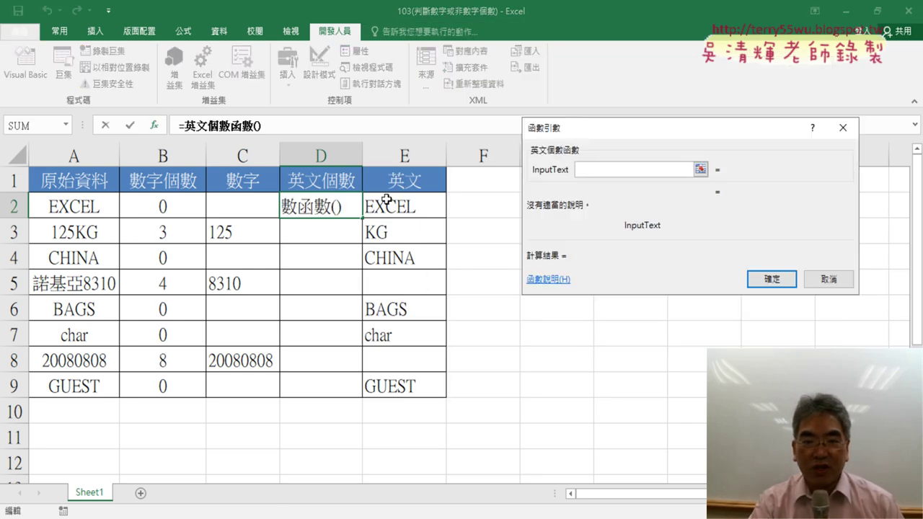
pyautogui.click(79, 203)
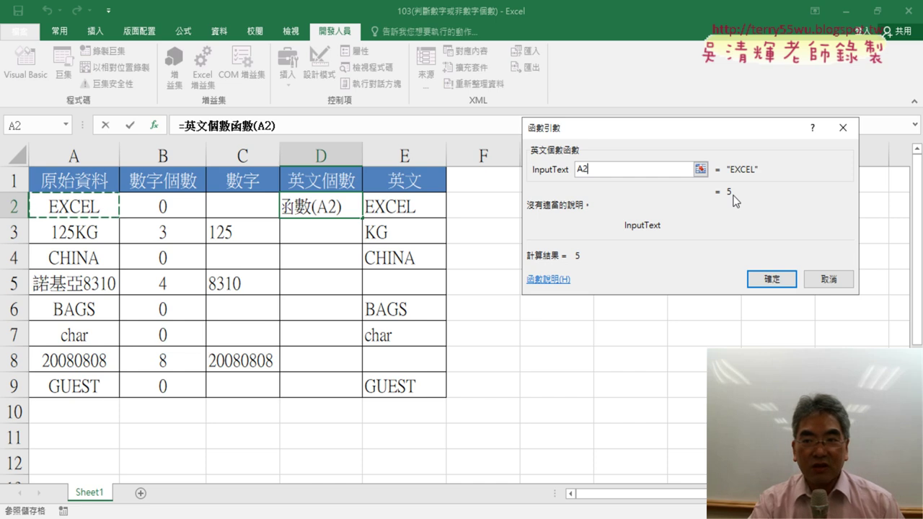
pyautogui.click(772, 279)
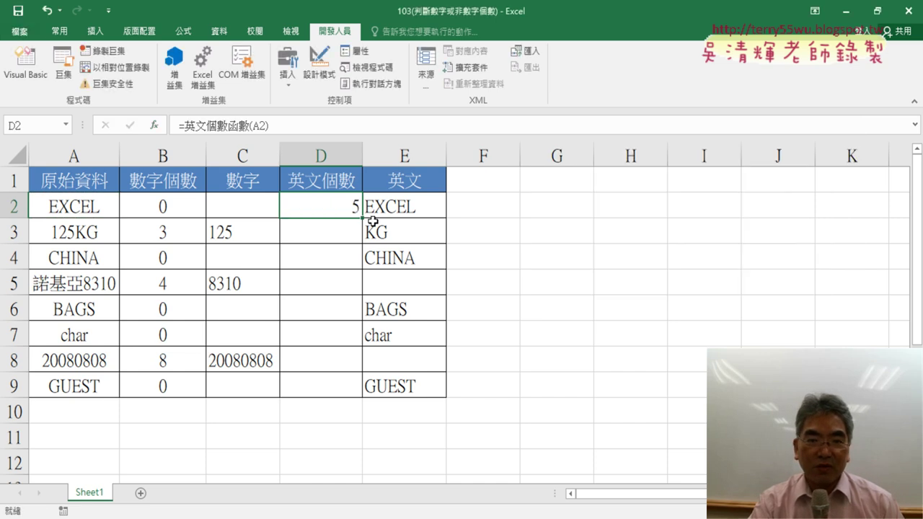
# Fill the D2 formula down to D9 and select D2:D9 (5, 2, 5, 0, 4, 4, 0, 5).
pyautogui.doubleClick(361, 219)
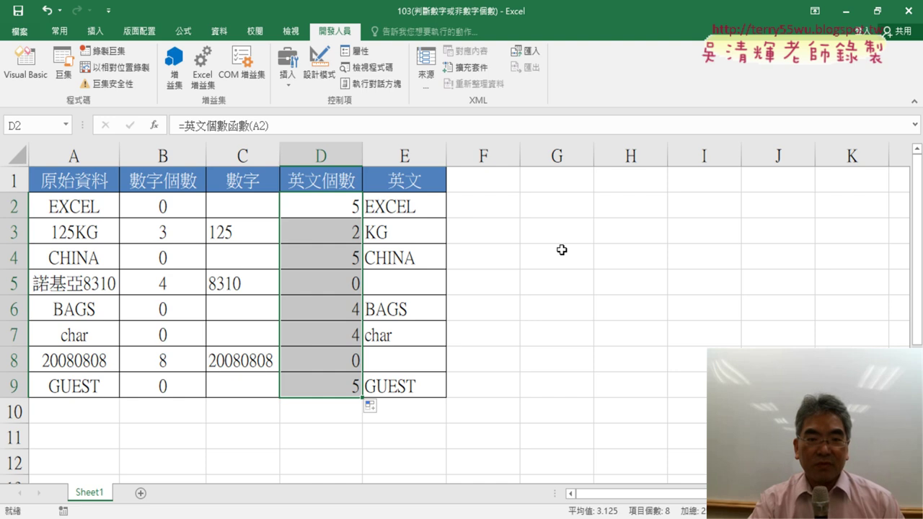
pyautogui.click(349, 208)
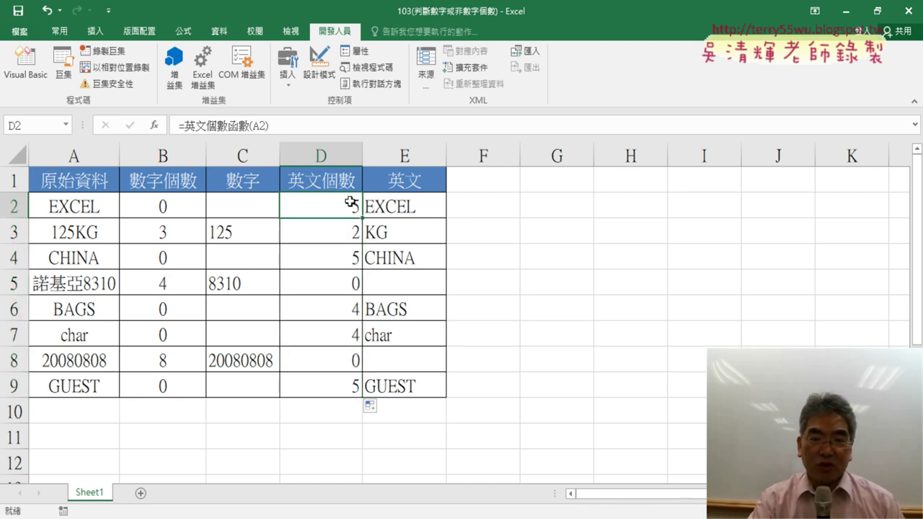
pyautogui.moveTo(336, 212); pyautogui.dragTo(342, 388)
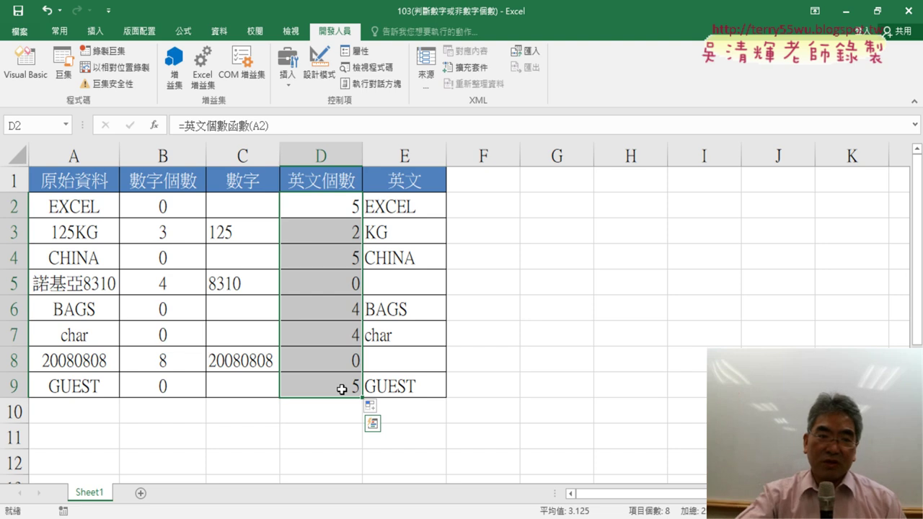
# Change 英文個數函數's return type from Integer to String, then re-enter D2 and reselect D2:D9.
pyautogui.click(27, 78)
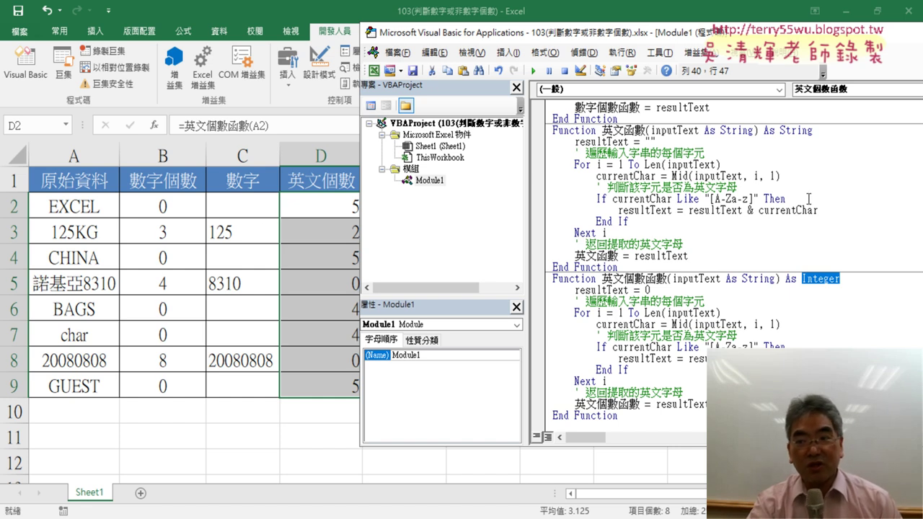
pyautogui.moveTo(813, 131); pyautogui.dragTo(777, 135)
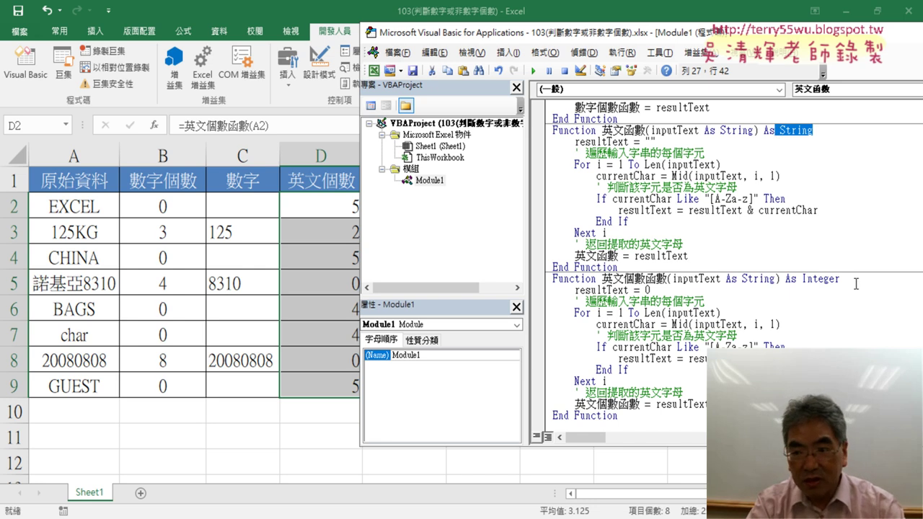
pyautogui.moveTo(840, 279); pyautogui.dragTo(802, 280)
pyautogui.hotkey('ctrl', 'v')
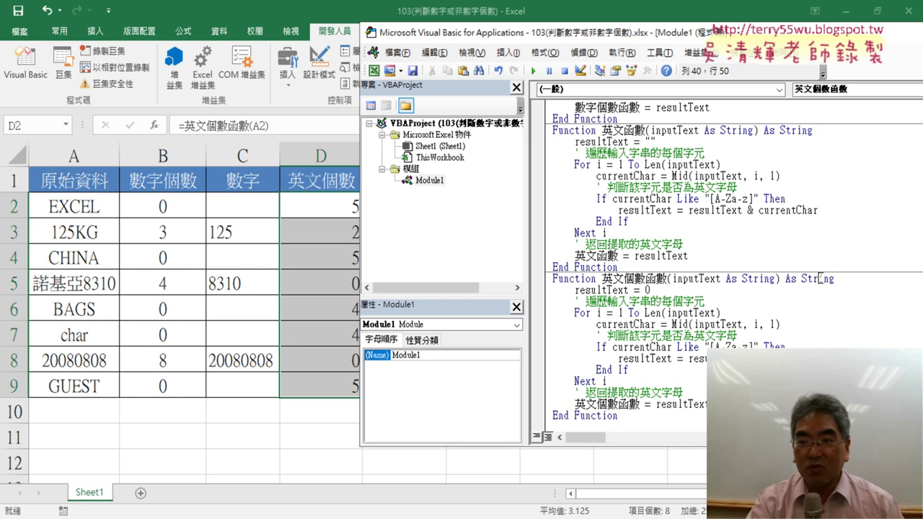
pyautogui.click(218, 126)
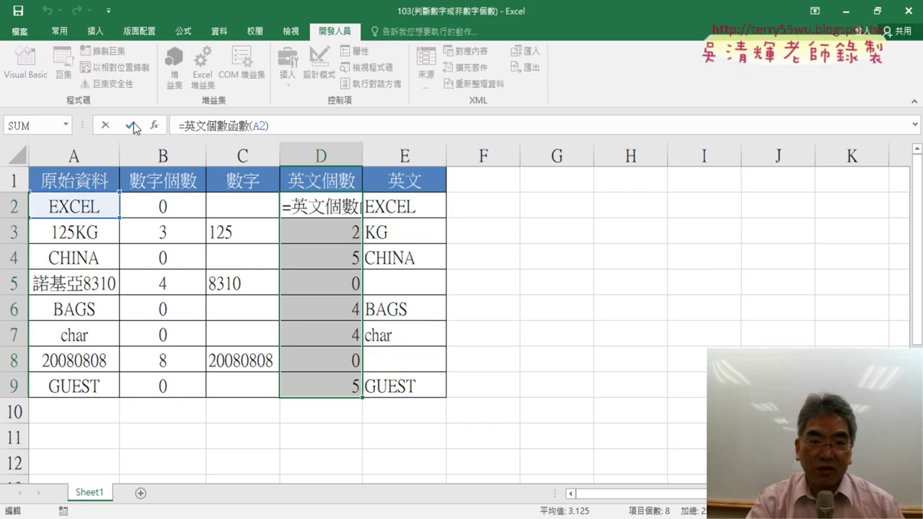
pyautogui.press('Return')
pyautogui.moveTo(321, 209); pyautogui.dragTo(305, 383)
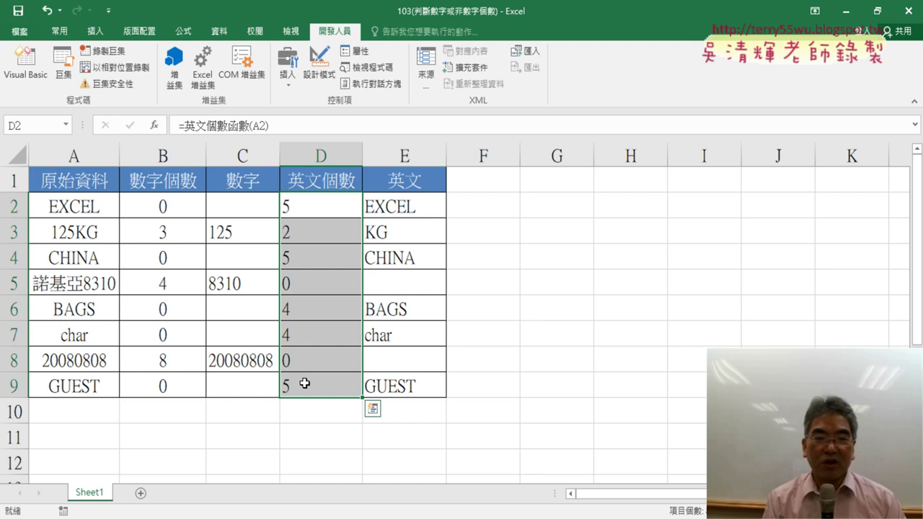
# Switch 英文個數函數's return type back to Integer and re-enter D2's formula to recalculate.
pyautogui.click(26, 63)
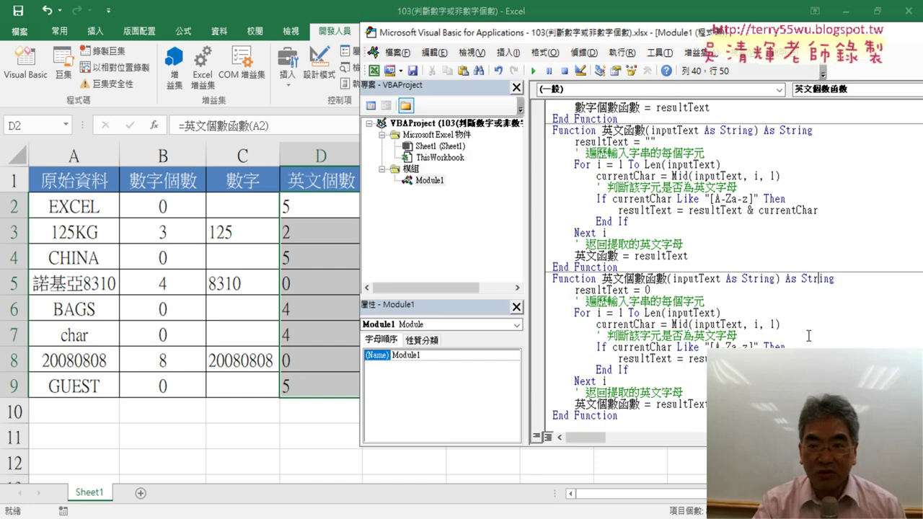
pyautogui.moveTo(835, 278); pyautogui.dragTo(797, 278)
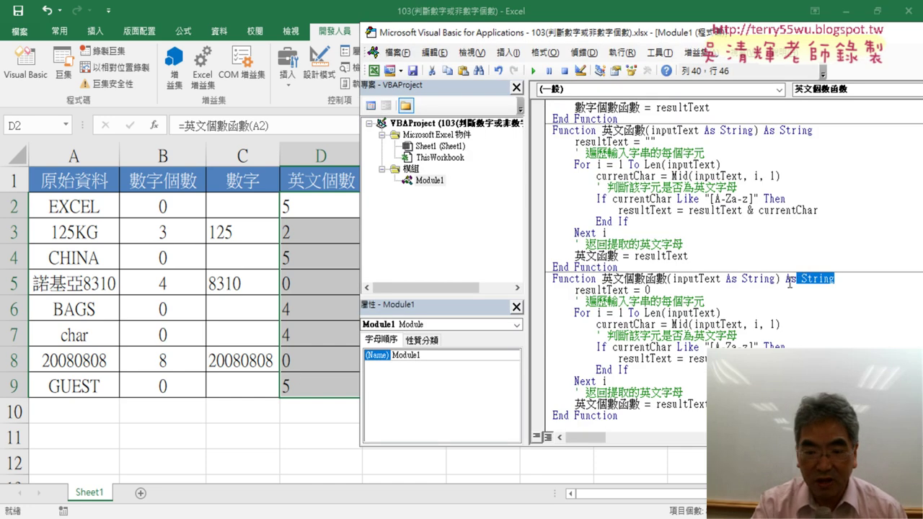
pyautogui.write('I')
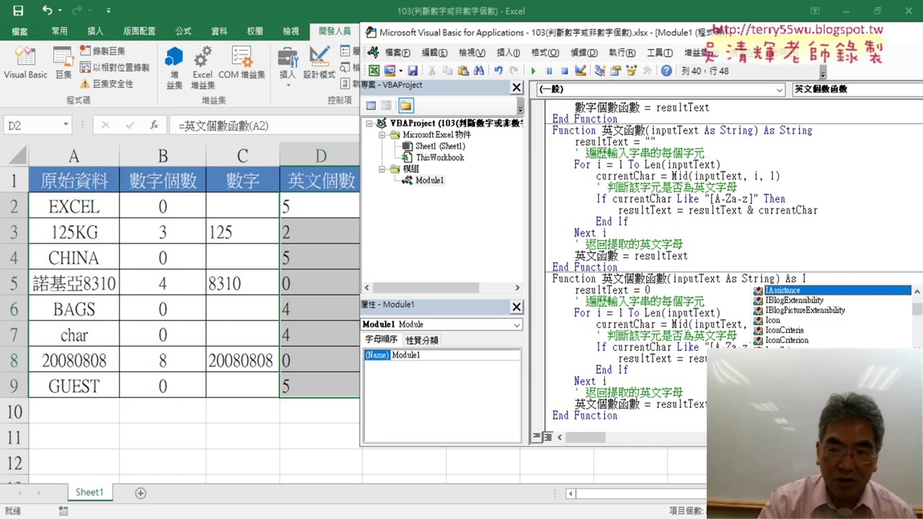
pyautogui.write('n')
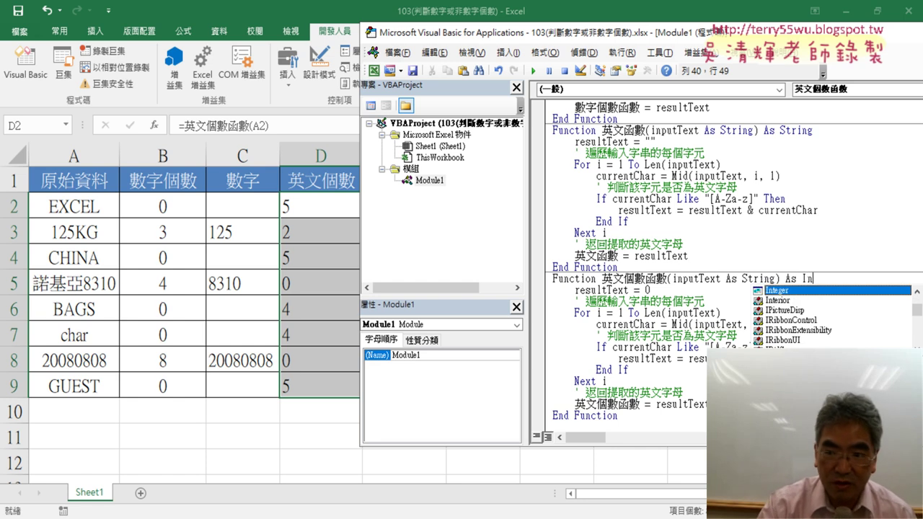
pyautogui.doubleClick(831, 290)
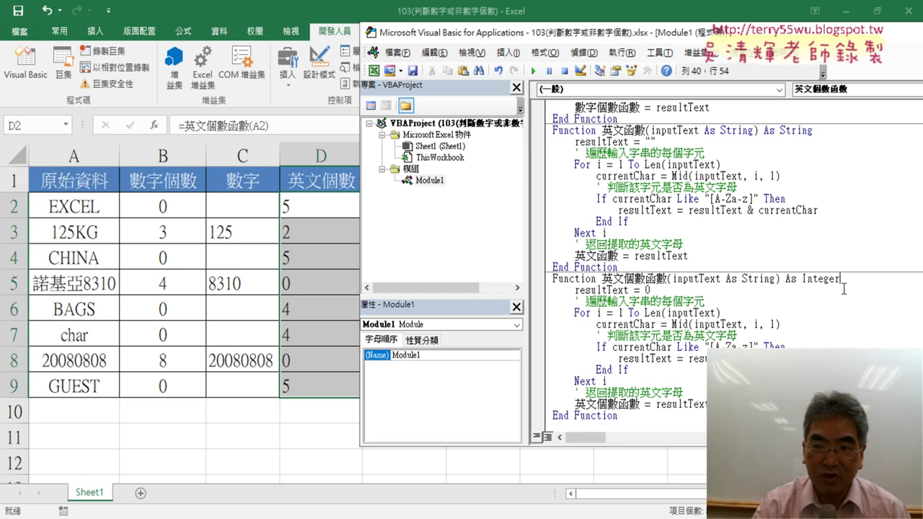
pyautogui.hotkey('alt', 'F11')
pyautogui.click(322, 206)
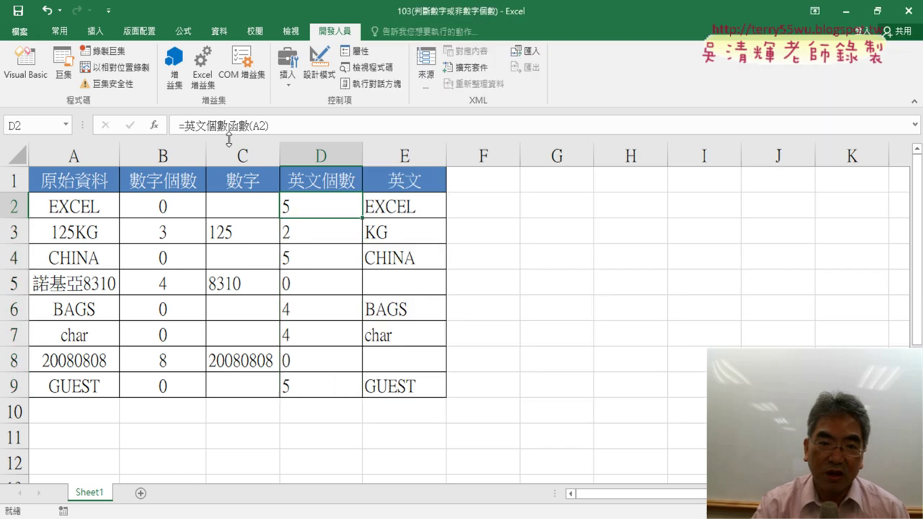
pyautogui.click(231, 127)
pyautogui.click(134, 127)
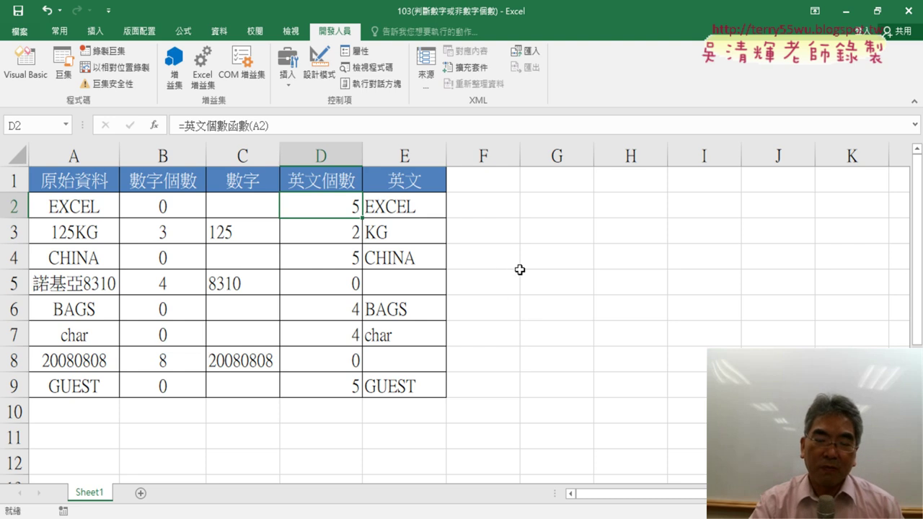
# Select the header cells B1:E1 and then the result cells B2:E9.
pyautogui.click(287, 86)
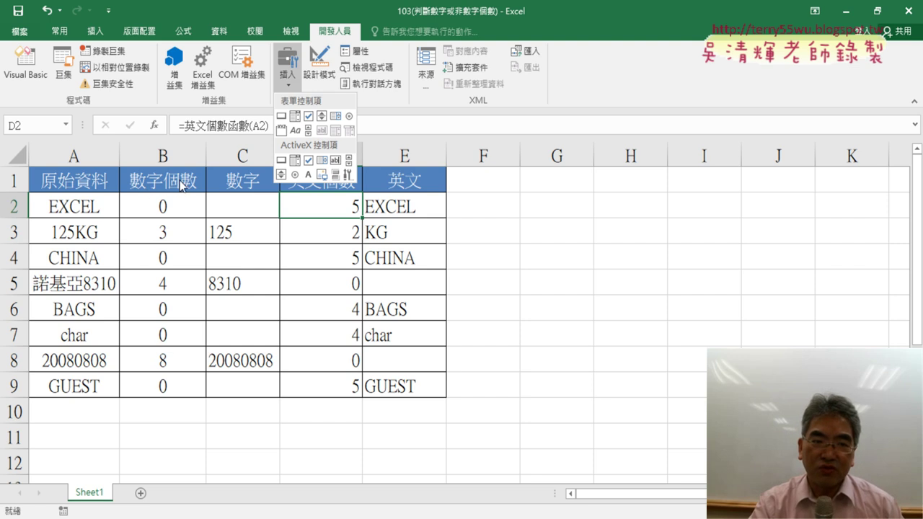
pyautogui.click(263, 188)
pyautogui.click(321, 180)
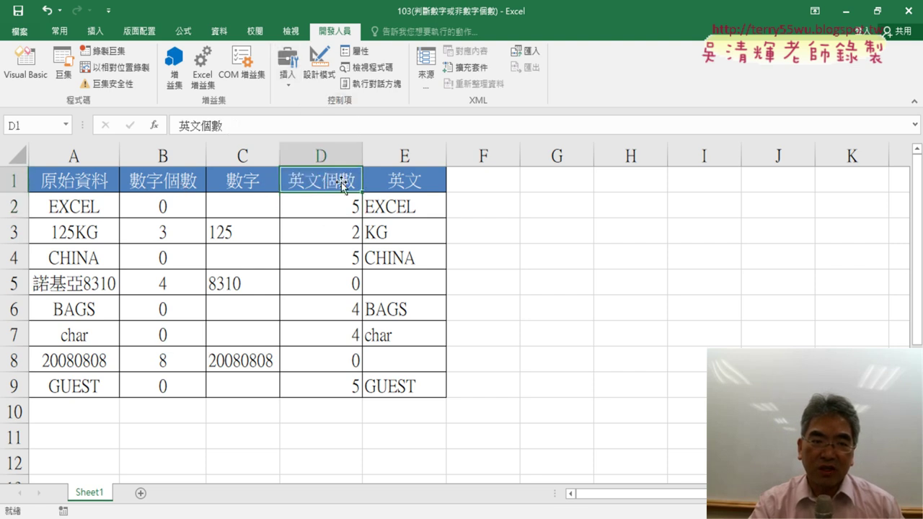
pyautogui.moveTo(404, 180); pyautogui.dragTo(157, 172)
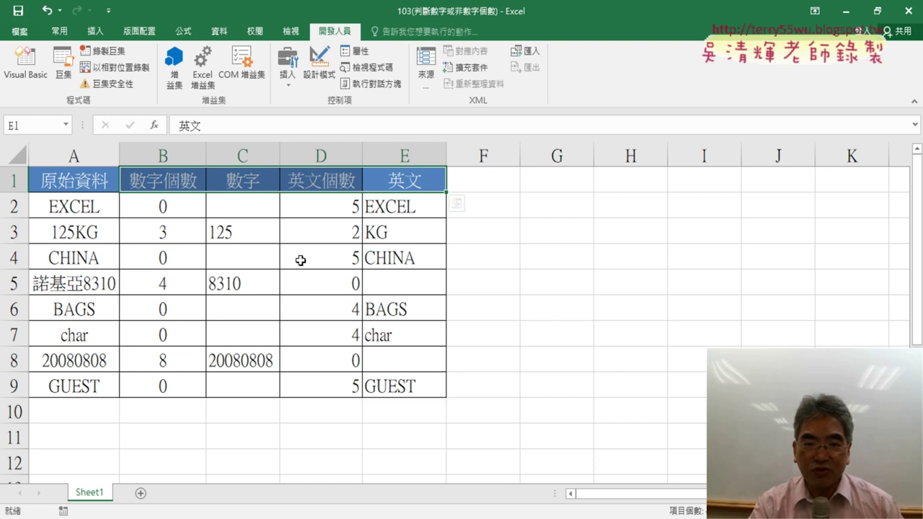
pyautogui.moveTo(163, 207); pyautogui.dragTo(409, 378)
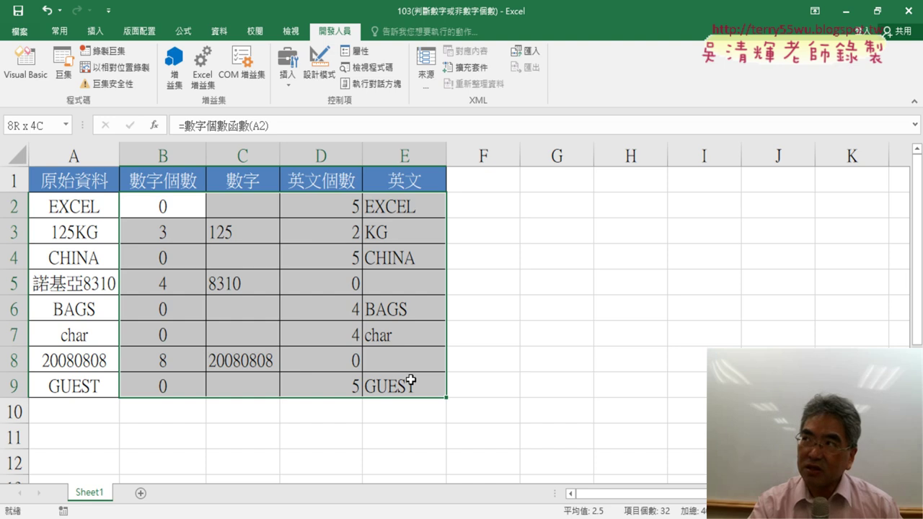
pyautogui.click(25, 63)
pyautogui.scroll(1, 691, 243)
pyautogui.scroll(3, 690, 244)
pyautogui.scroll(4, 681, 231)
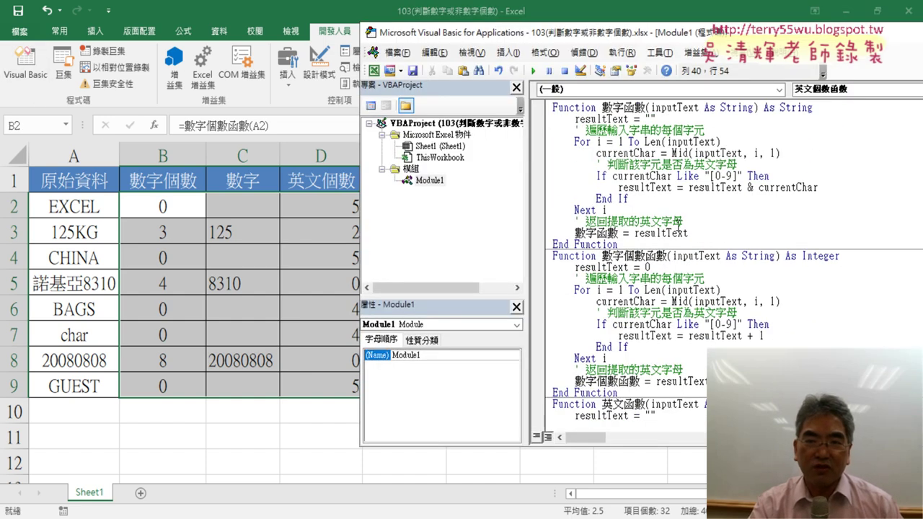
pyautogui.scroll(-5, 678, 227)
pyautogui.scroll(-2, 678, 227)
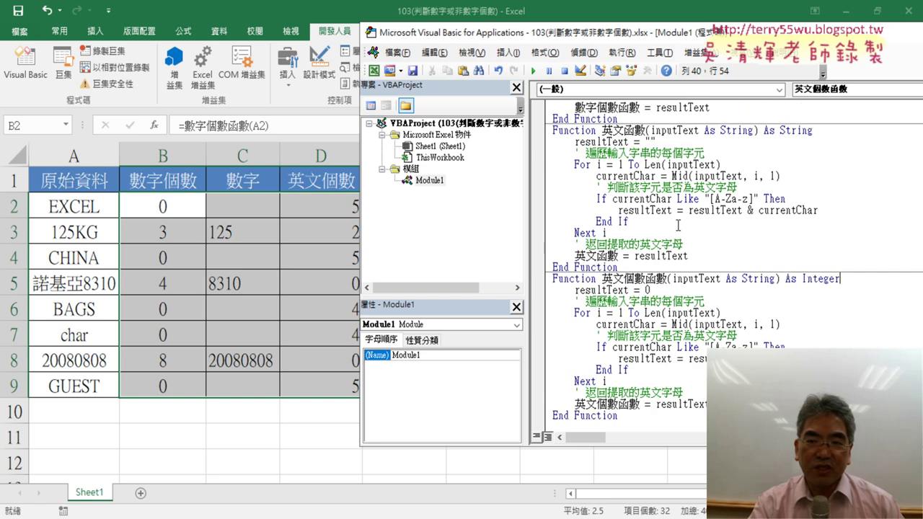
pyautogui.scroll(-1, 678, 225)
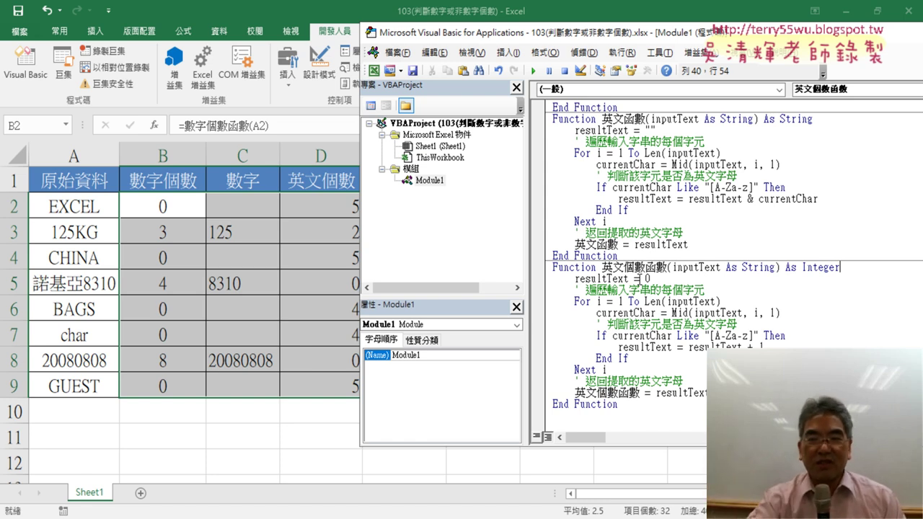
pyautogui.moveTo(619, 414); pyautogui.dragTo(527, 270)
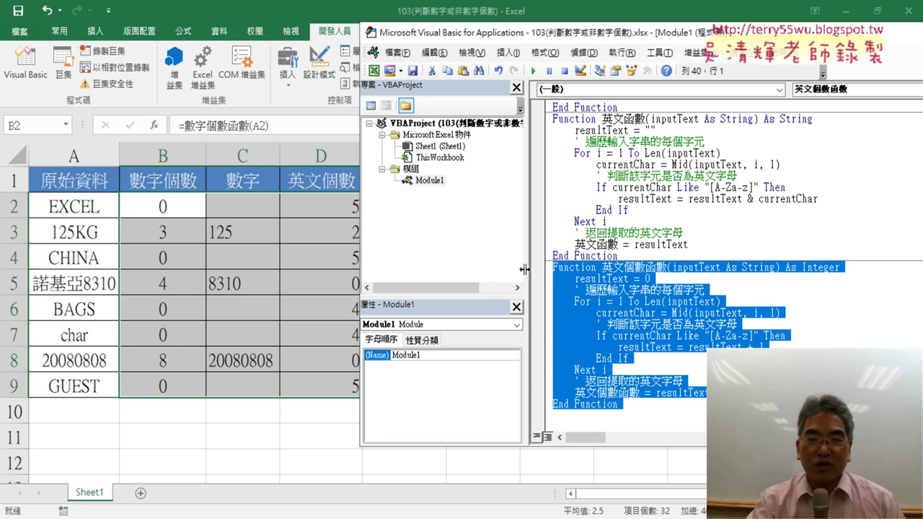
pyautogui.click(621, 418)
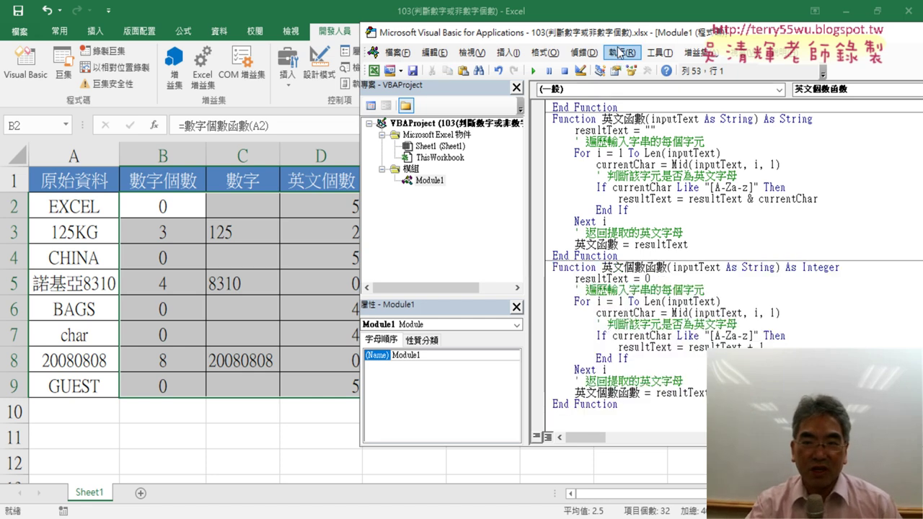
pyautogui.moveTo(620, 32)
pyautogui.mouseDown()
pyautogui.moveTo(727, 33)
pyautogui.moveTo(646, 24)
pyautogui.mouseUp()
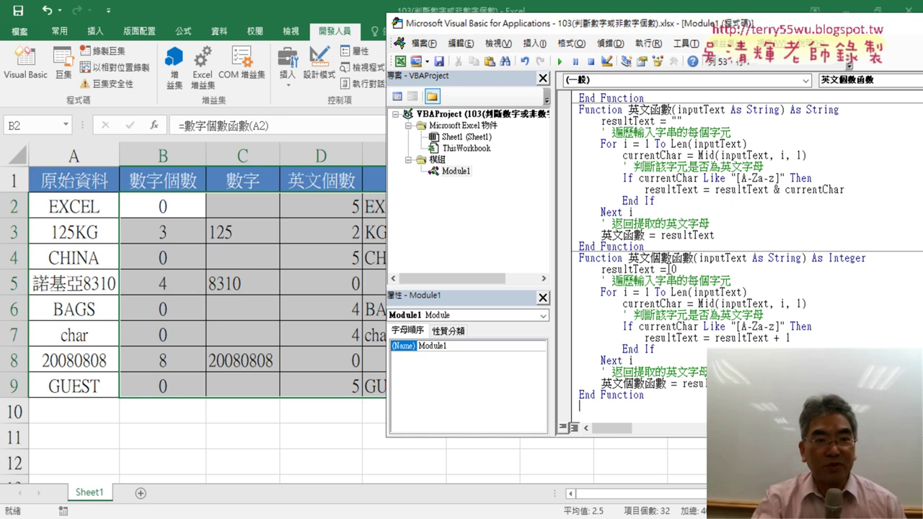
pyautogui.click(151, 217)
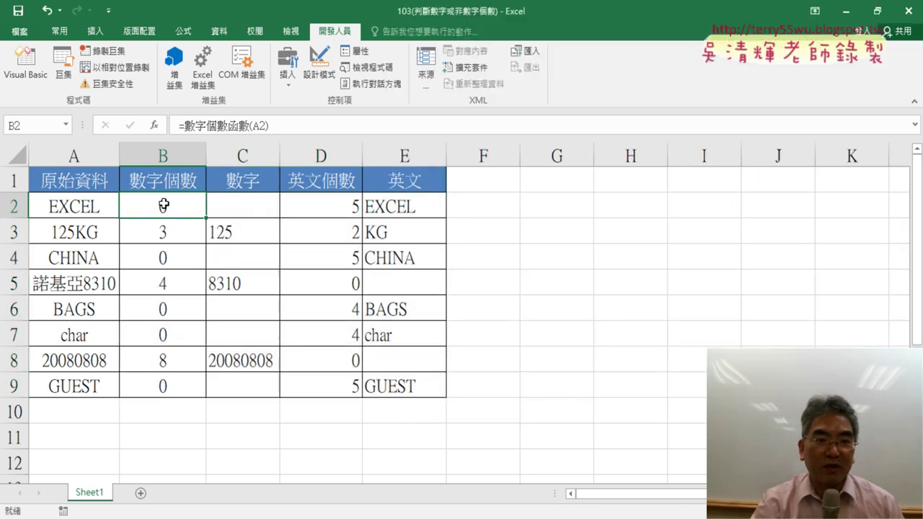
# Re-enter B2's formula, then start and cancel a function insertion in F2.
pyautogui.click(219, 126)
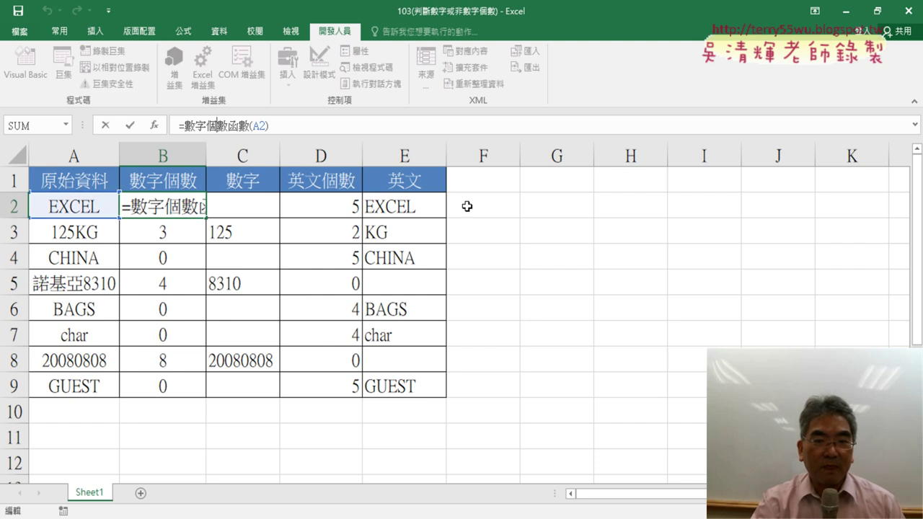
pyautogui.hotkey('ctrl', 'Return')
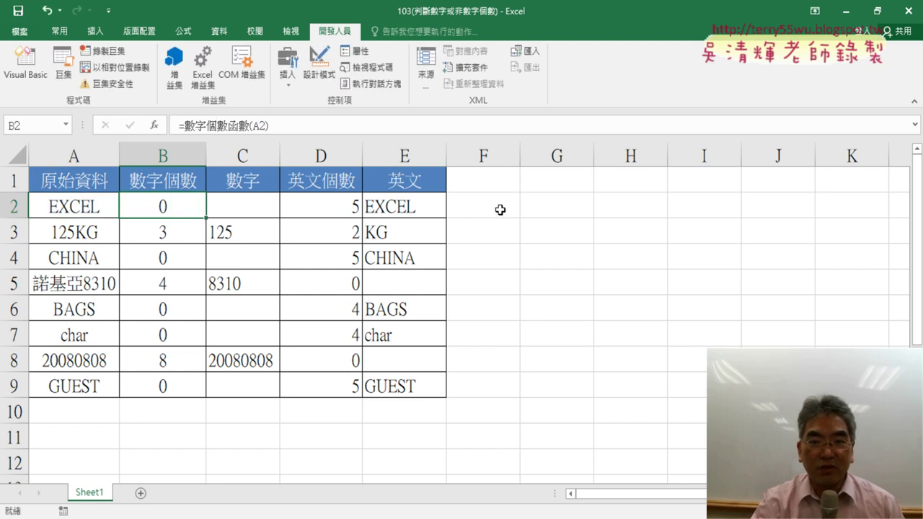
pyautogui.click(500, 210)
pyautogui.click(153, 125)
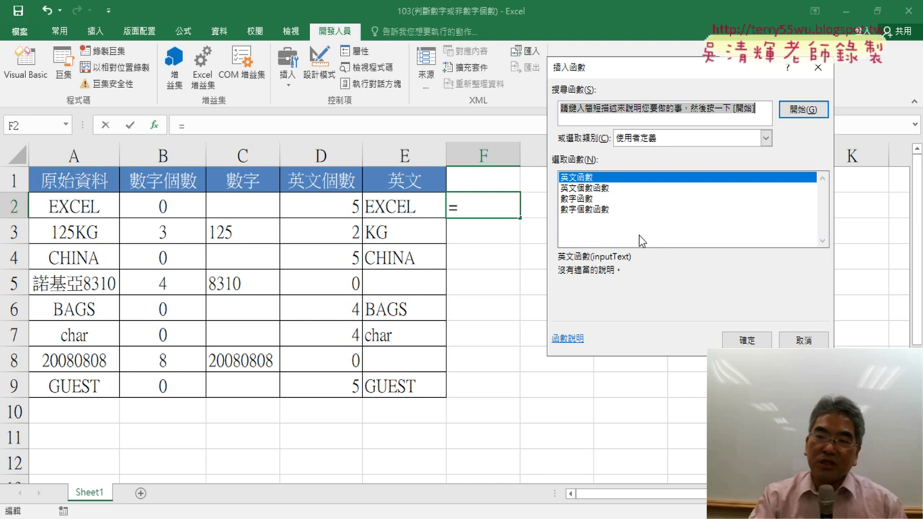
pyautogui.click(804, 340)
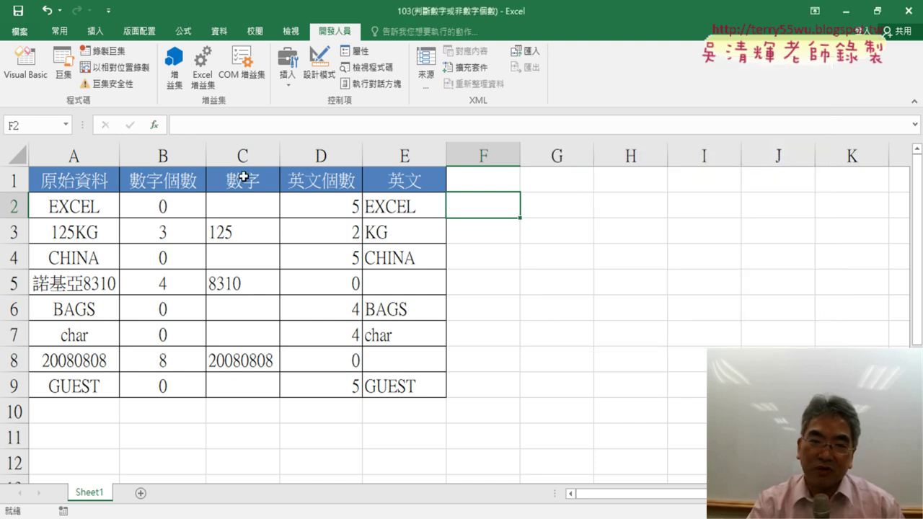
# Clear result cells B2:E9, select header B1, and open the VBA editor.
pyautogui.moveTo(166, 208); pyautogui.dragTo(422, 382)
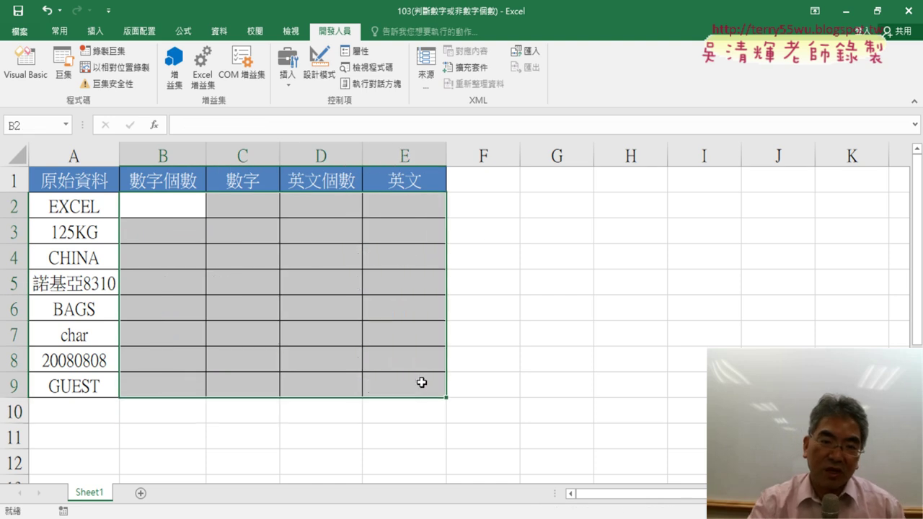
pyautogui.click(171, 183)
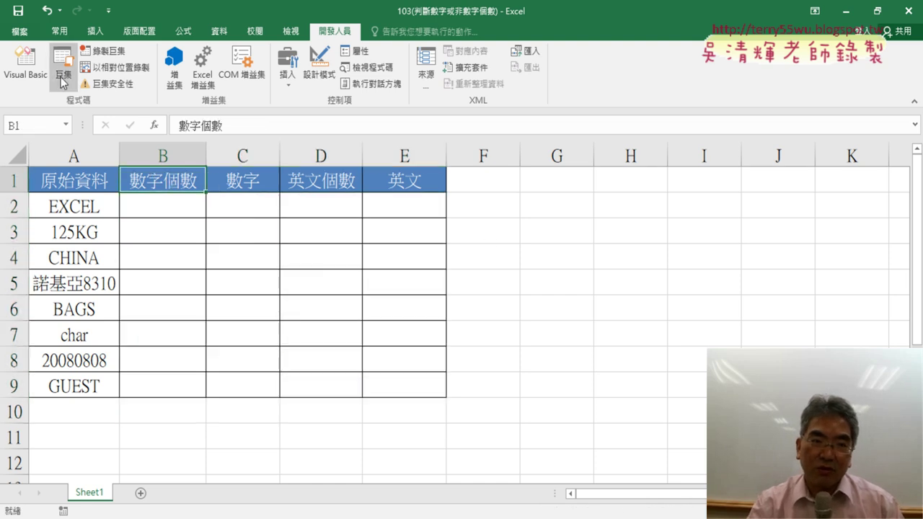
pyautogui.click(25, 65)
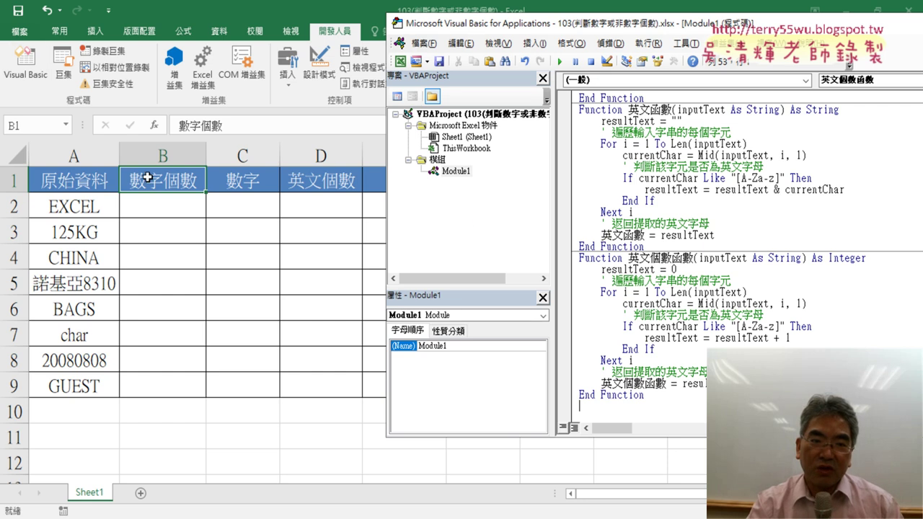
# Copy the header text 數字個數 from B1 and declare Sub 數字個數() in Module1.
pyautogui.doubleClick(229, 130)
pyautogui.rightClick(195, 127)
pyautogui.click(238, 153)
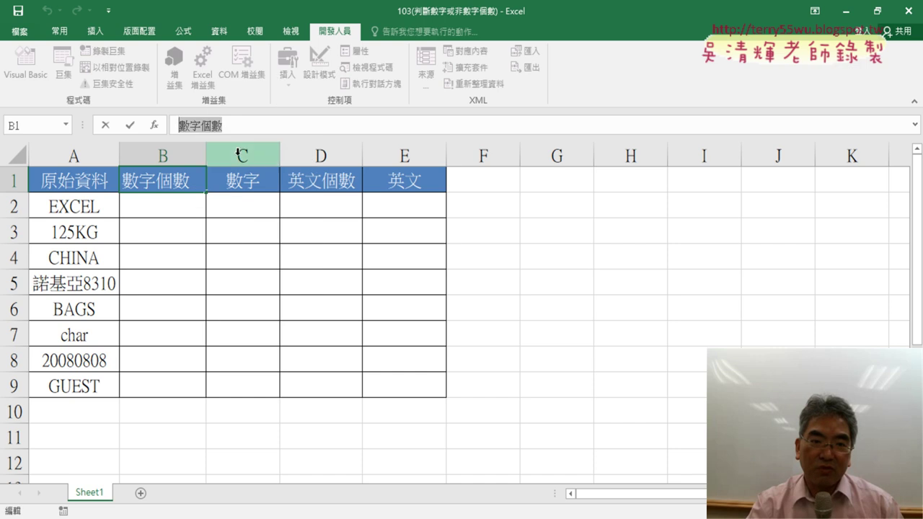
pyautogui.click(105, 125)
pyautogui.click(26, 65)
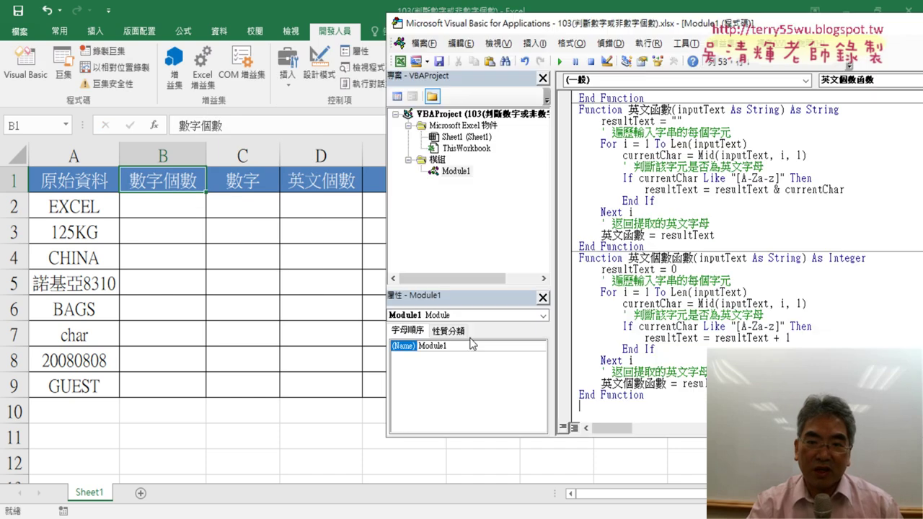
pyautogui.write('s')
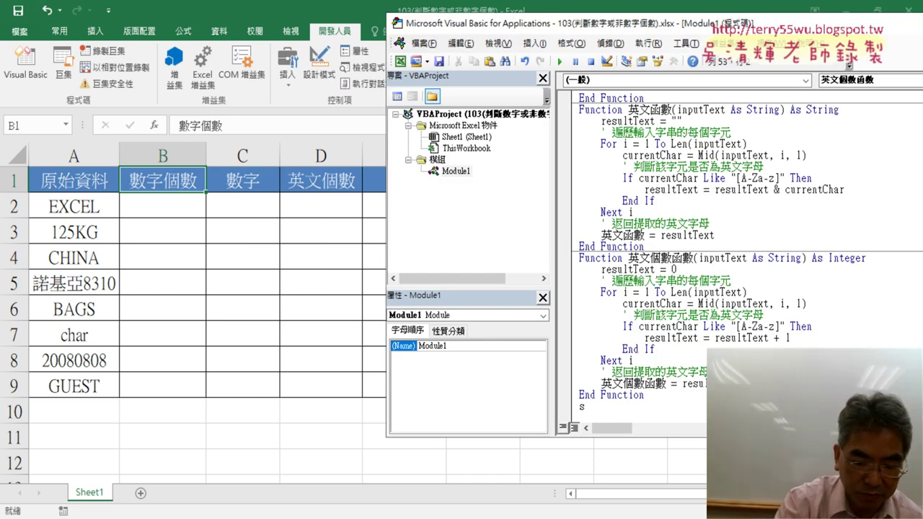
pyautogui.write('ub')
pyautogui.hotkey('ctrl', 'v')
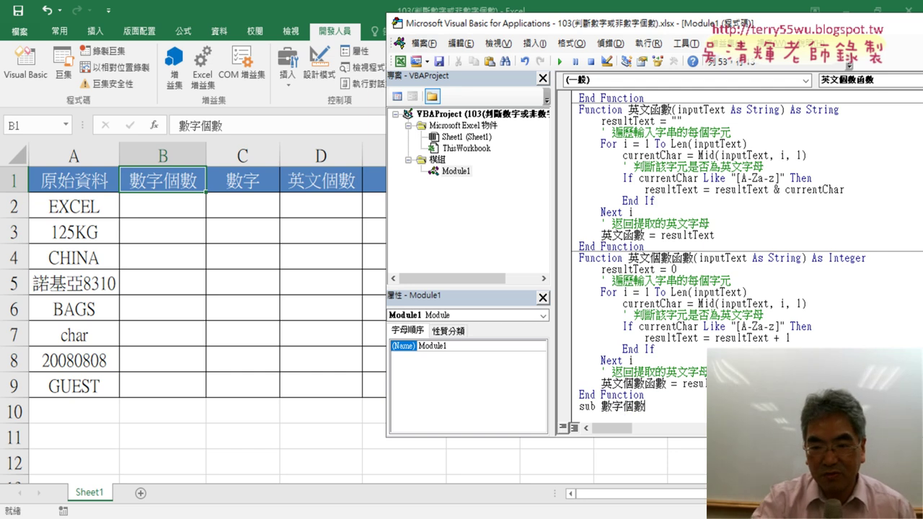
pyautogui.press('Return')
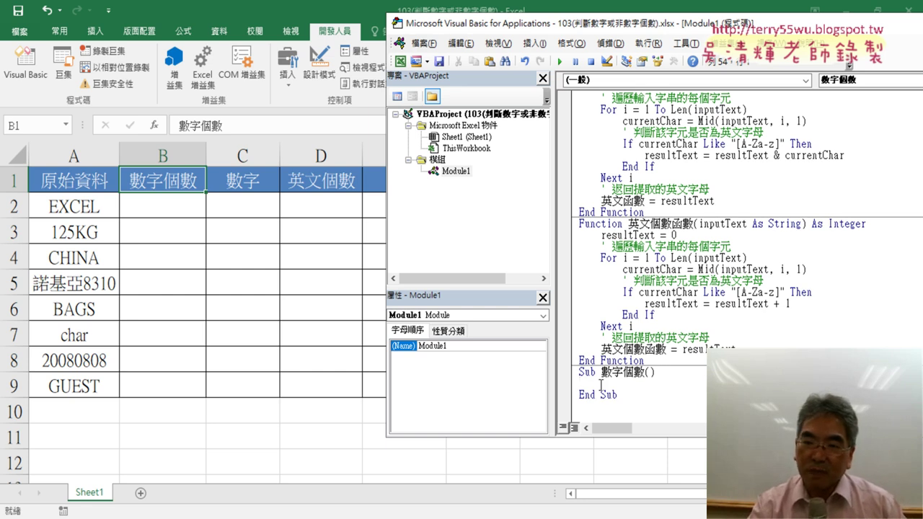
# Add an empty For i = 2 To 9 … Next loop inside Sub 數字個數.
pyautogui.scroll(3, 601, 386)
pyautogui.scroll(3, 613, 289)
pyautogui.scroll(3, 629, 160)
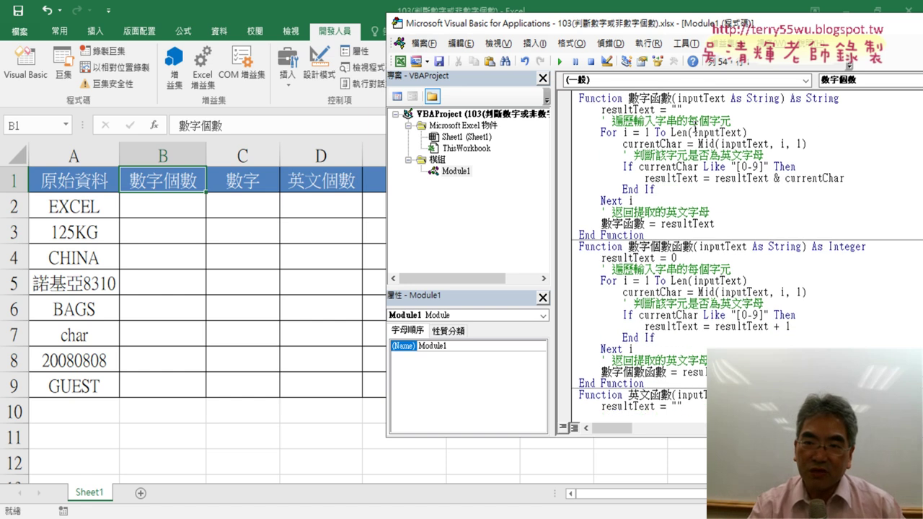
pyautogui.scroll(-2, 650, 258)
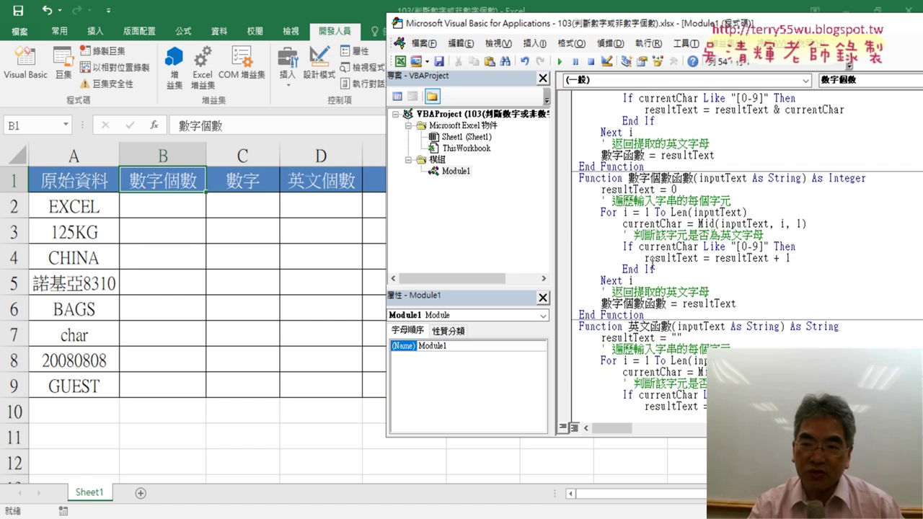
pyautogui.scroll(-1, 649, 212)
pyautogui.scroll(-5, 651, 212)
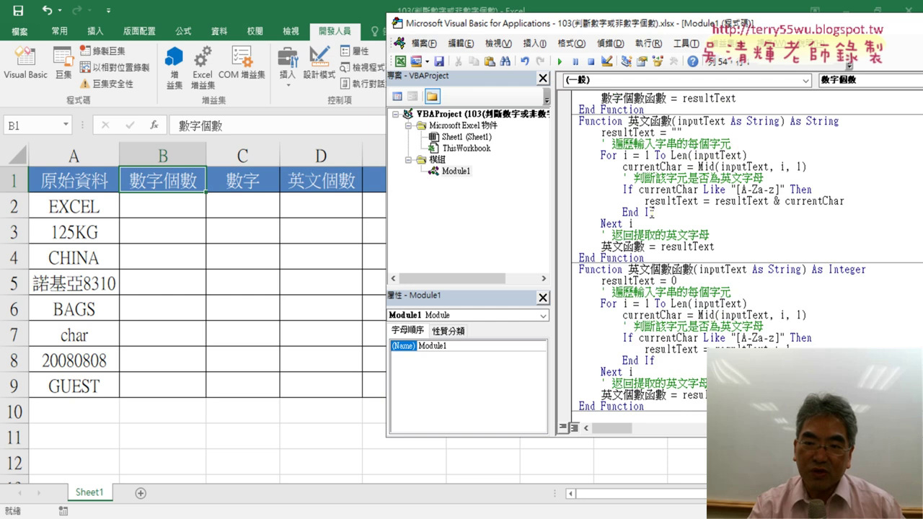
pyautogui.scroll(-1, 651, 212)
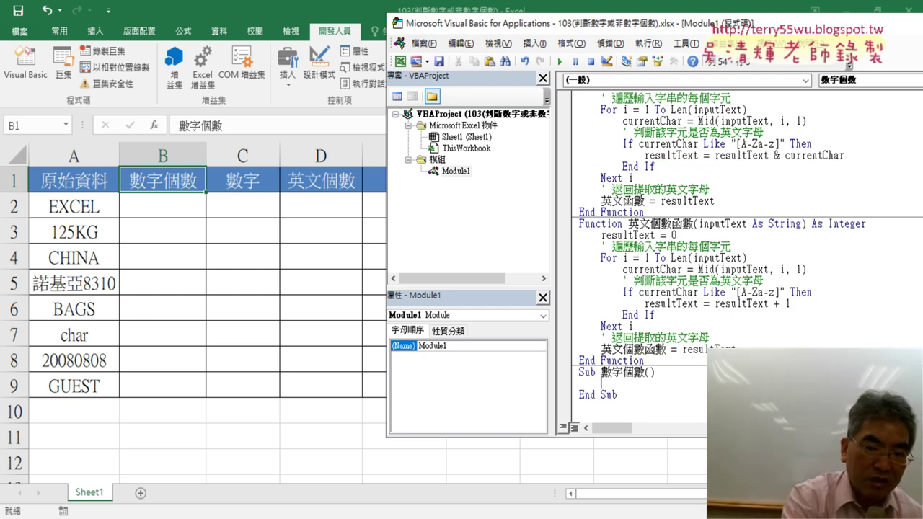
pyautogui.press('Tab')
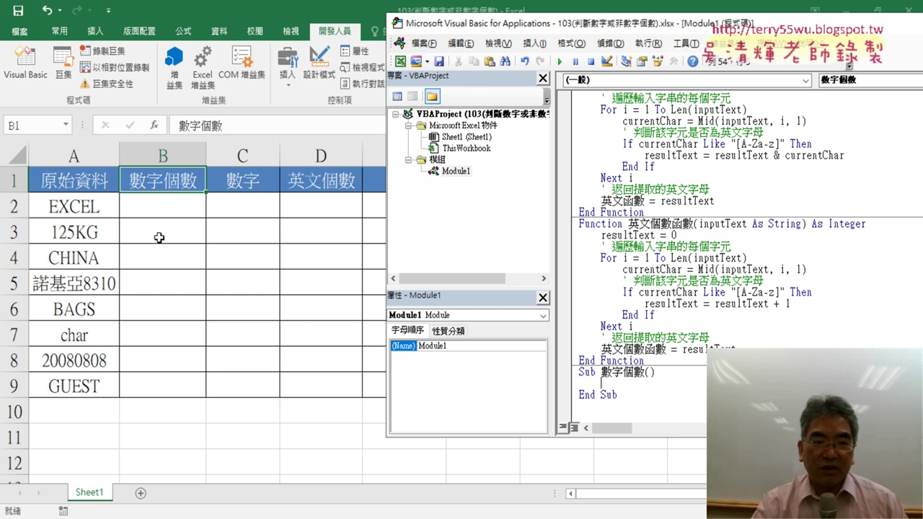
pyautogui.write('f')
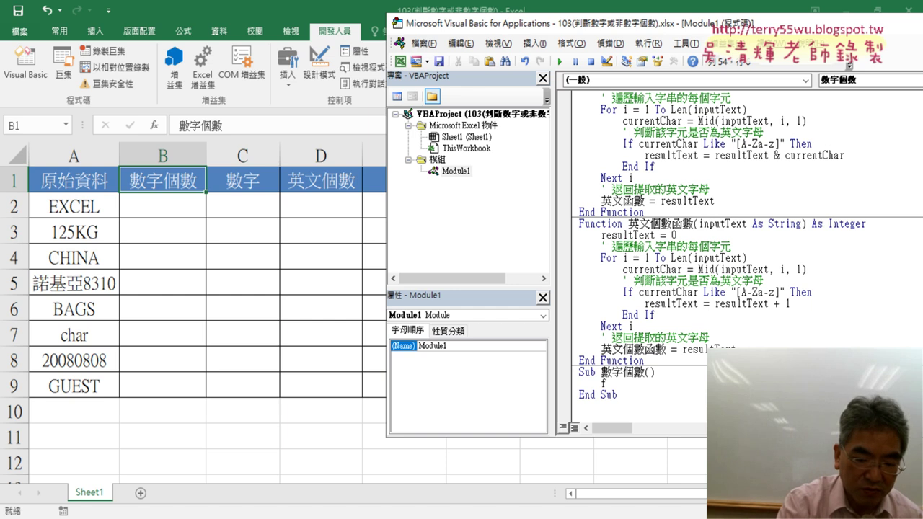
pyautogui.write('or i')
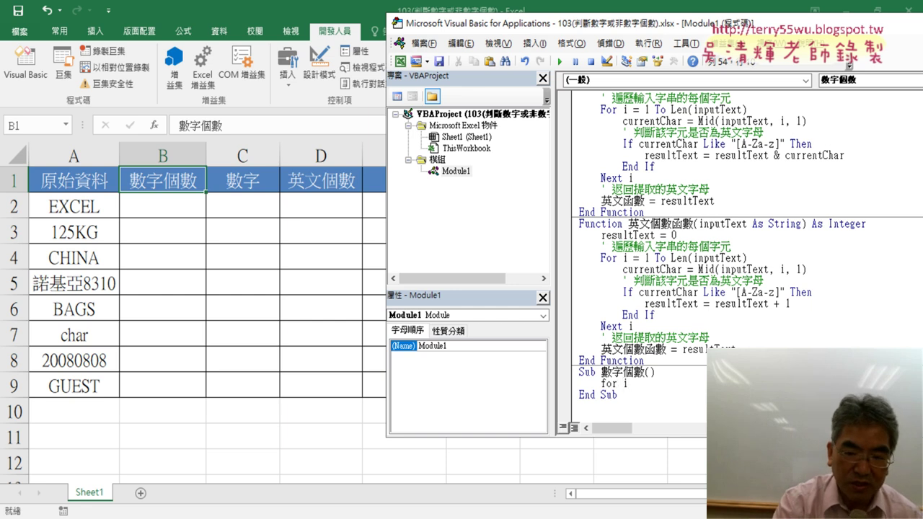
pyautogui.write('=2')
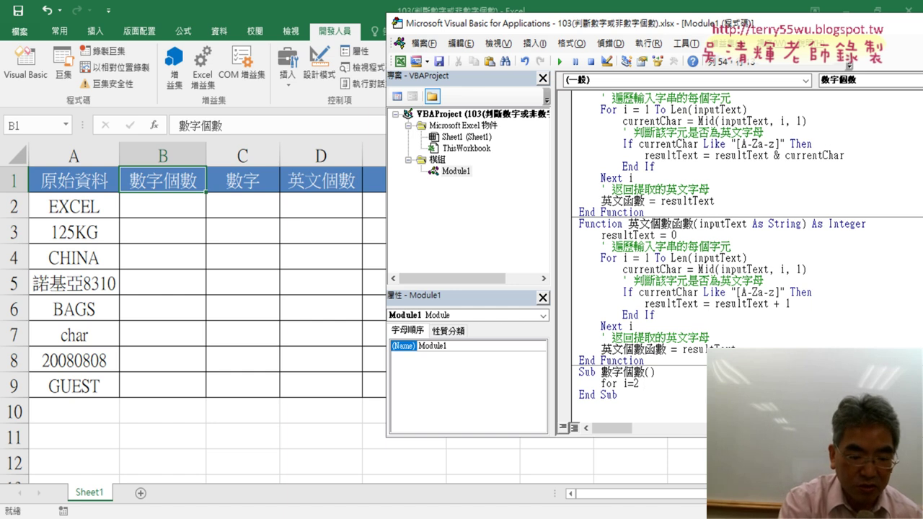
pyautogui.write('o 9')
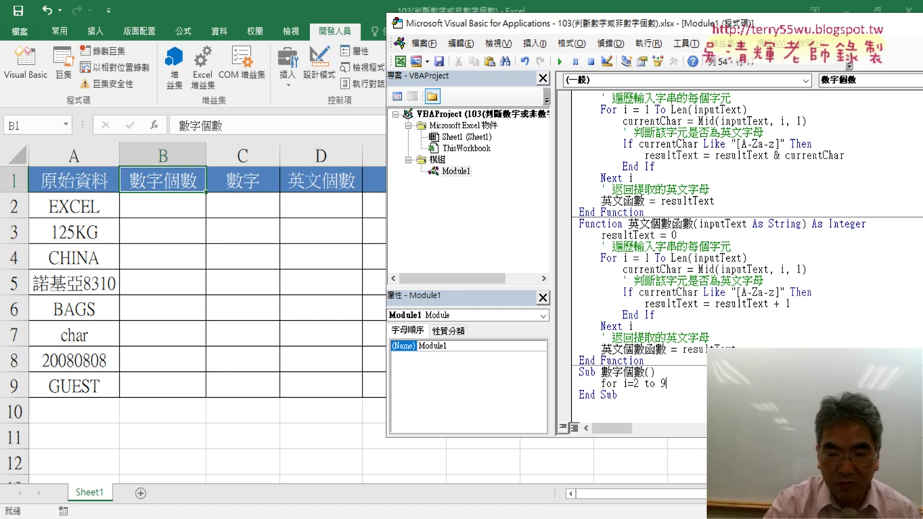
pyautogui.press('Return')
pyautogui.press('Return')
pyautogui.write('n')
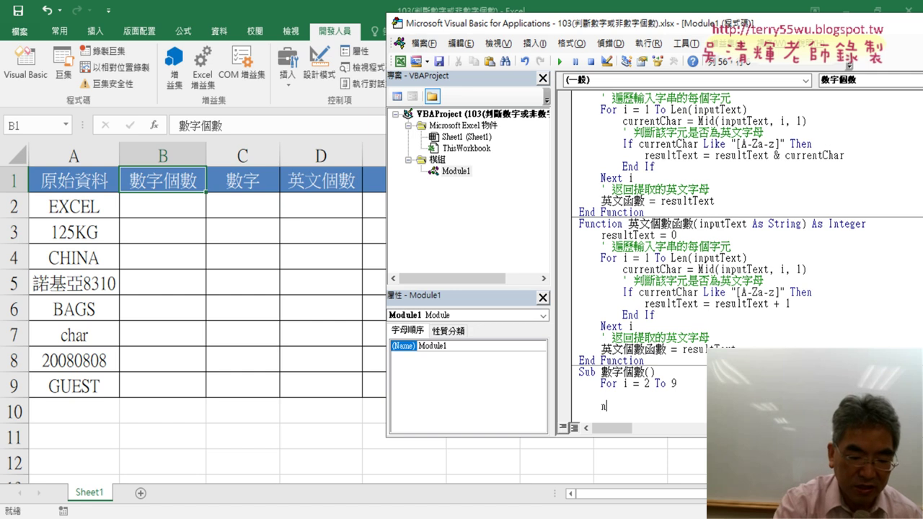
pyautogui.write('ext')
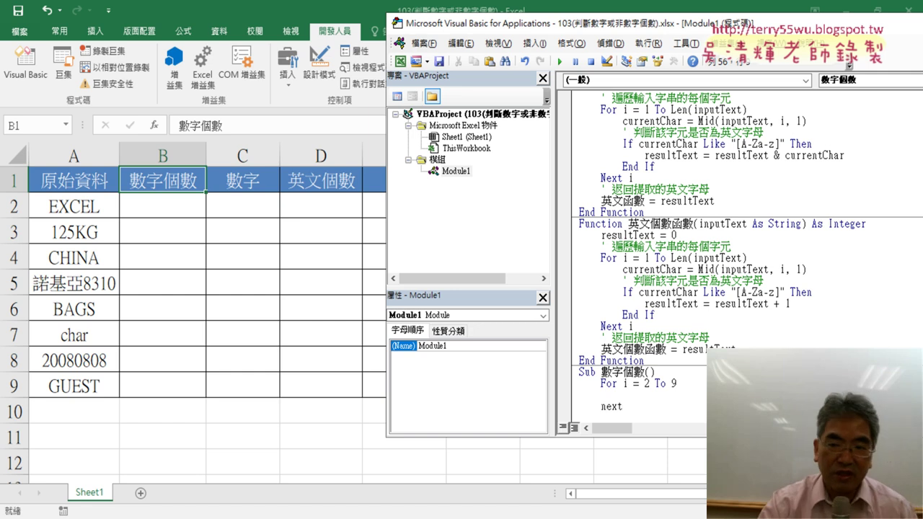
pyautogui.click(684, 349)
pyautogui.click(643, 396)
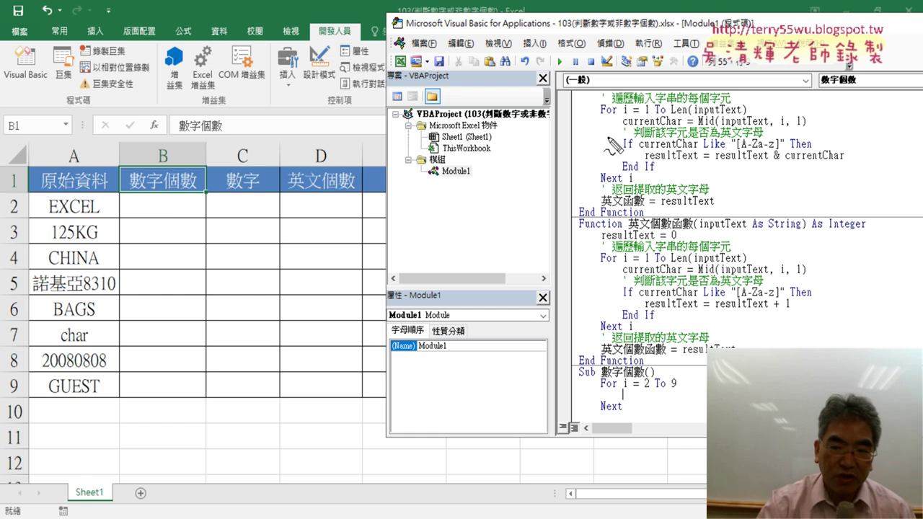
# On the blank loop line, start the statement cells(i,"B") targeting column B of row i.
pyautogui.moveTo(122, 199); pyautogui.dragTo(124, 395)
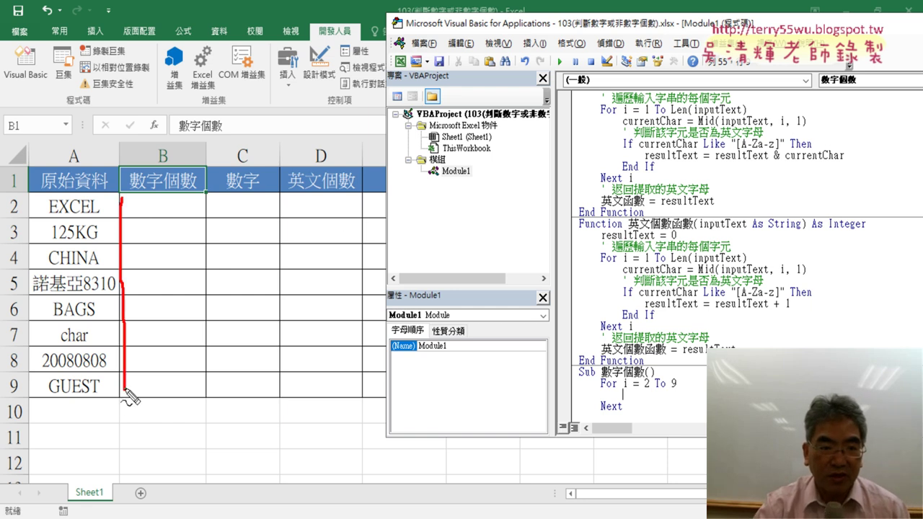
pyautogui.moveTo(132, 198)
pyautogui.mouseDown()
pyautogui.moveTo(193, 199)
pyautogui.moveTo(124, 395)
pyautogui.mouseUp()
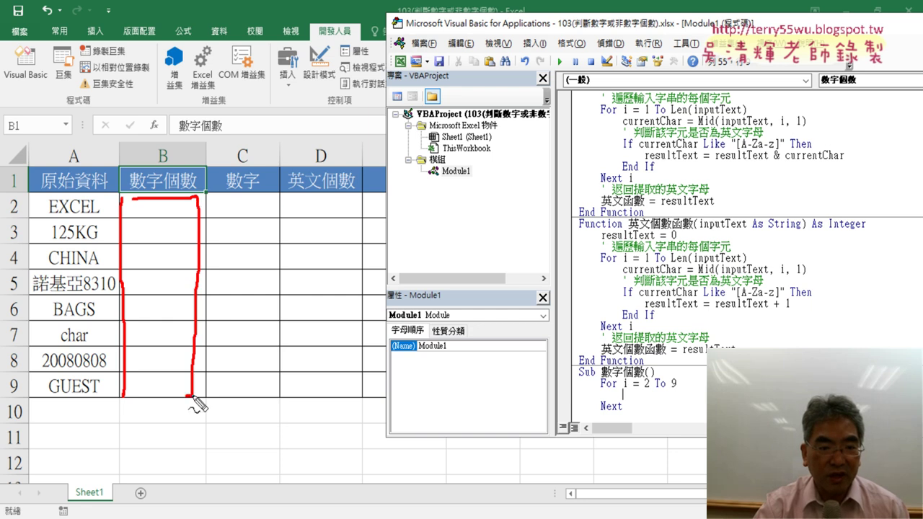
pyautogui.moveTo(19, 212); pyautogui.dragTo(3, 214)
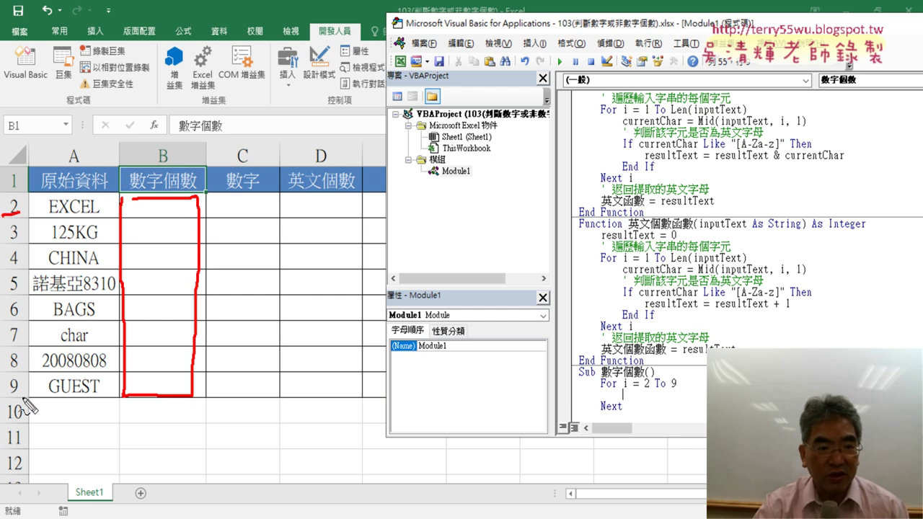
pyautogui.moveTo(24, 396); pyautogui.dragTo(3, 396)
pyautogui.moveTo(174, 136); pyautogui.dragTo(167, 137)
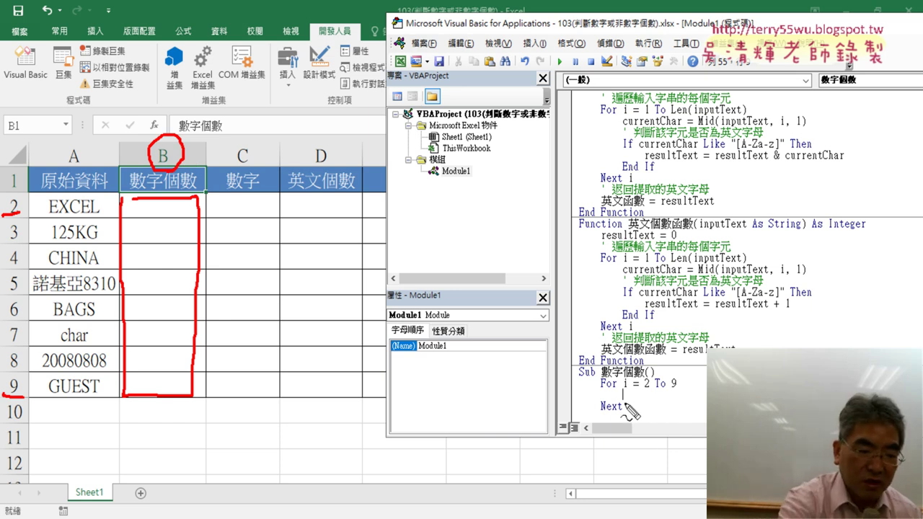
pyautogui.press('Escape')
pyautogui.write('ce')
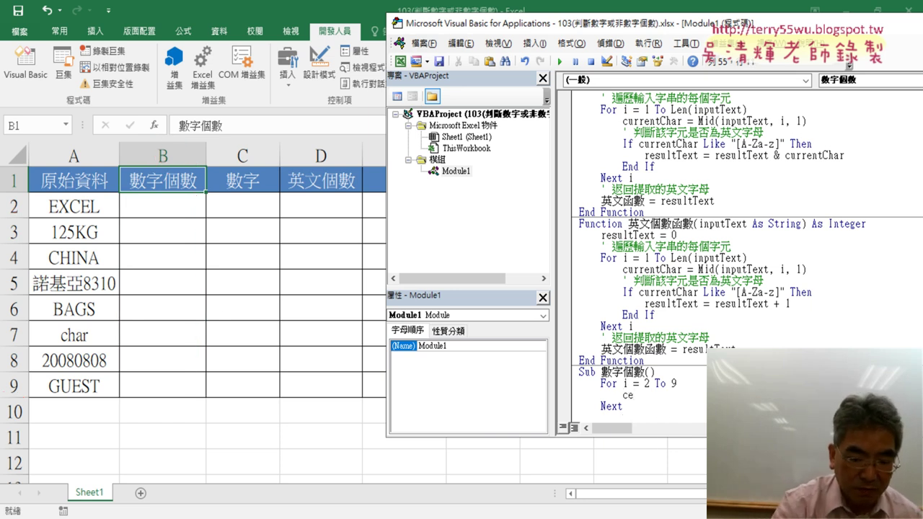
pyautogui.write('lls(')
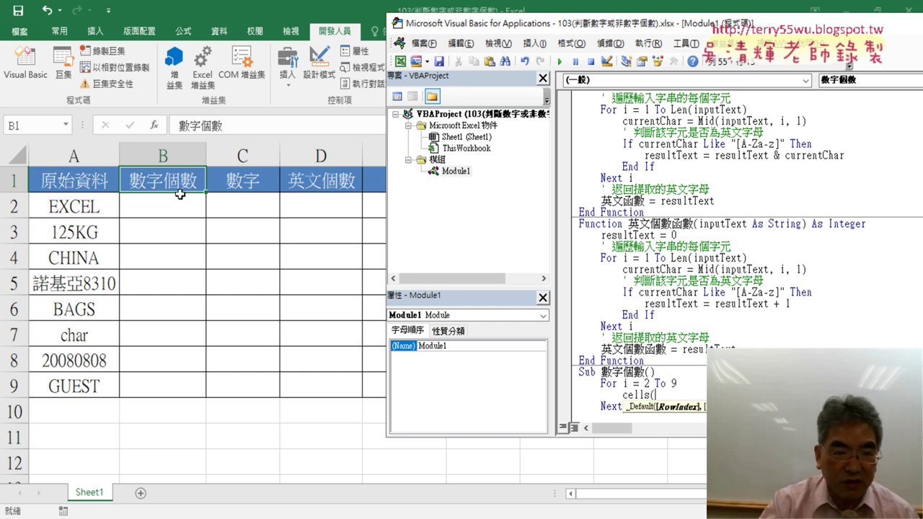
pyautogui.write('i')
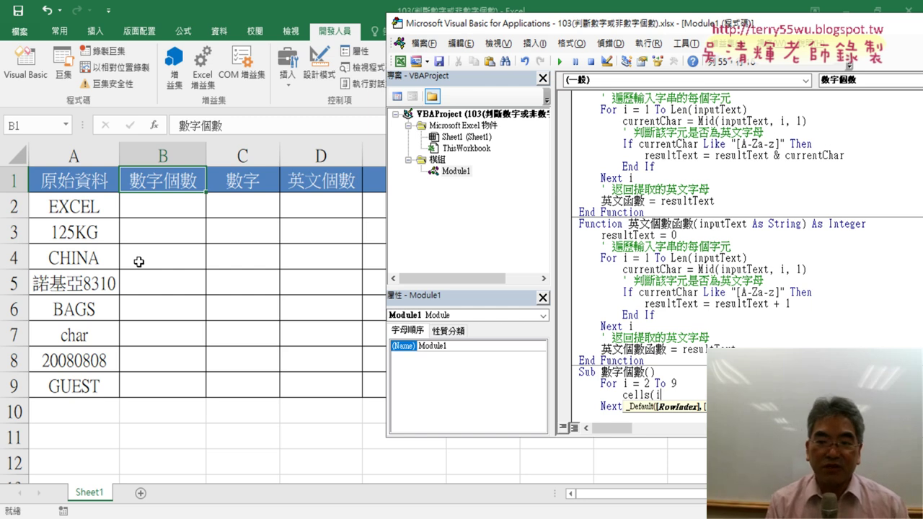
pyautogui.write(',"')
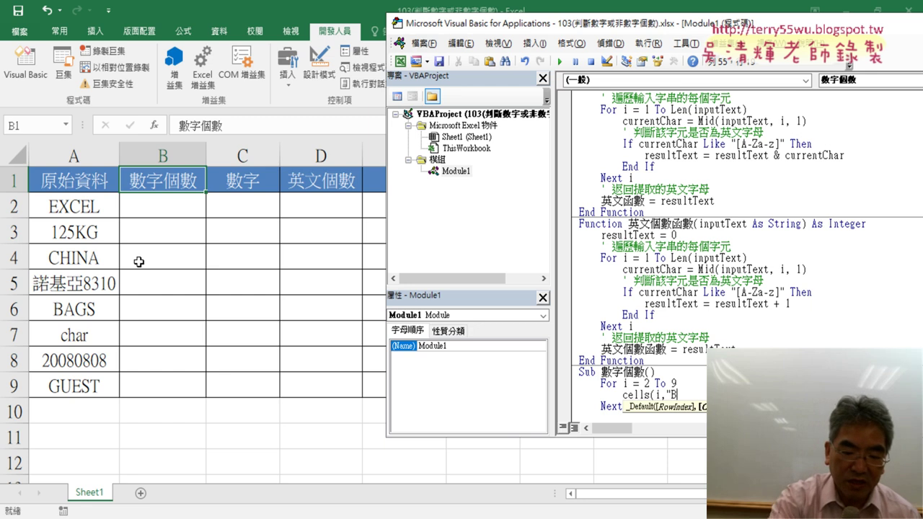
pyautogui.write('B")=')
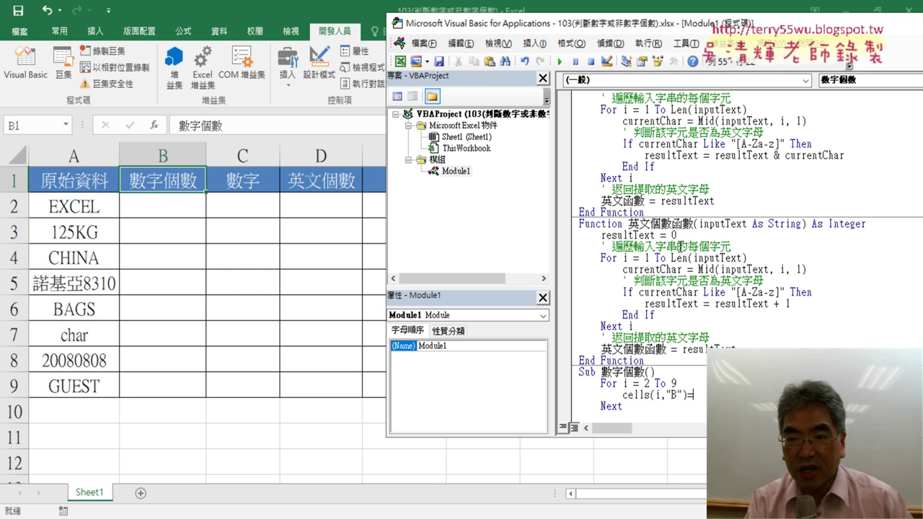
# Try running the unfinished macro and dismiss the compile error.
pyautogui.scroll(6, 680, 246)
pyautogui.scroll(3, 680, 246)
pyautogui.scroll(1, 641, 139)
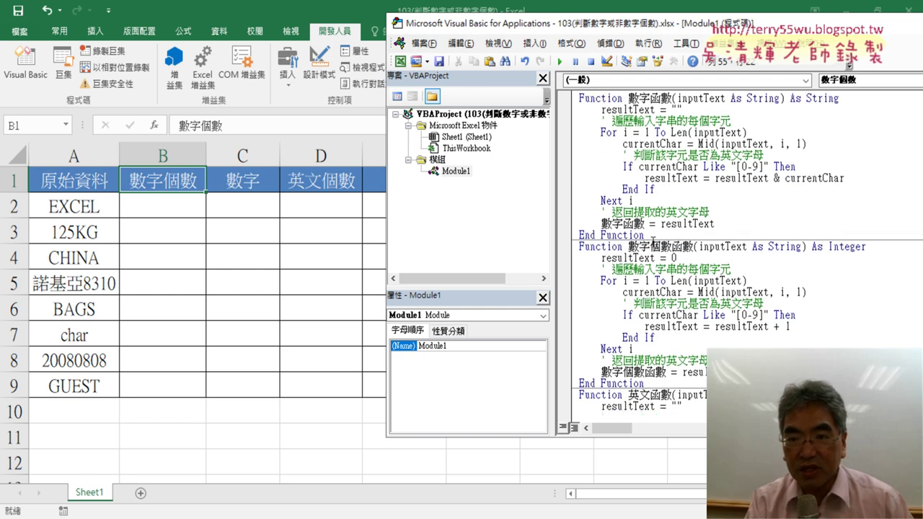
pyautogui.click(630, 253)
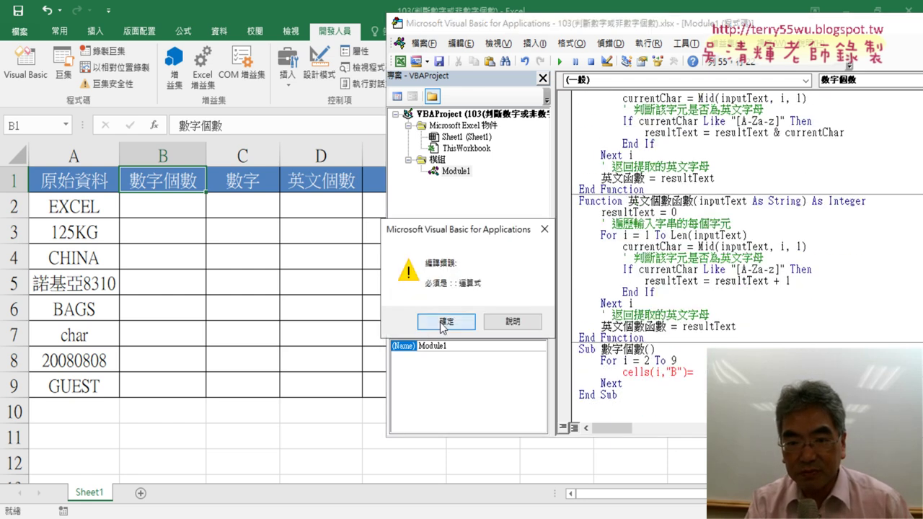
pyautogui.click(445, 322)
# Copy the 數字個數函數 name and paste it with "(" after cells(i,"B")=.
pyautogui.scroll(9, 647, 184)
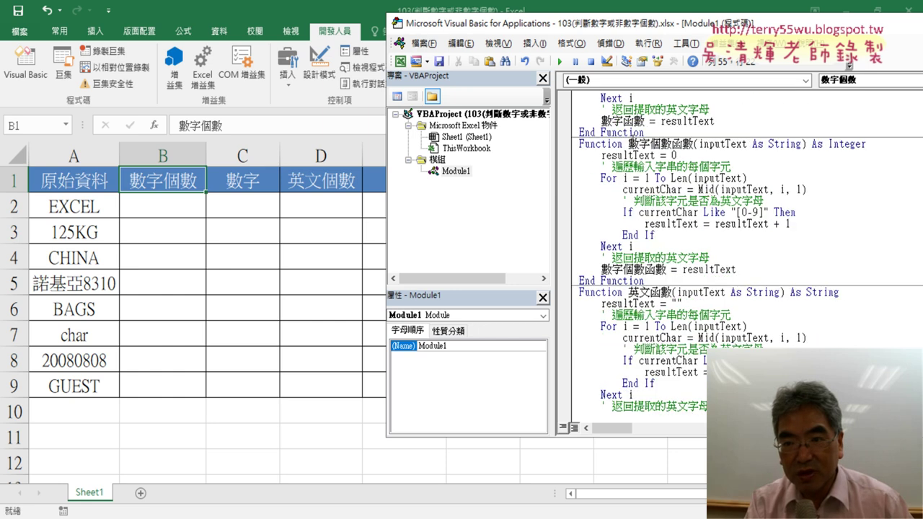
pyautogui.moveTo(629, 143); pyautogui.dragTo(660, 144)
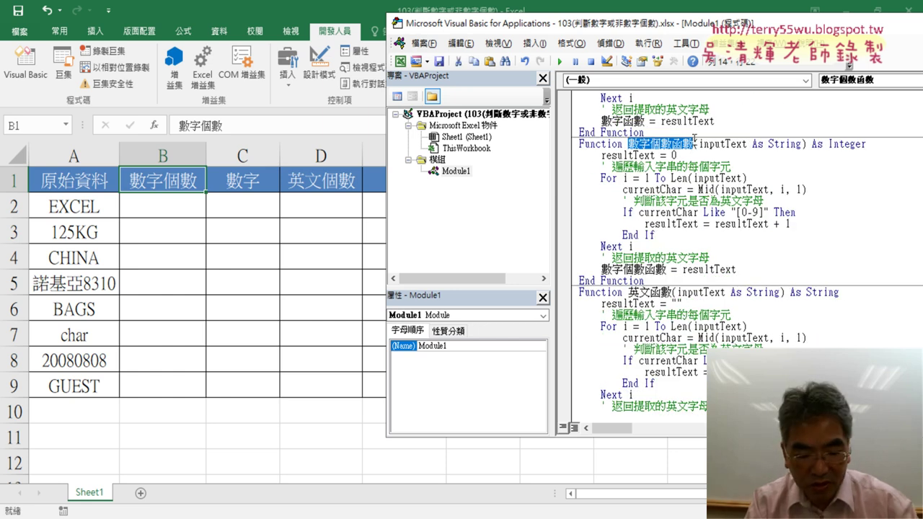
pyautogui.scroll(-5, 742, 321)
pyautogui.scroll(-2, 741, 321)
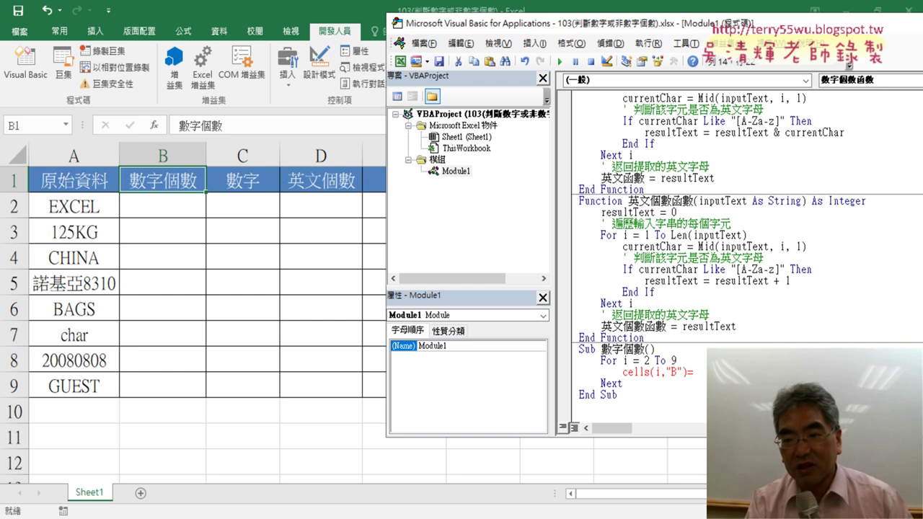
pyautogui.click(741, 372)
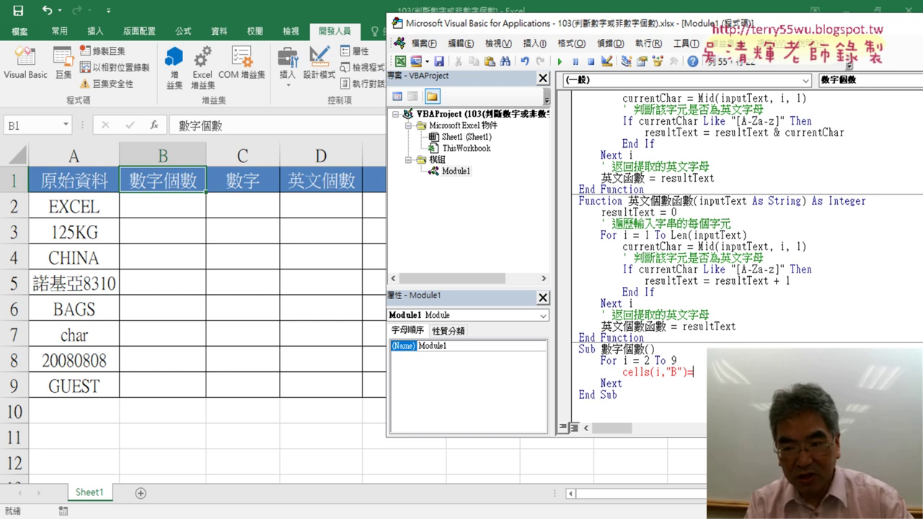
pyautogui.hotkey('ctrl', 'v')
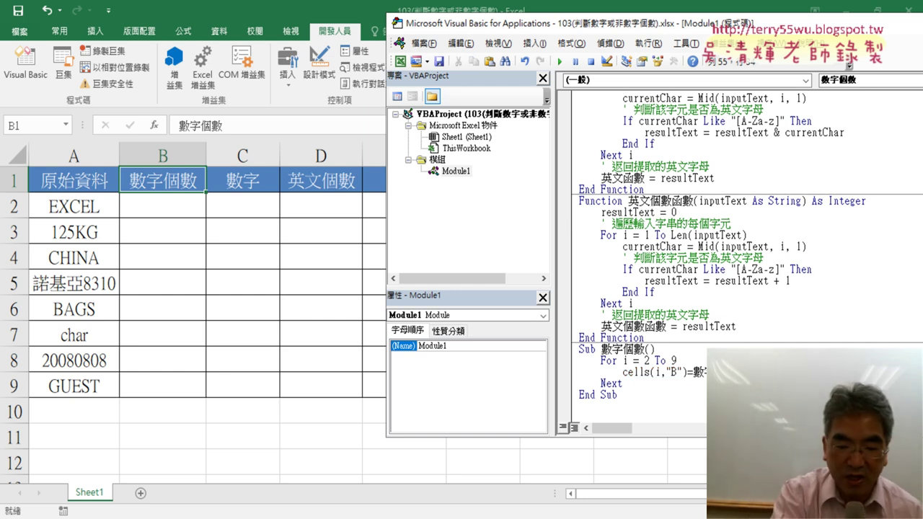
pyautogui.write('(')
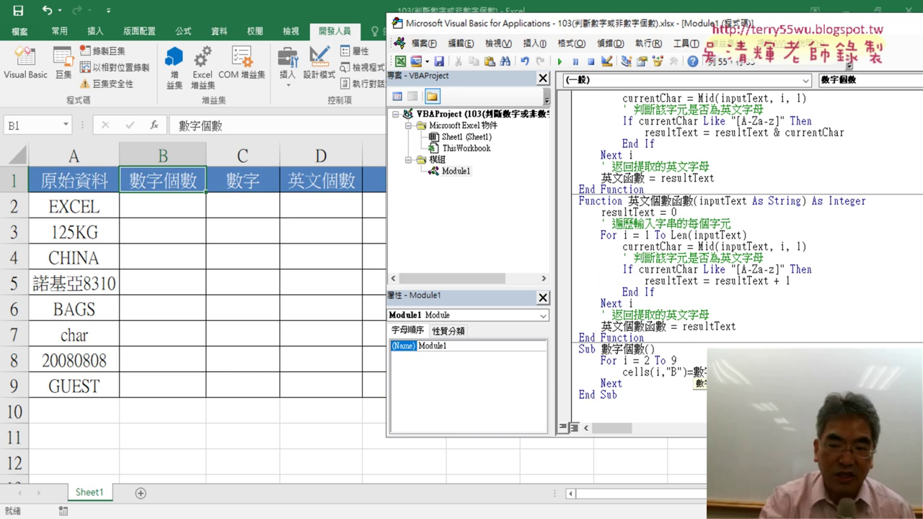
# Annotate A2:A9 as the loop's source range and highlight the loop line's target cell reference.
pyautogui.moveTo(27, 200); pyautogui.dragTo(26, 395)
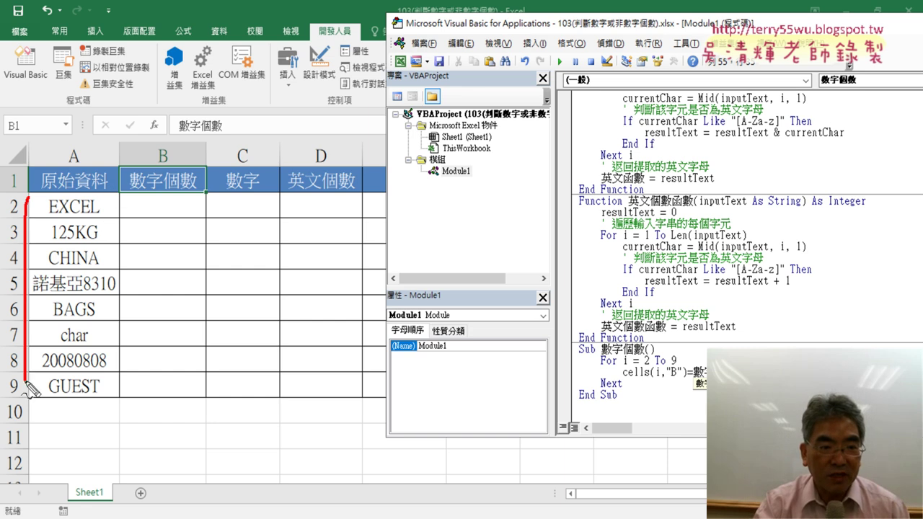
pyautogui.moveTo(40, 211); pyautogui.dragTo(40, 403)
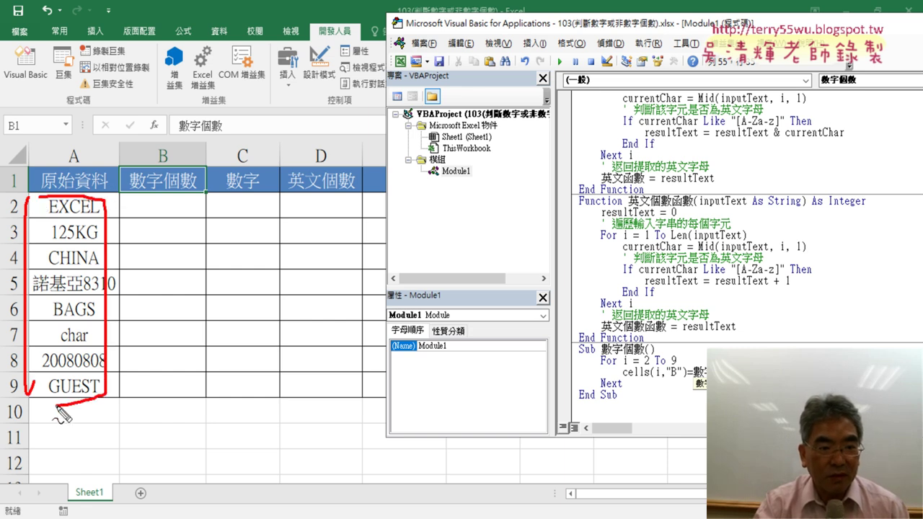
pyautogui.moveTo(7, 210); pyautogui.dragTo(18, 207)
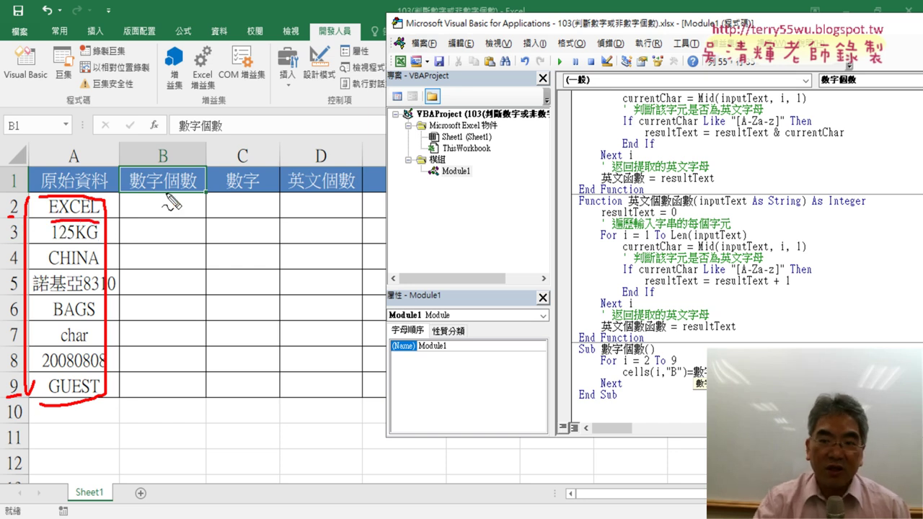
pyautogui.press('Escape')
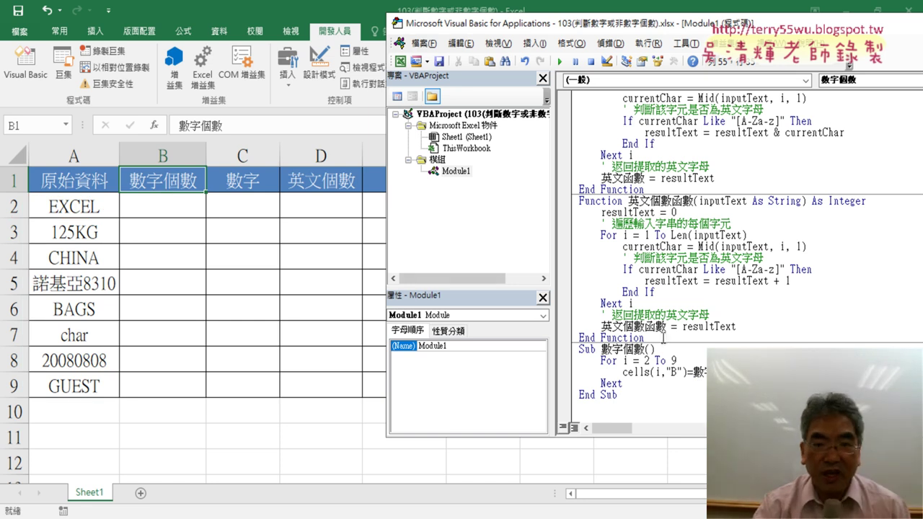
pyautogui.moveTo(689, 372); pyautogui.dragTo(654, 372)
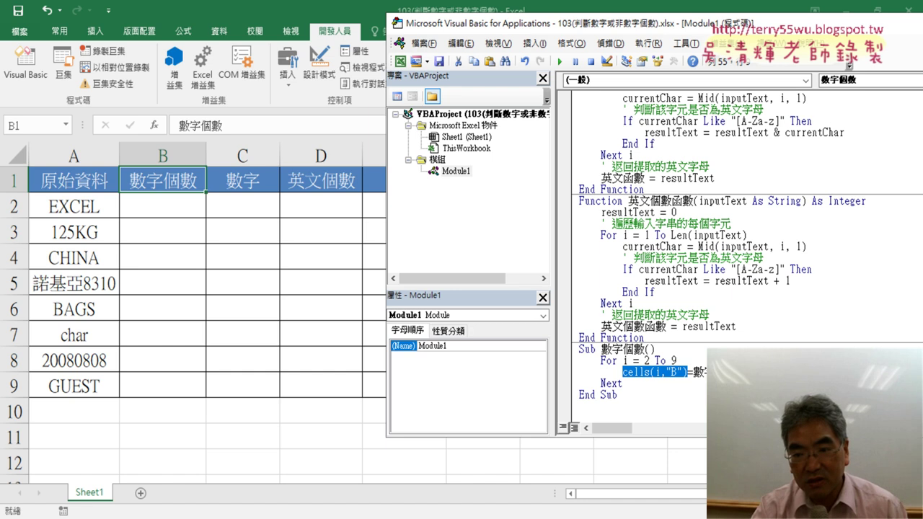
pyautogui.click(654, 372)
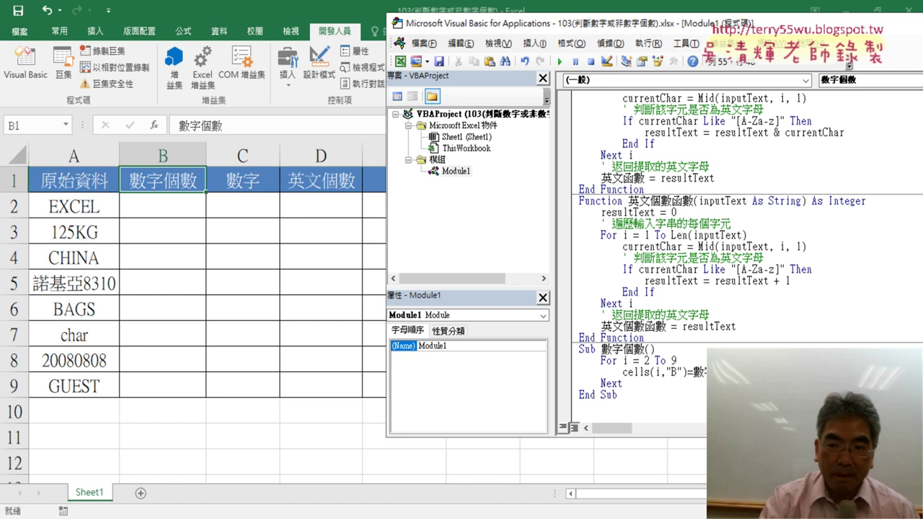
# Annotate A2 and the 原始資料 header with an arrow to the code, then commit the Cells line.
pyautogui.moveTo(112, 216)
pyautogui.mouseDown()
pyautogui.moveTo(121, 195)
pyautogui.moveTo(32, 224)
pyautogui.mouseUp()
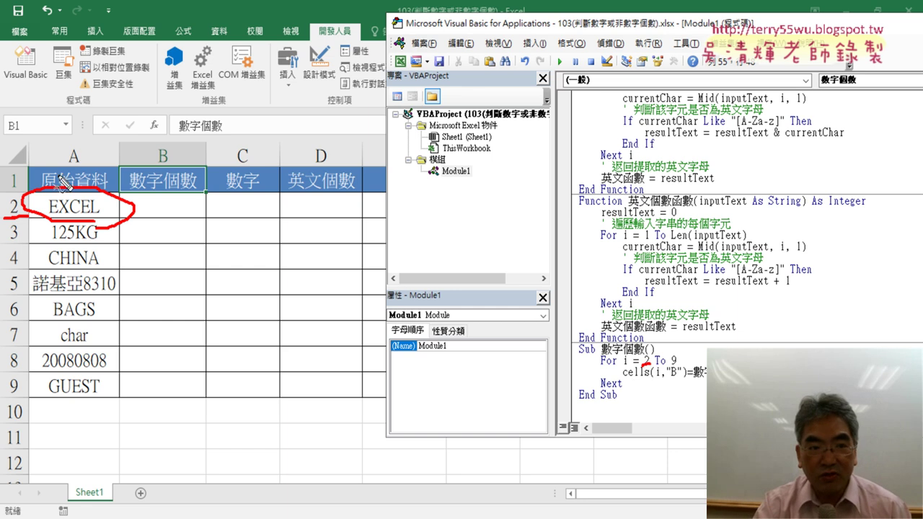
pyautogui.moveTo(62, 167); pyautogui.dragTo(80, 163)
pyautogui.moveTo(56, 192)
pyautogui.mouseDown()
pyautogui.moveTo(101, 190)
pyautogui.moveTo(798, 347)
pyautogui.mouseUp()
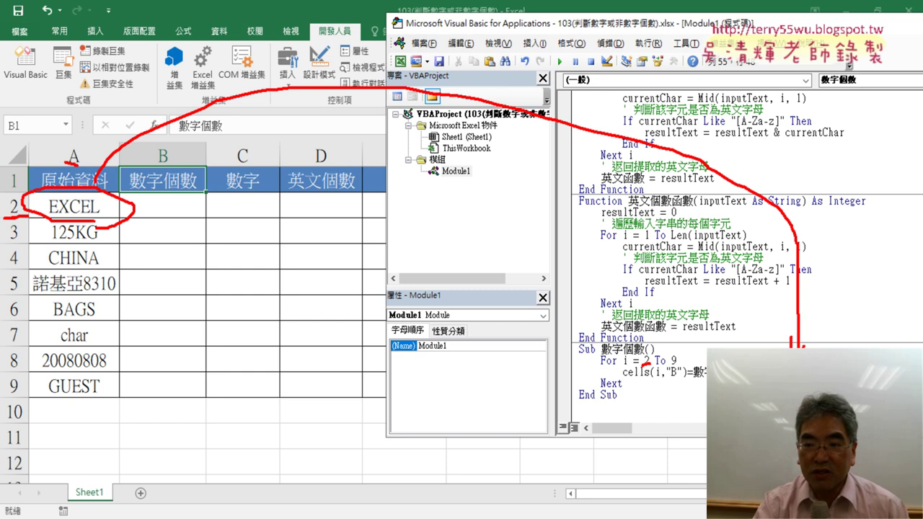
pyautogui.moveTo(707, 415)
pyautogui.mouseDown()
pyautogui.moveTo(164, 212)
pyautogui.moveTo(173, 214)
pyautogui.mouseUp()
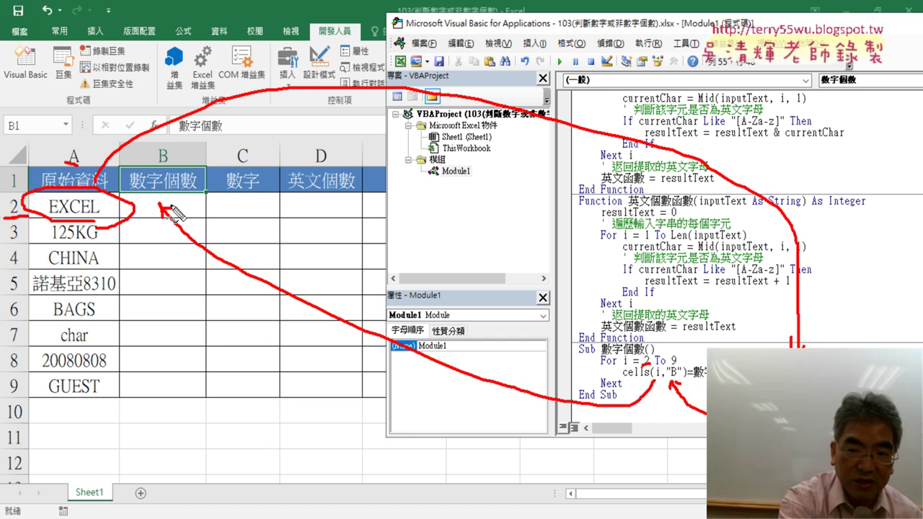
pyautogui.press('Escape')
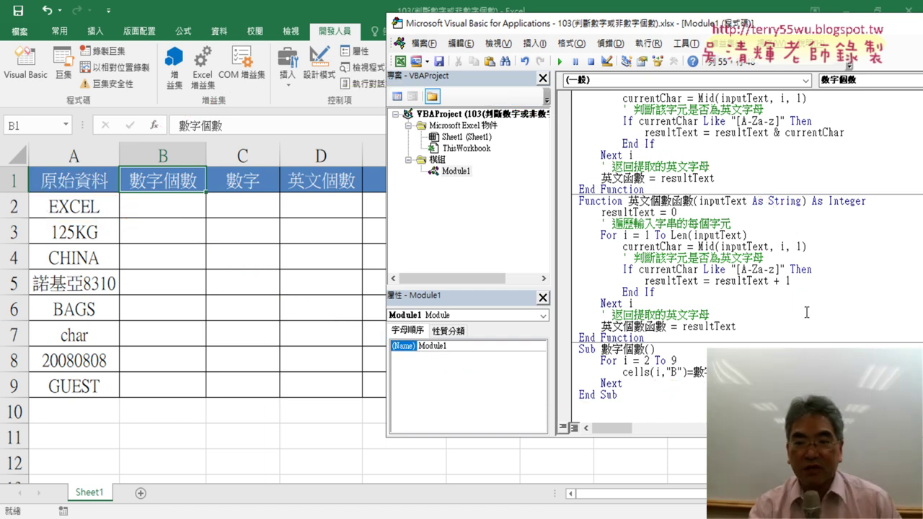
pyautogui.click(807, 313)
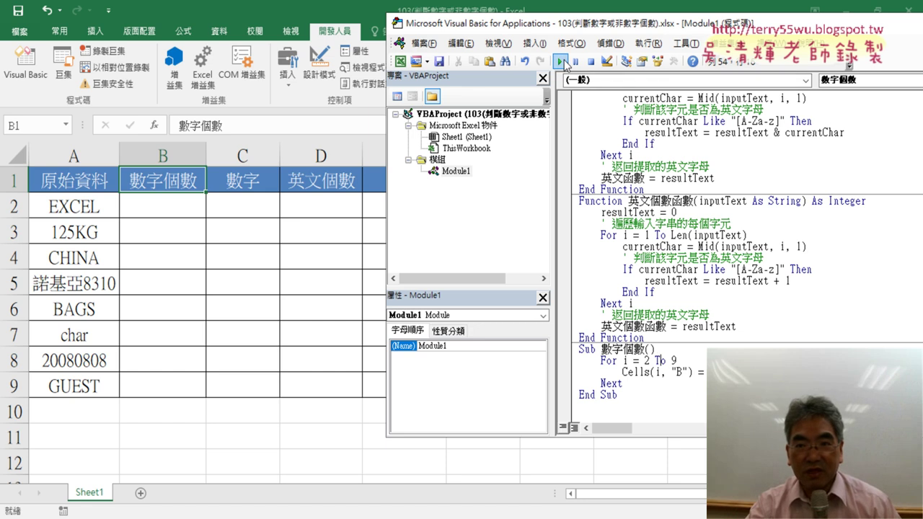
# Run Sub 數字個數 to fill B2:B9 with 0, 3, 0, 4, 0, 0, 8, 0, then reposition the editor.
pyautogui.click(560, 62)
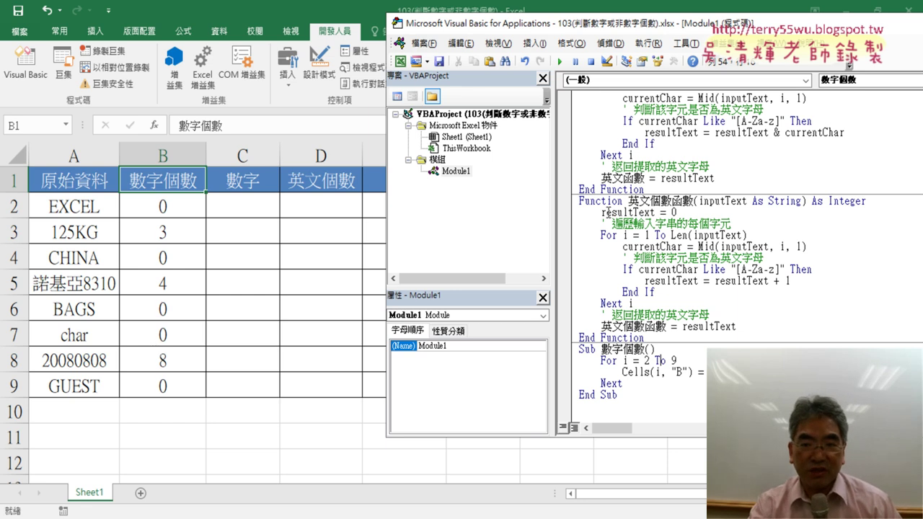
pyautogui.moveTo(552, 207); pyautogui.dragTo(496, 207)
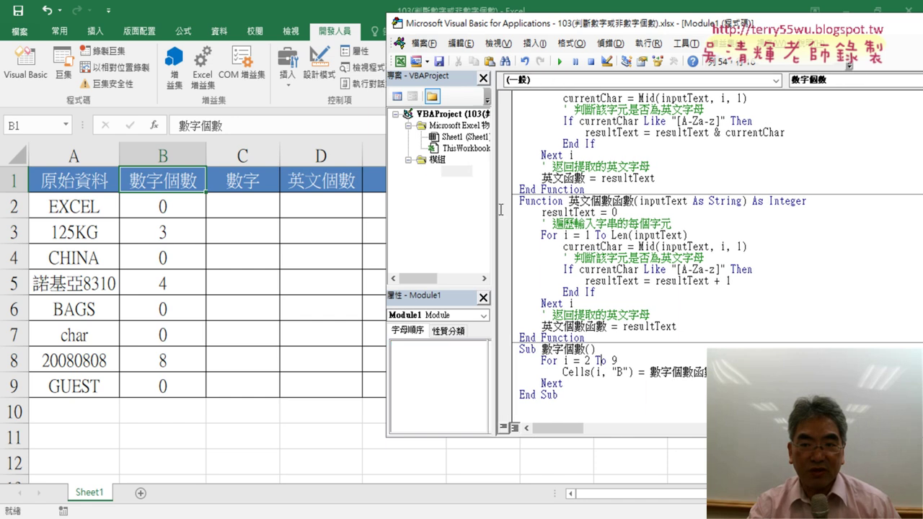
pyautogui.moveTo(652, 28); pyautogui.dragTo(503, 55)
pyautogui.scroll(2, 531, 177)
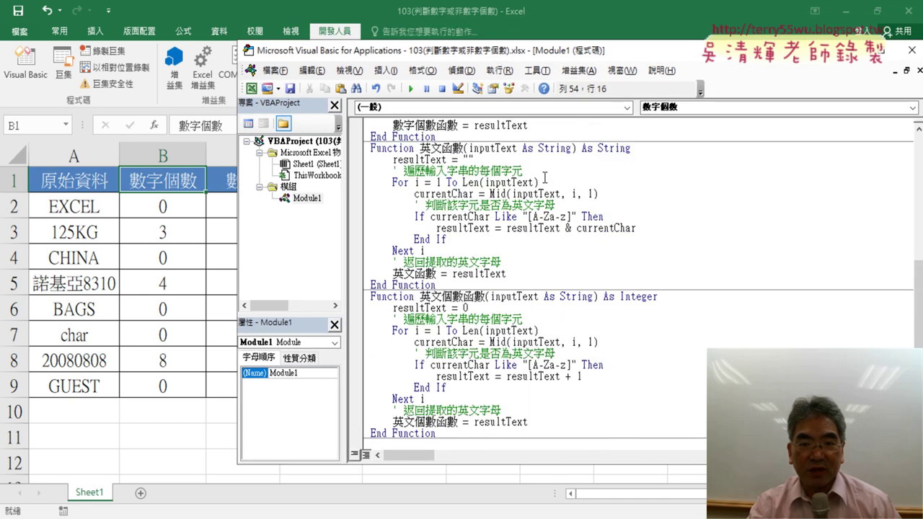
pyautogui.scroll(1, 531, 177)
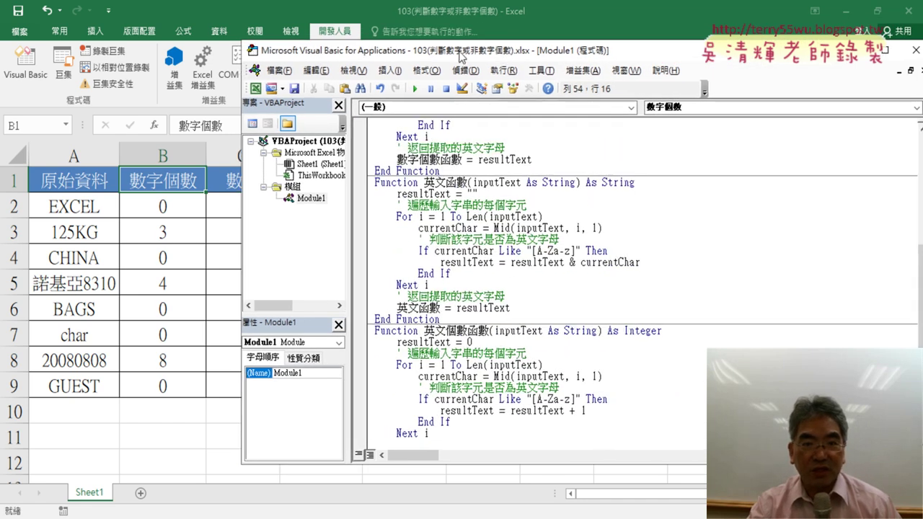
pyautogui.moveTo(461, 50); pyautogui.dragTo(515, 53)
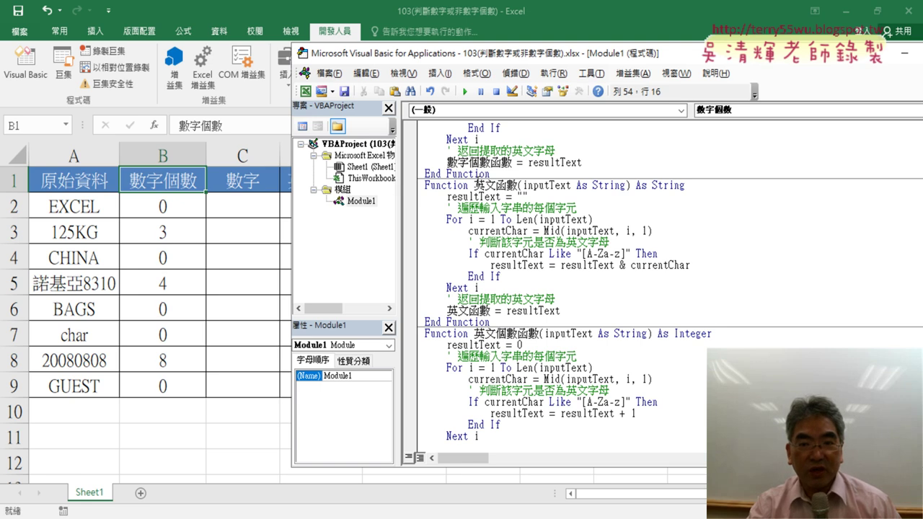
# Highlight the 英文函數, 英文個數函數 and 數字個數 names in the code.
pyautogui.moveTo(474, 185); pyautogui.dragTo(507, 185)
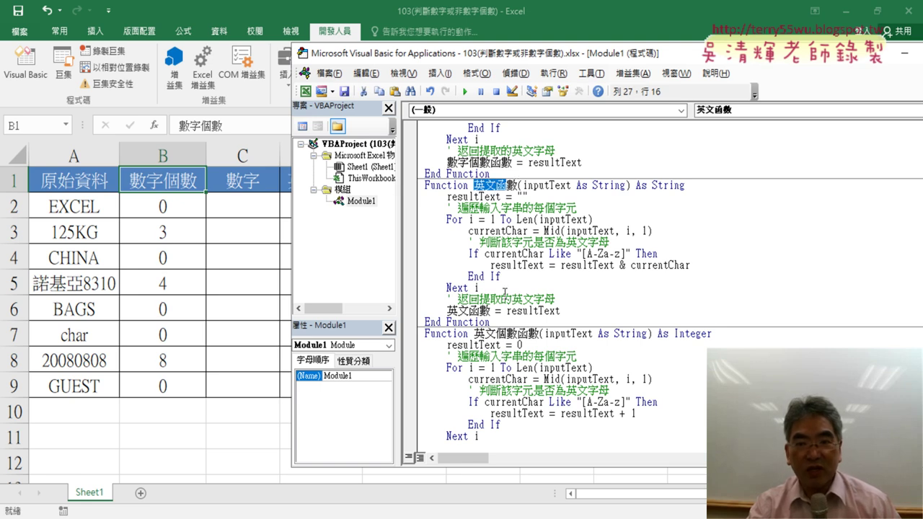
pyautogui.moveTo(475, 334); pyautogui.dragTo(536, 333)
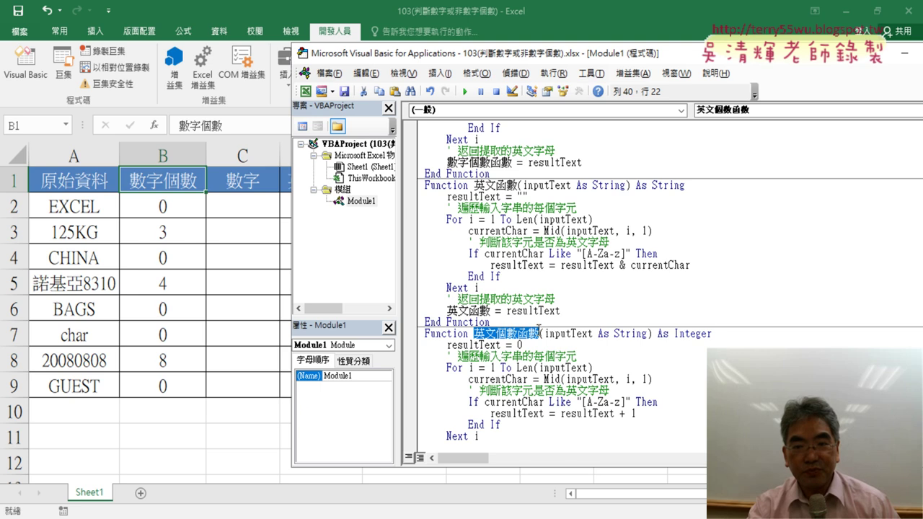
pyautogui.moveTo(583, 254); pyautogui.dragTo(624, 254)
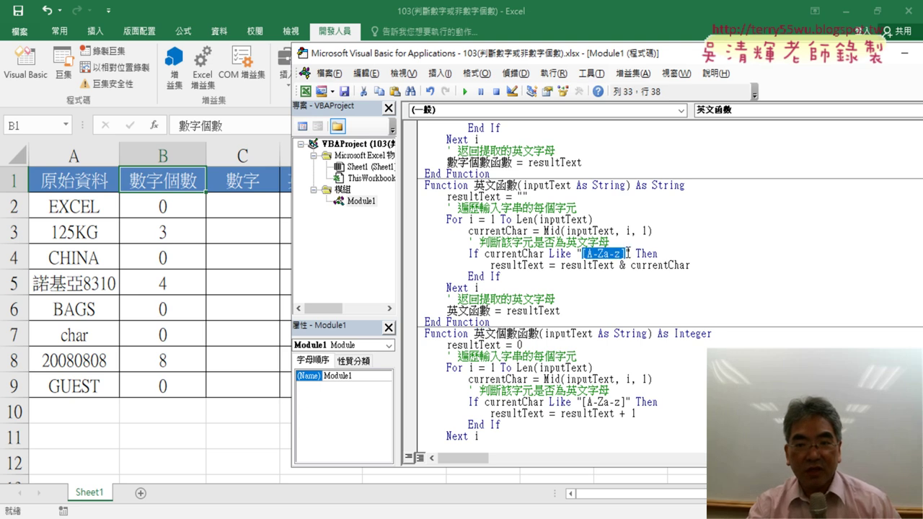
pyautogui.scroll(-3, 627, 251)
pyautogui.moveTo(490, 379); pyautogui.dragTo(447, 378)
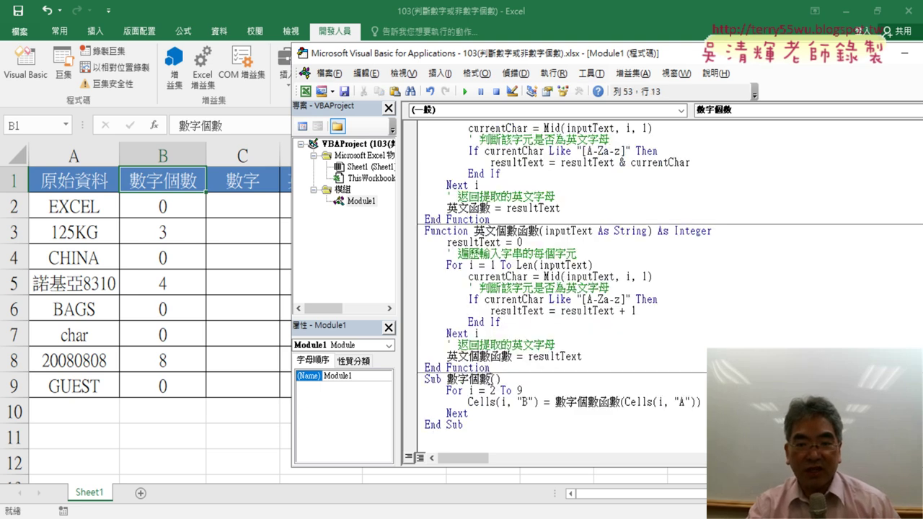